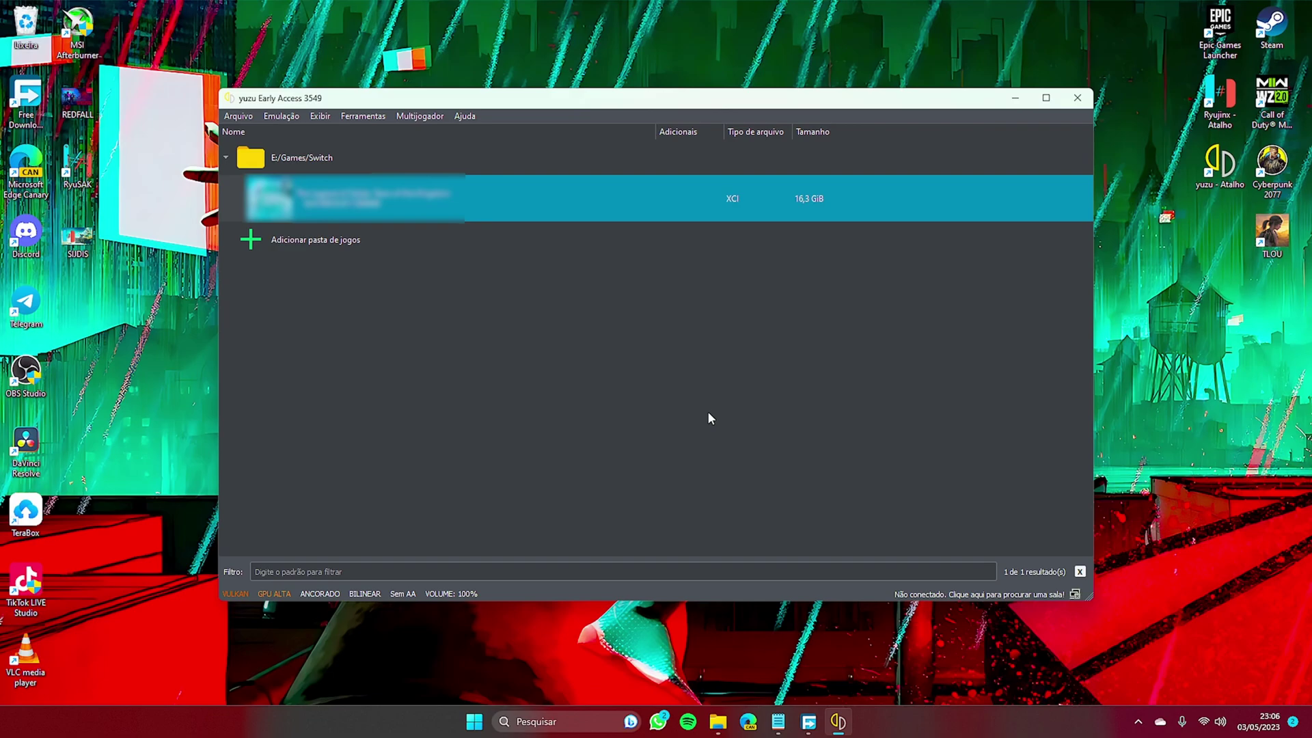
Look through the Mods opcionais folder in Downloads to review the optional mod folders.
{"action": "left_click", "coordinate": [717, 722]}
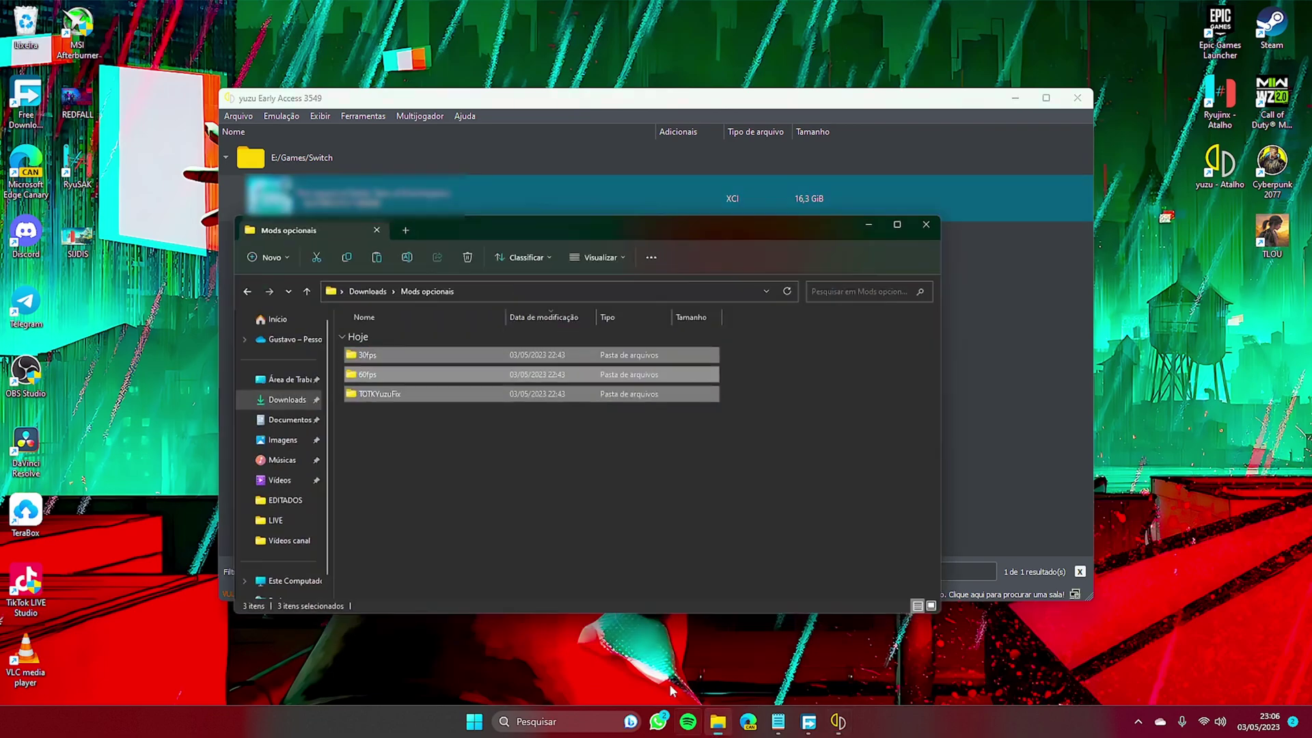
{"action": "left_click", "coordinate": [338, 256]}
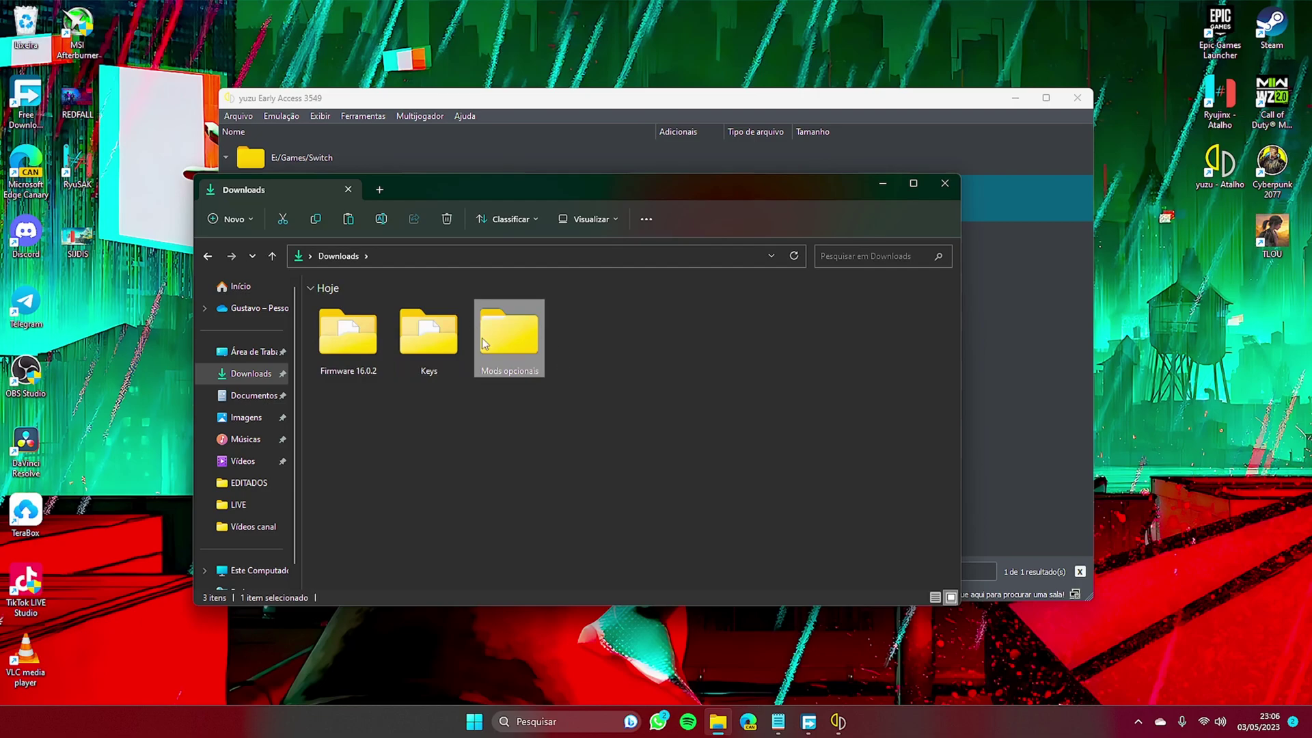
{"action": "double_click", "coordinate": [511, 350]}
{"action": "left_click_drag", "start_coordinate": [454, 467], "coordinate": [436, 303]}
{"action": "left_click", "coordinate": [987, 331]}
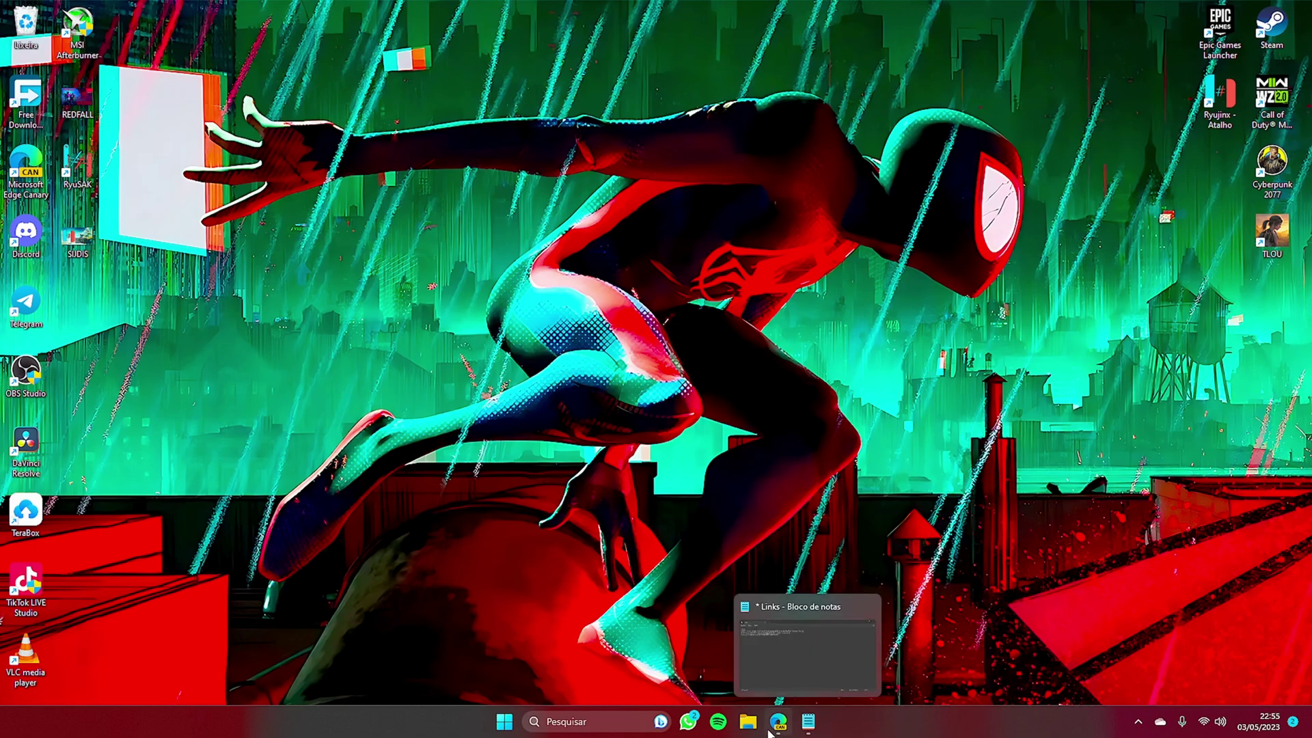
Switch to Microsoft Edge and download Windows-Yuzu-EA-3549.zip from the Yuzu EA 3549 release linked on pinEApple.
{"action": "left_click", "coordinate": [777, 723]}
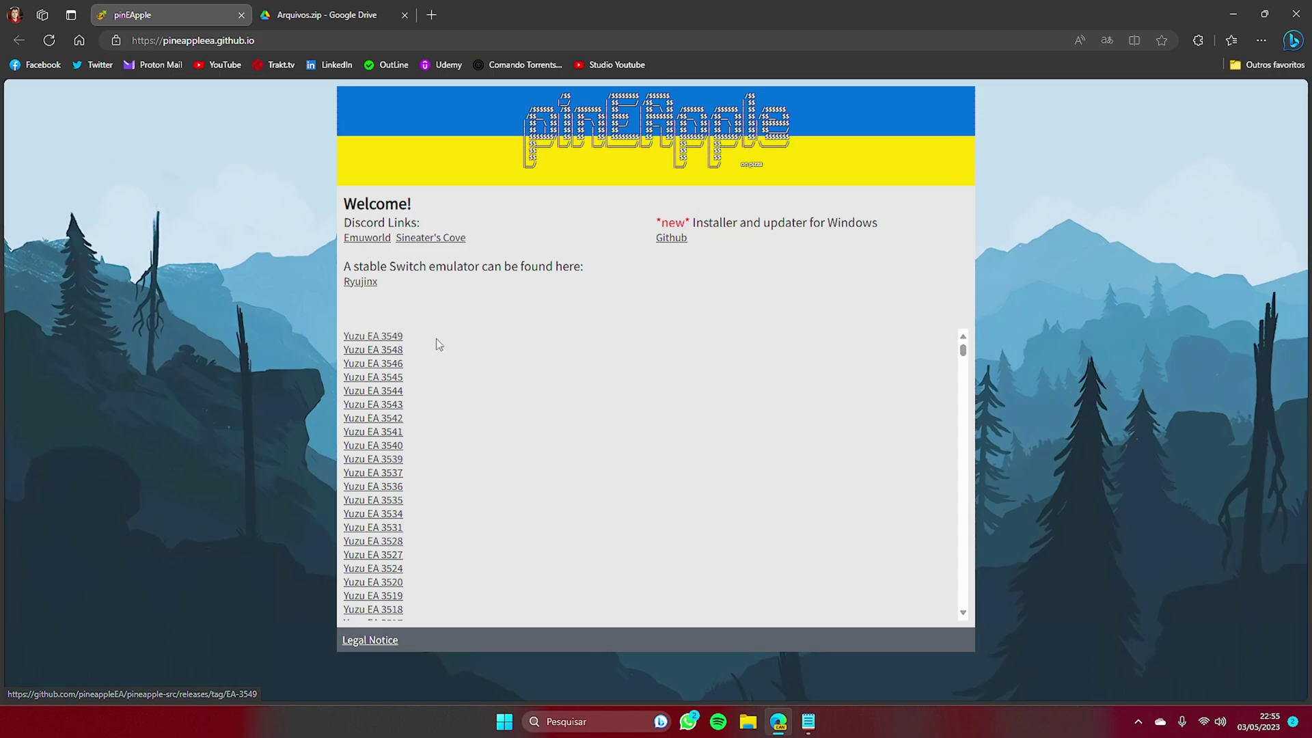
{"action": "left_click", "coordinate": [387, 337]}
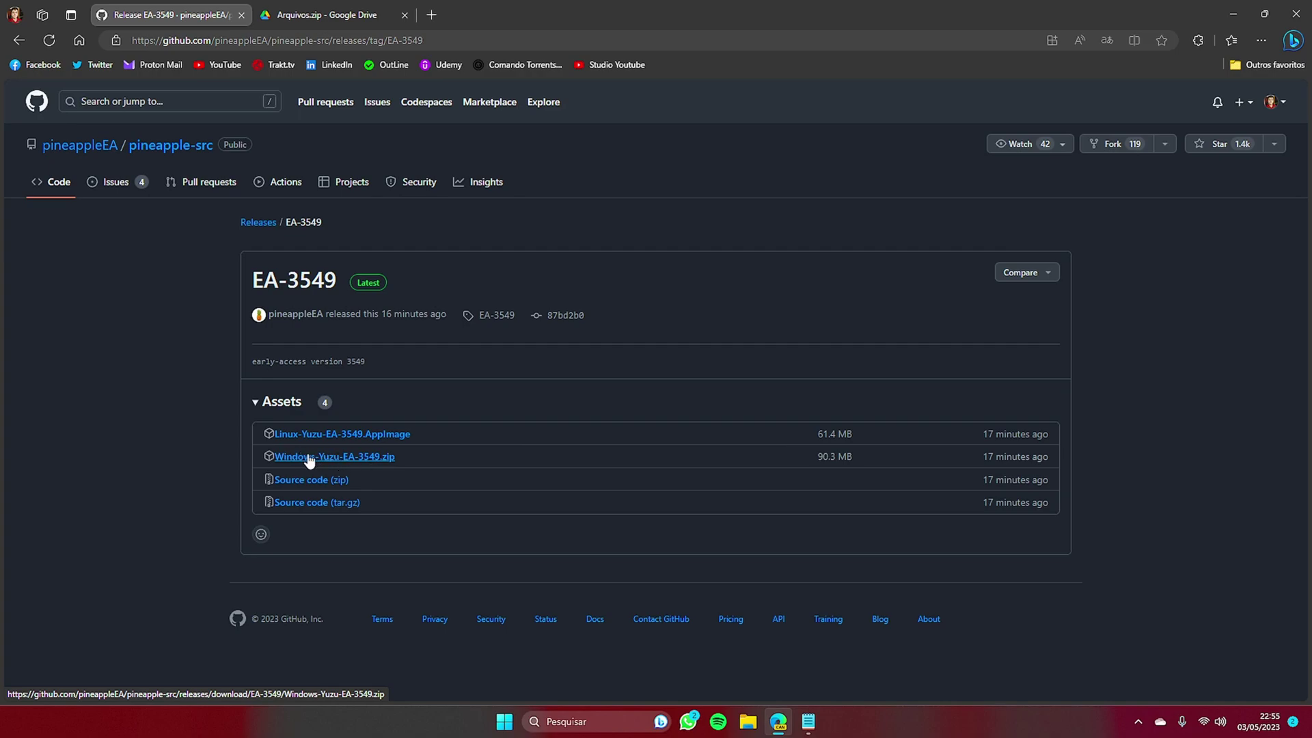
{"action": "left_click", "coordinate": [309, 458]}
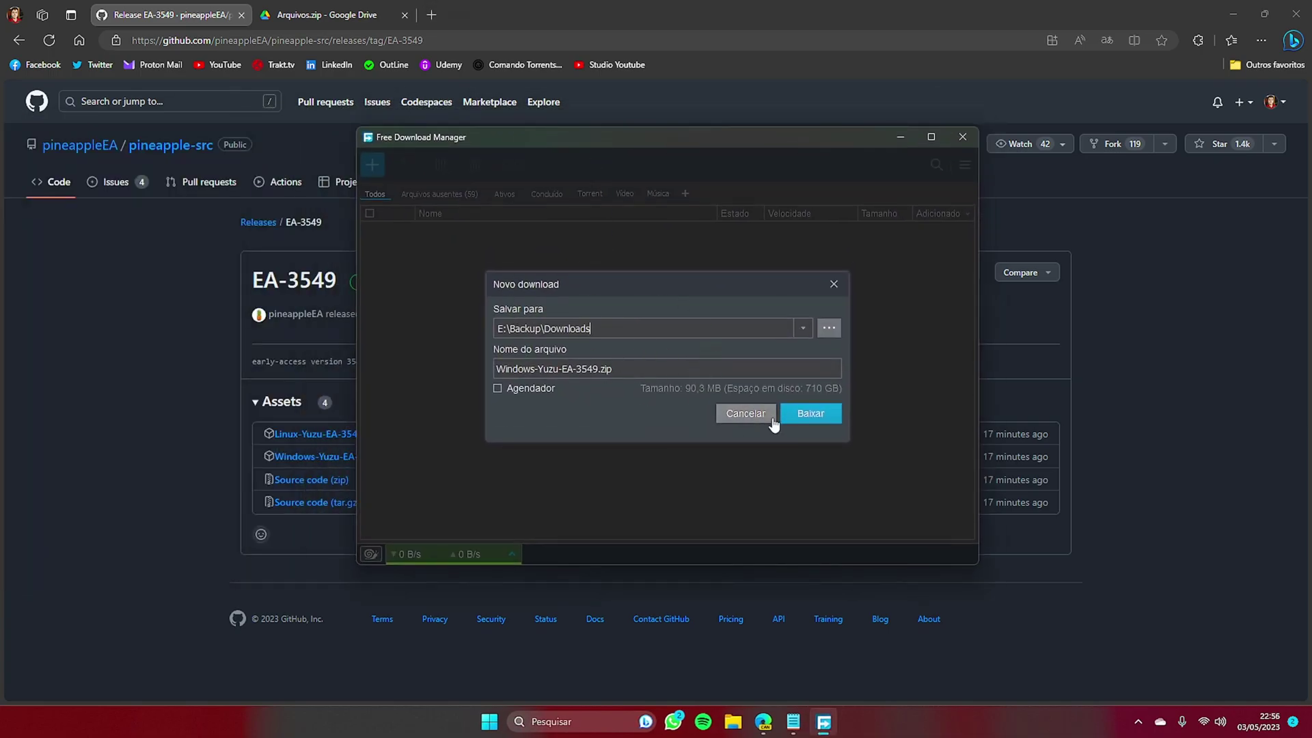
{"action": "left_click", "coordinate": [797, 413]}
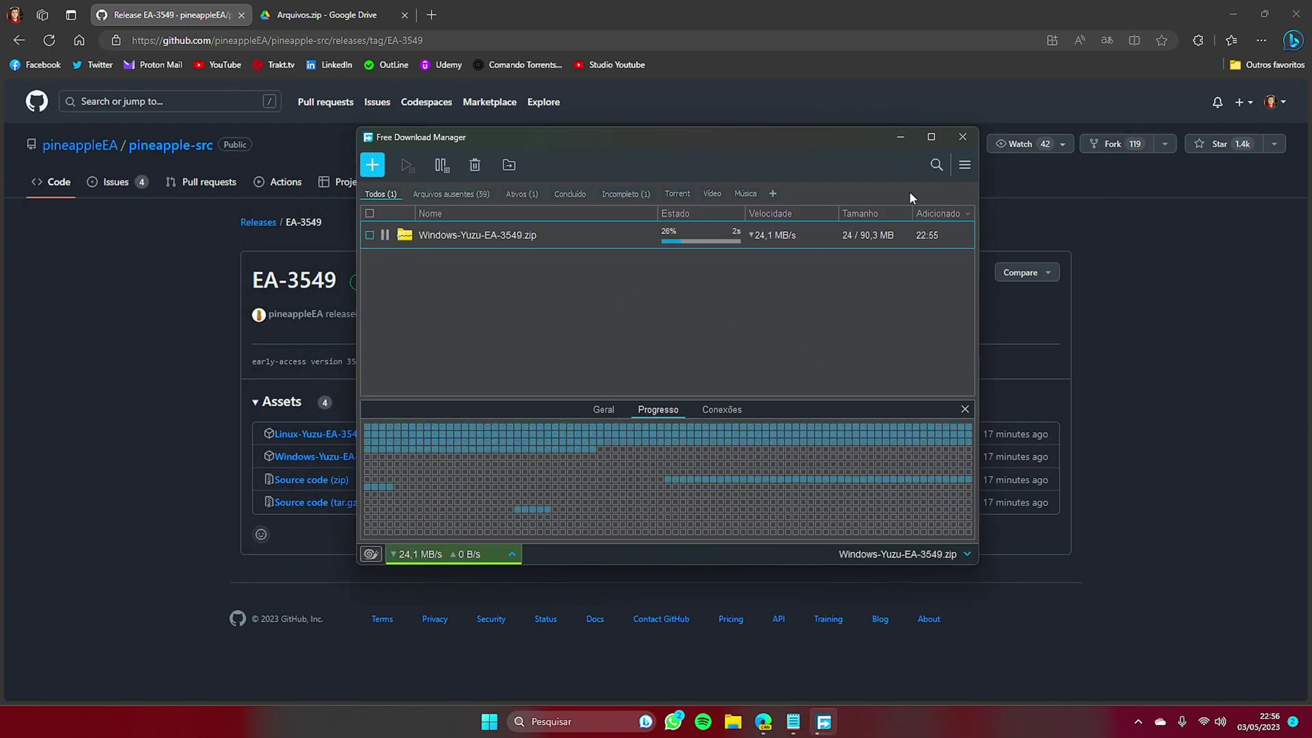
Download Arquivos.zip from its Google Drive page.
{"action": "left_click", "coordinate": [901, 137]}
{"action": "left_click", "coordinate": [287, 8]}
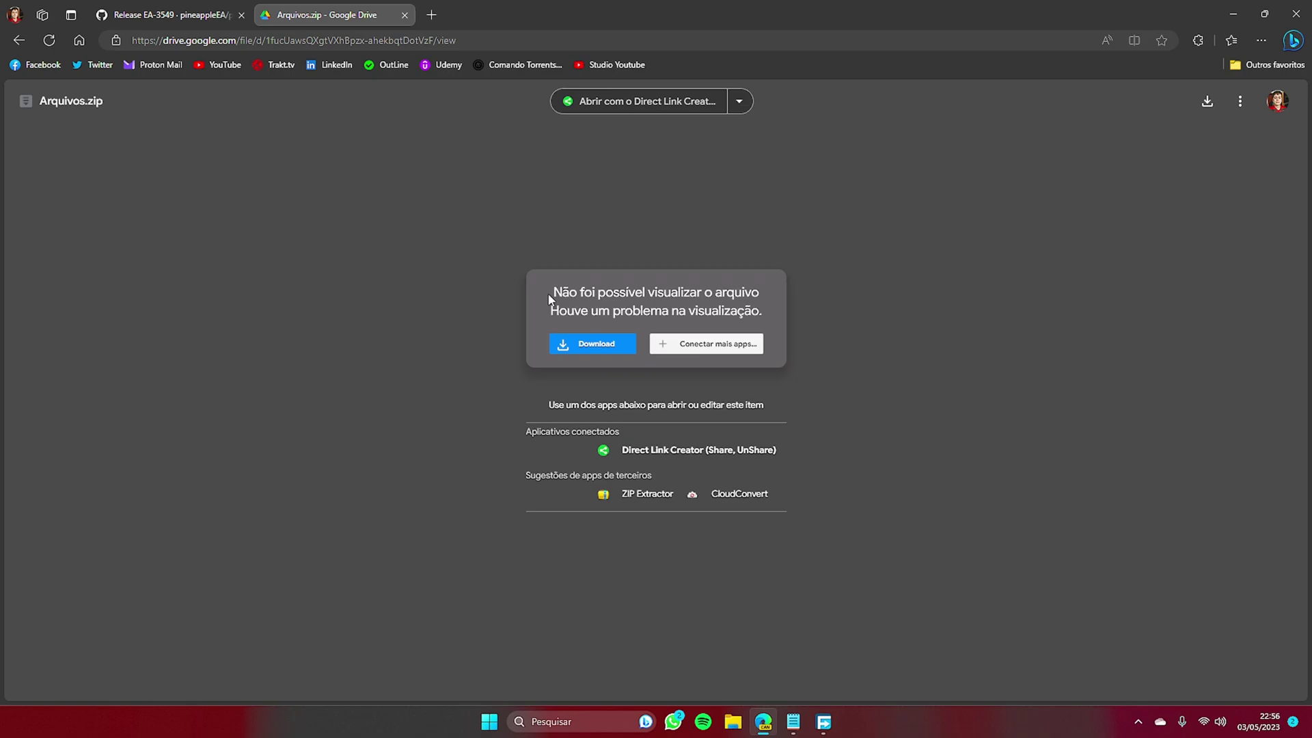
{"action": "left_click", "coordinate": [583, 347]}
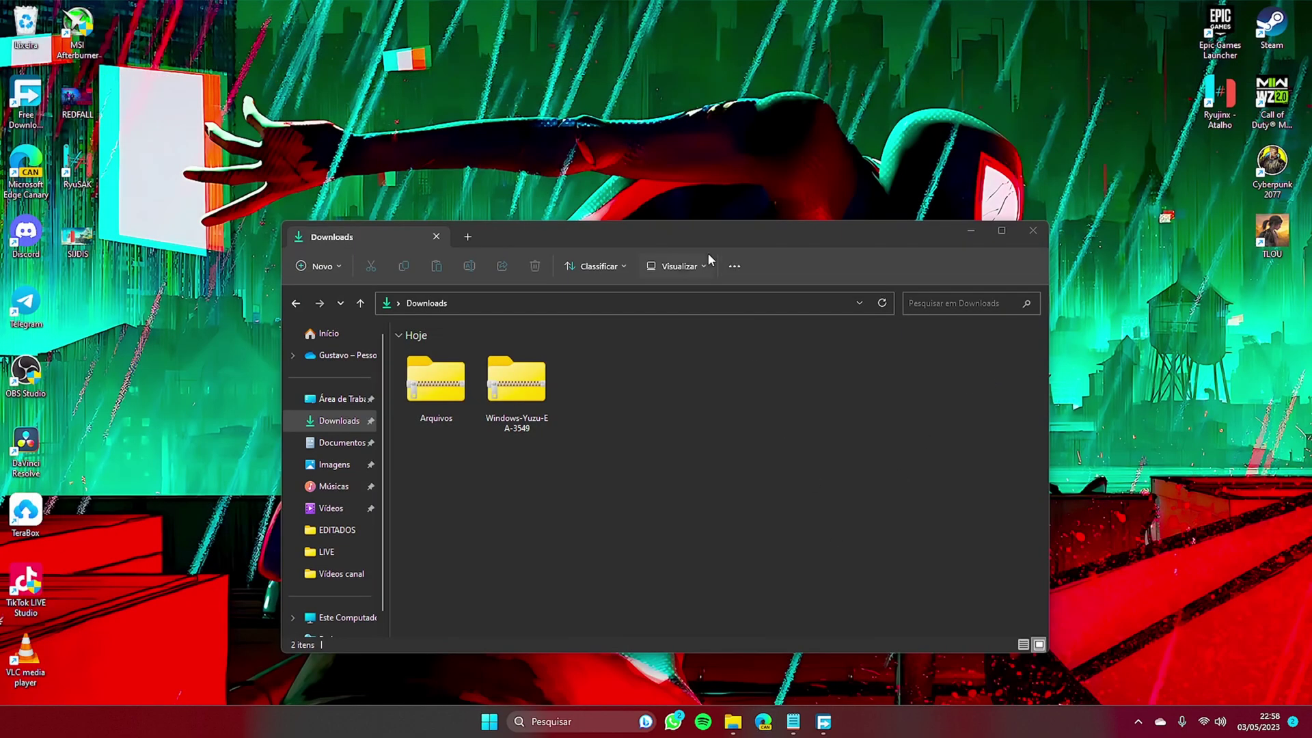
Extract the Windows-Yuzu-EA-3549 archive directly into the Downloads folder with 7-Zip.
{"action": "left_click_drag", "start_coordinate": [711, 243], "coordinate": [706, 178]}
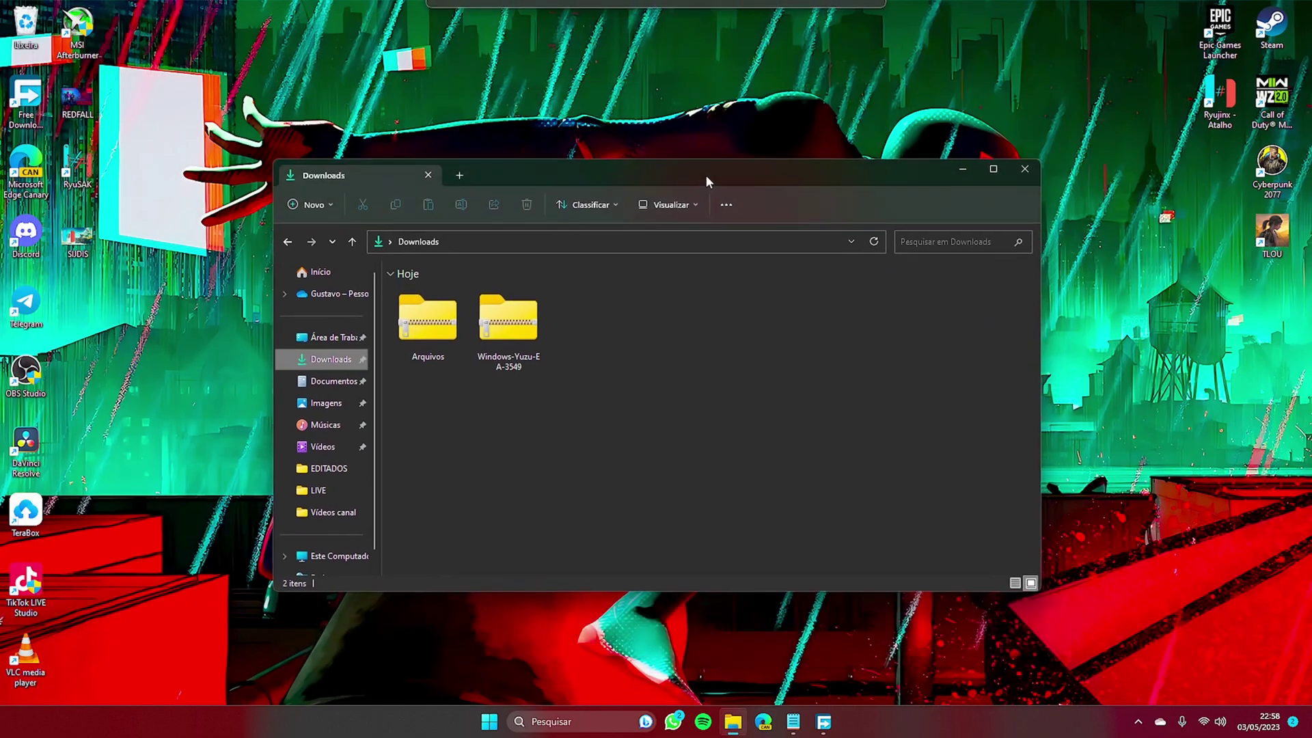
{"action": "mouse_move", "coordinate": [735, 730]}
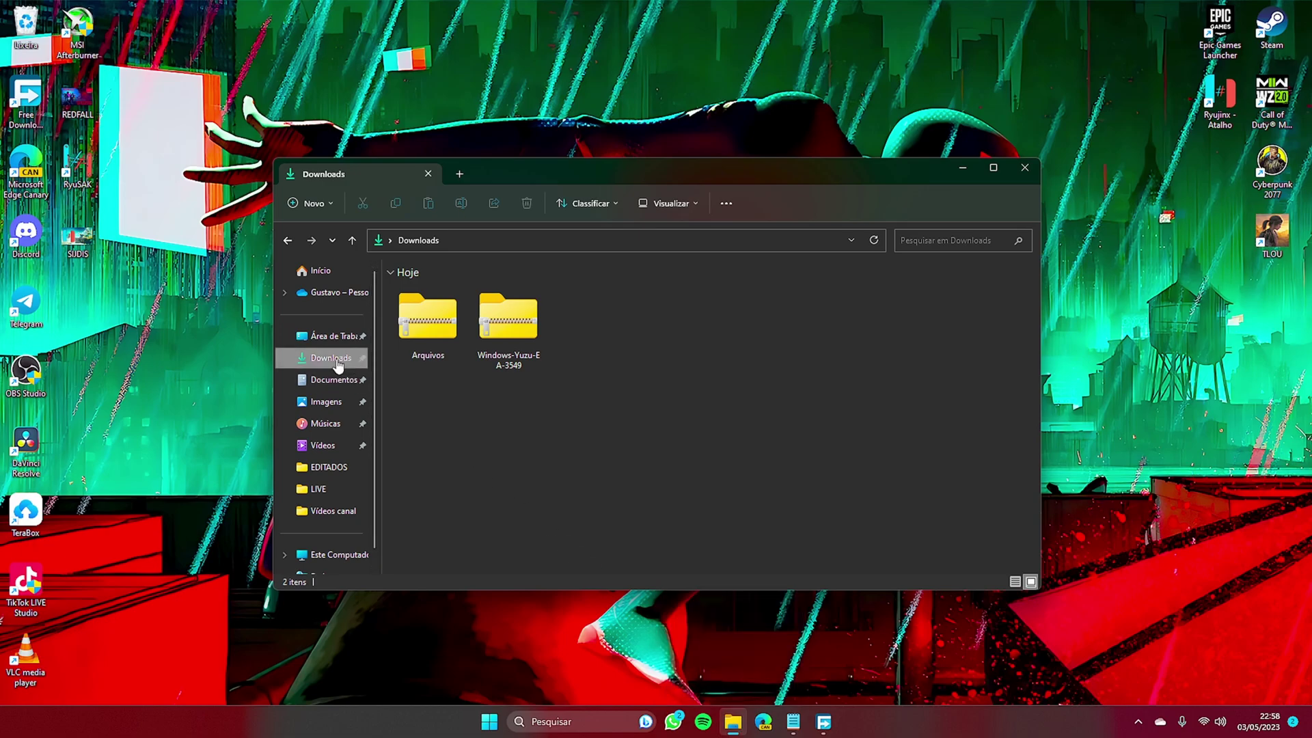
{"action": "left_click_drag", "start_coordinate": [602, 399], "coordinate": [479, 318]}
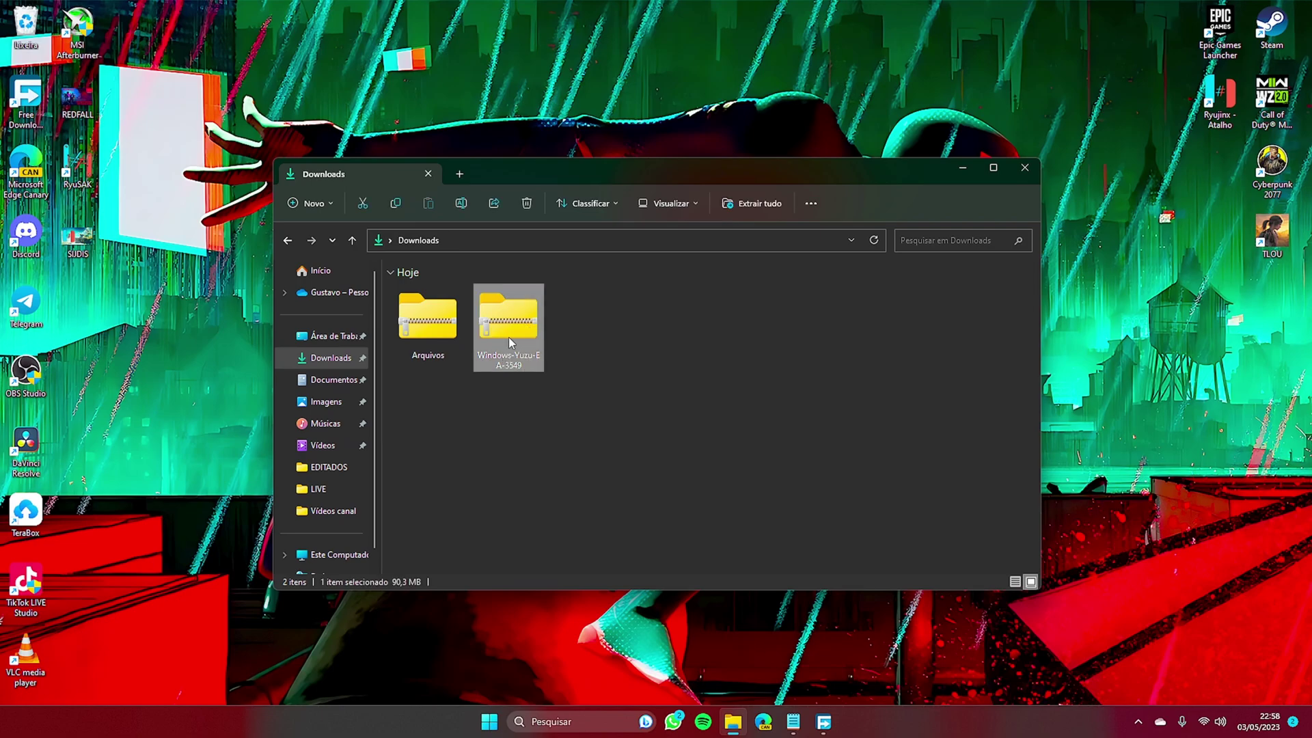
{"action": "right_click", "coordinate": [511, 319]}
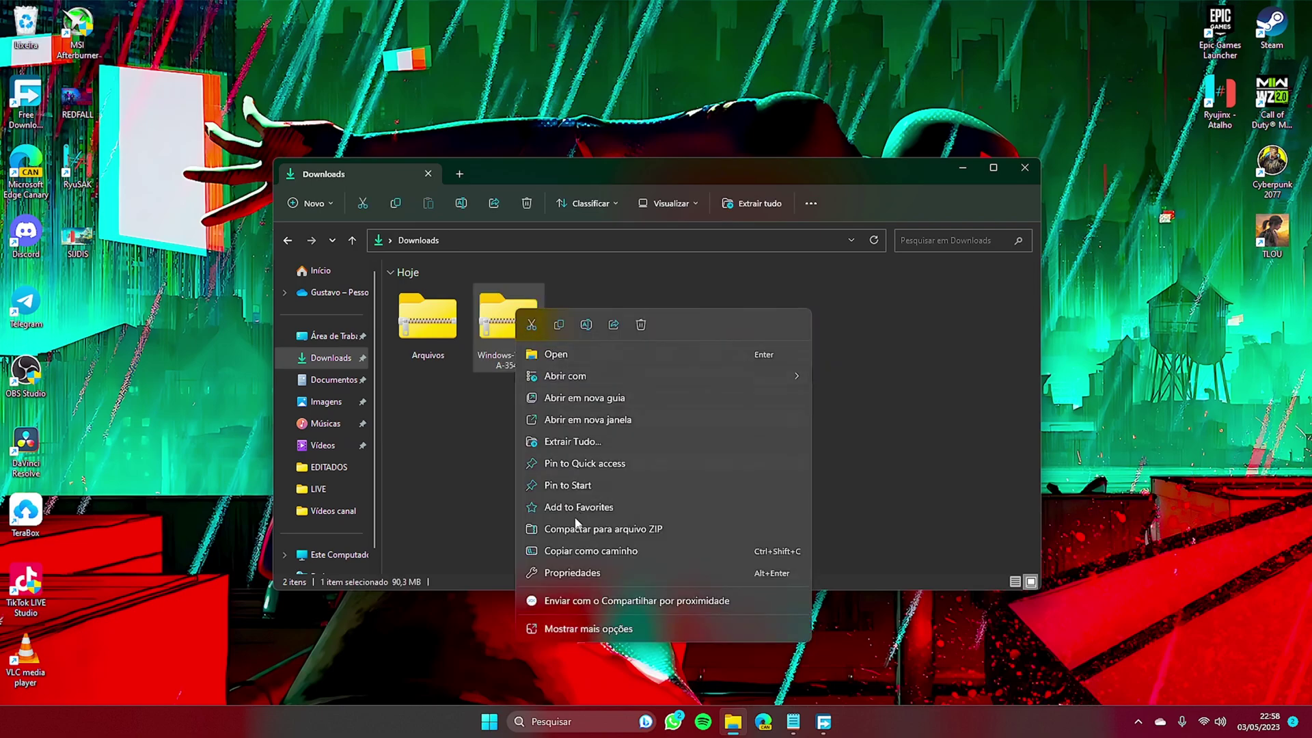
{"action": "left_click", "coordinate": [581, 628]}
{"action": "mouse_move", "coordinate": [625, 400]}
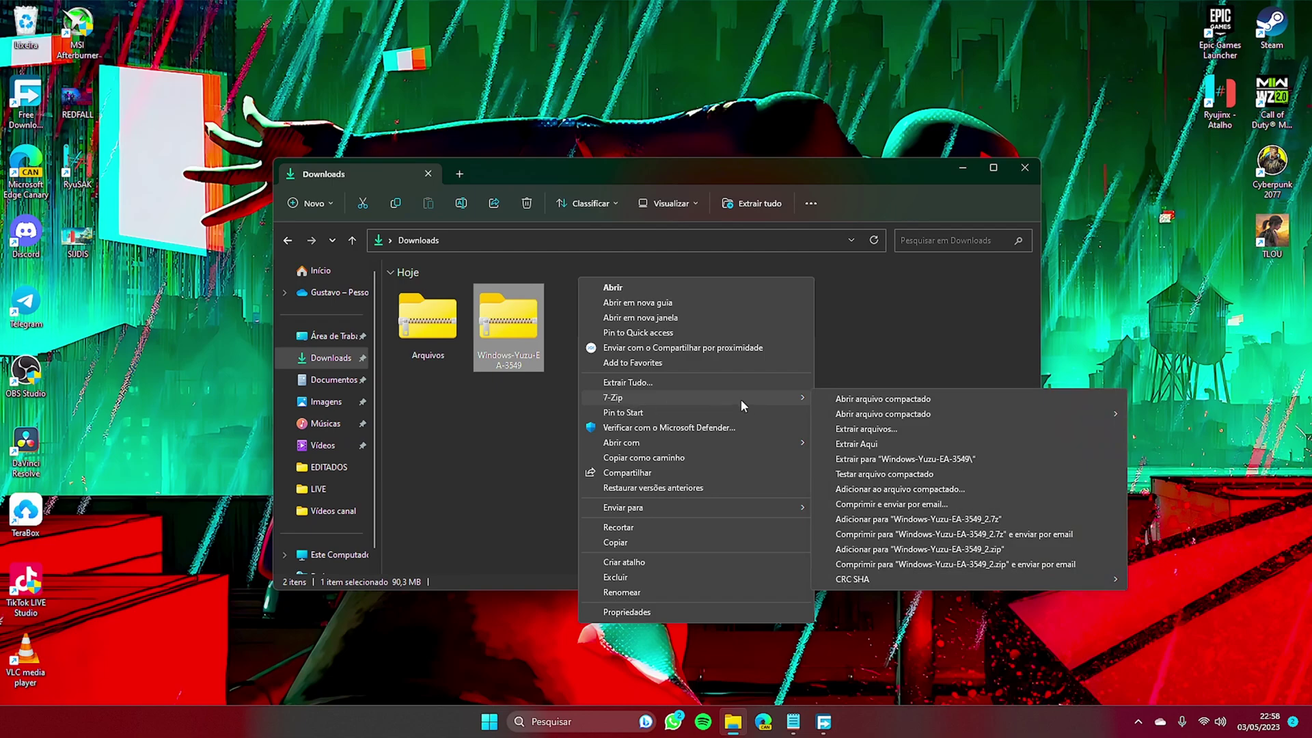
{"action": "left_click", "coordinate": [840, 444]}
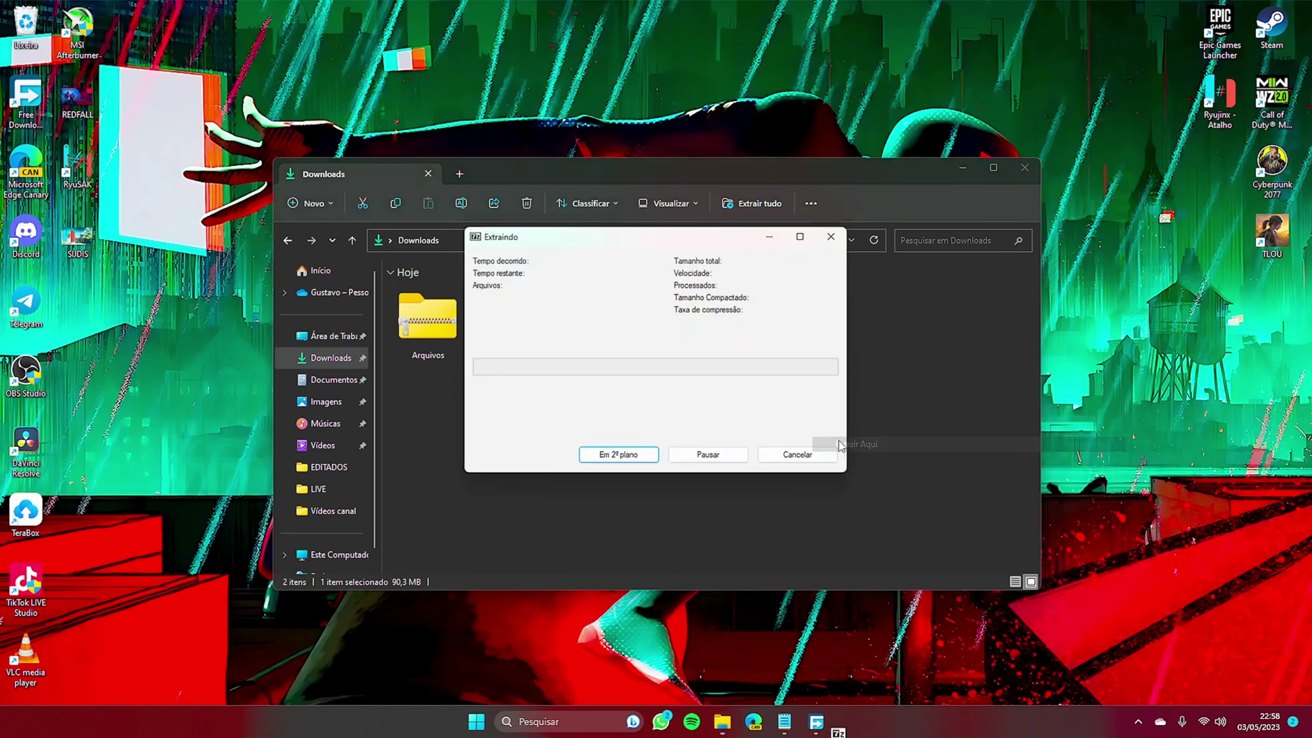
Delete the Windows-Yuzu-EA-3549 archive from the Downloads folder.
{"action": "left_click_drag", "start_coordinate": [682, 436], "coordinate": [595, 306]}
{"action": "left_click", "coordinate": [507, 369]}
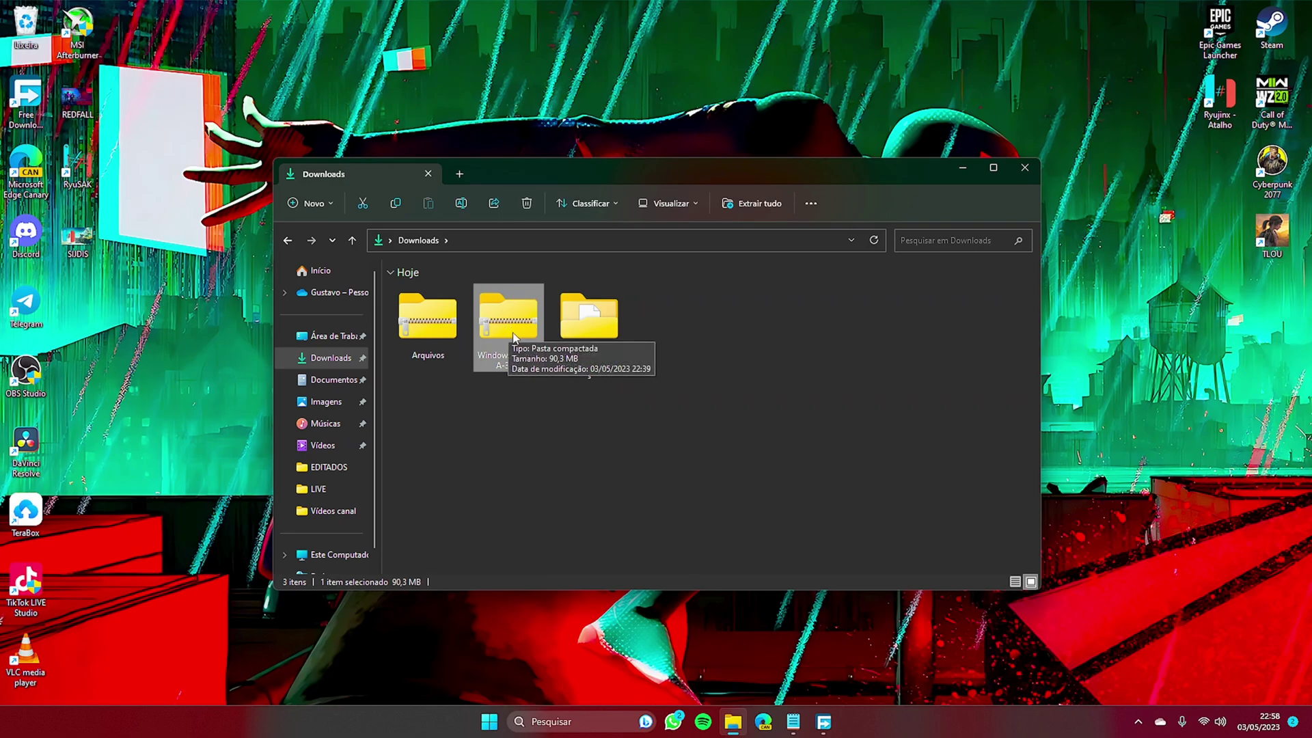
{"action": "key", "text": "Delete"}
Move the yuzu-windows-msvc-early-access folder from Downloads to the root of Disco Local (C:).
{"action": "left_click_drag", "start_coordinate": [594, 353], "coordinate": [510, 312]}
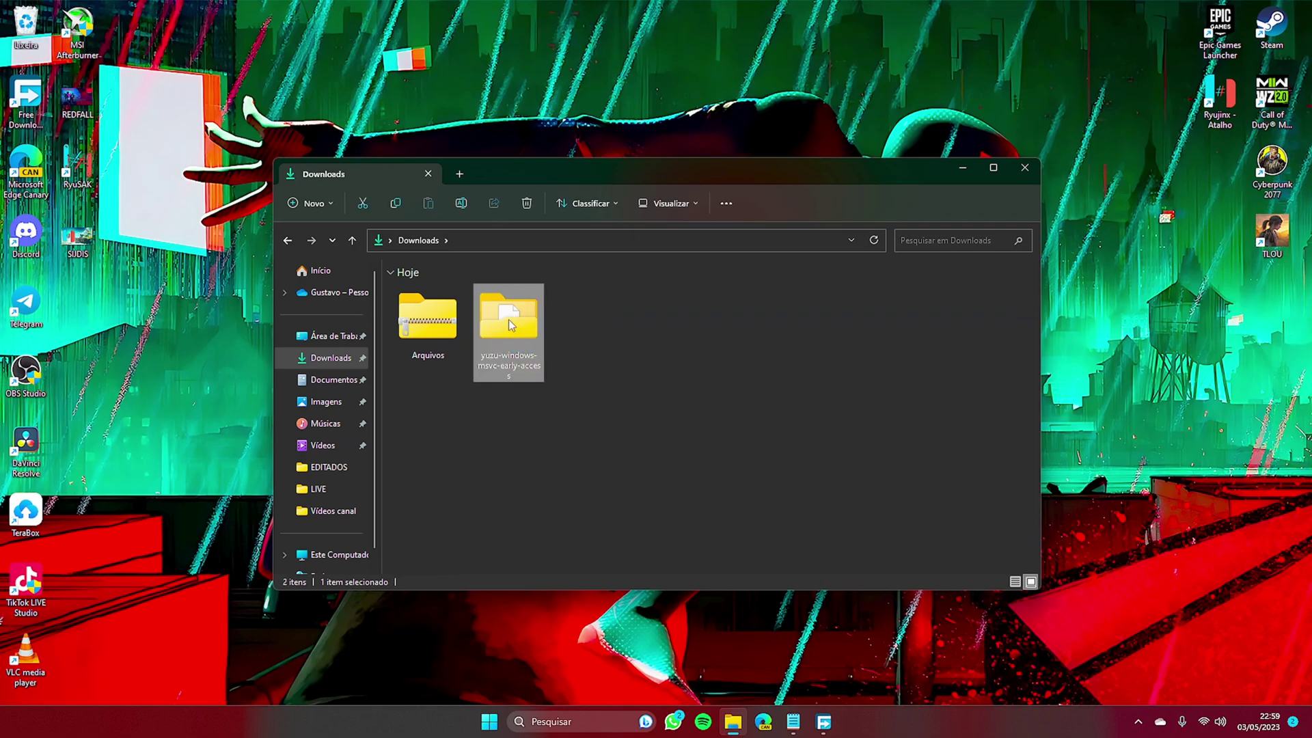
{"action": "right_click", "coordinate": [509, 318]}
{"action": "left_click", "coordinate": [528, 337]}
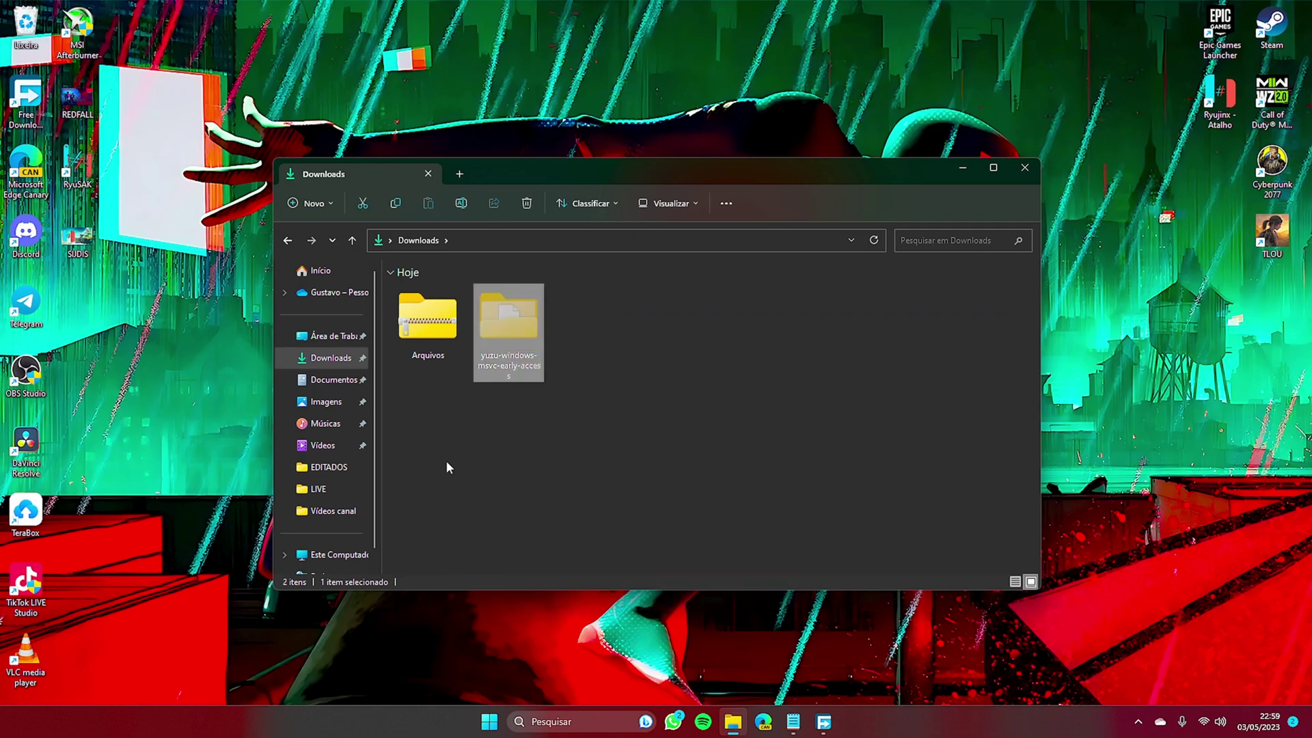
{"action": "left_click", "coordinate": [332, 560]}
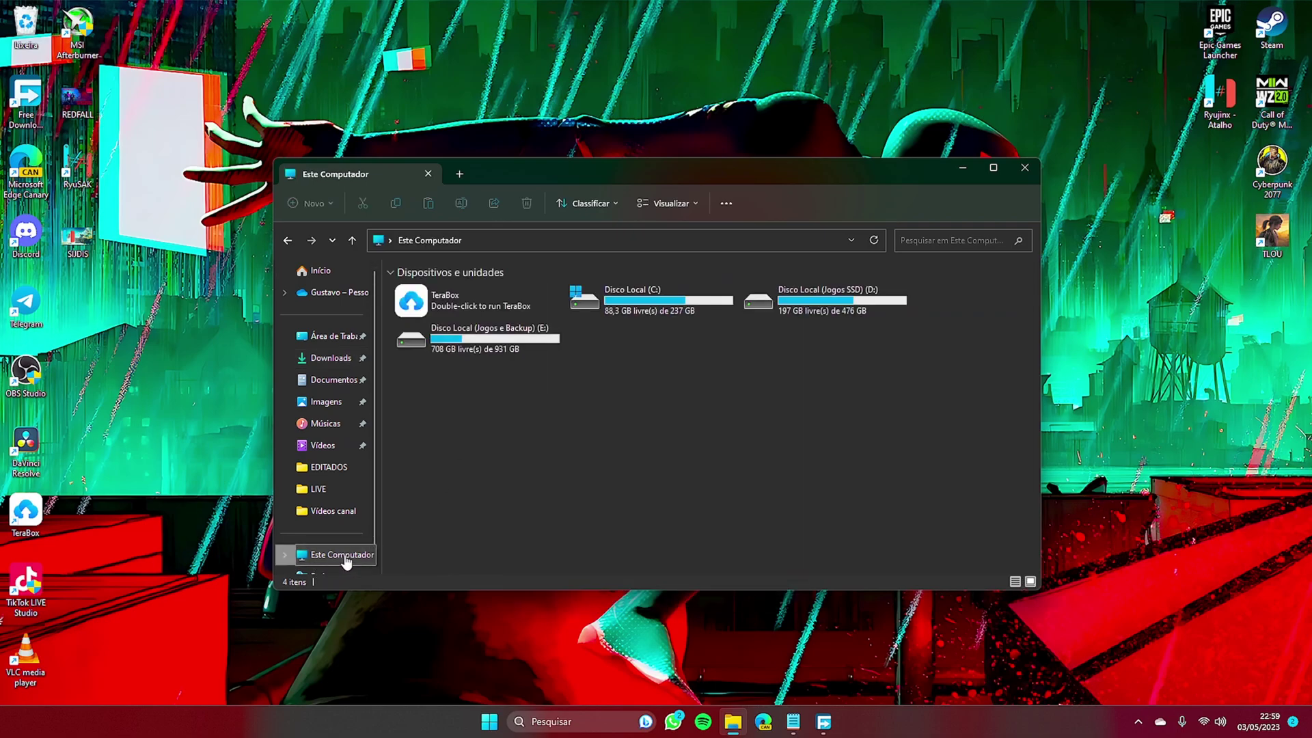
{"action": "double_click", "coordinate": [661, 303]}
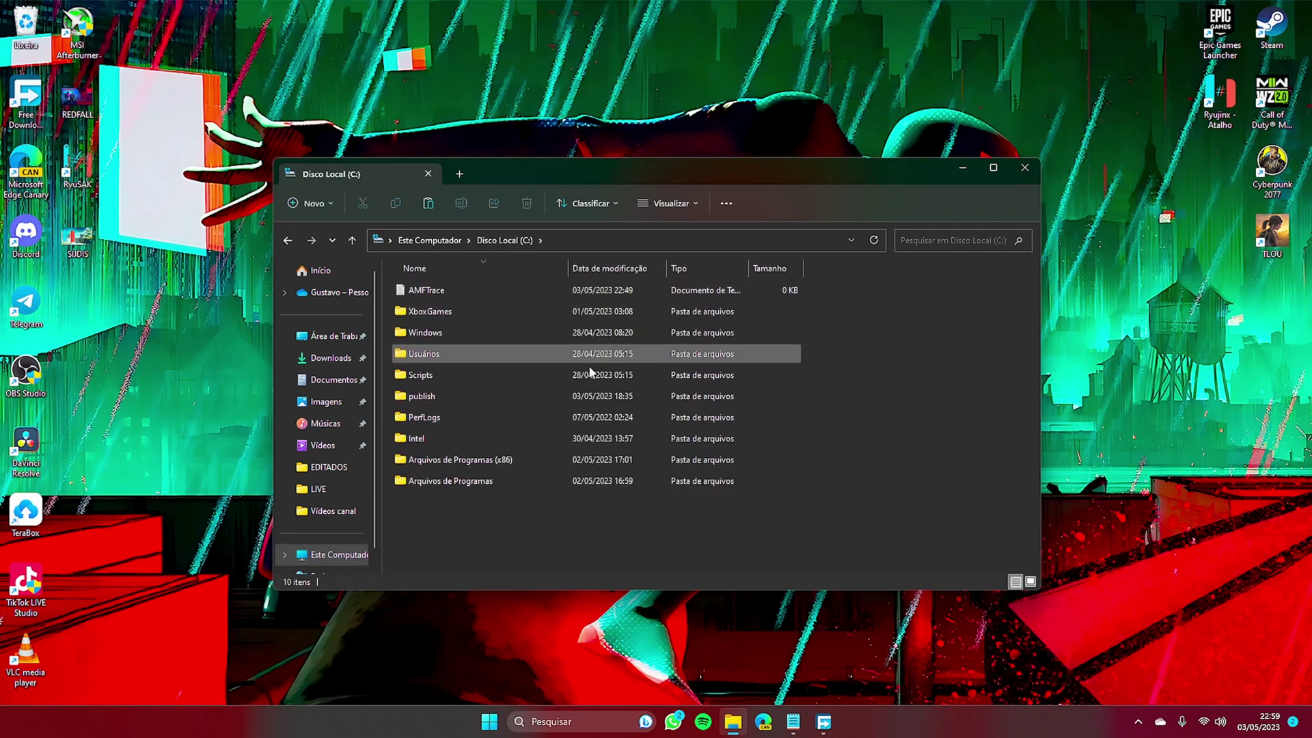
{"action": "right_click", "coordinate": [473, 530]}
{"action": "left_click", "coordinate": [492, 542]}
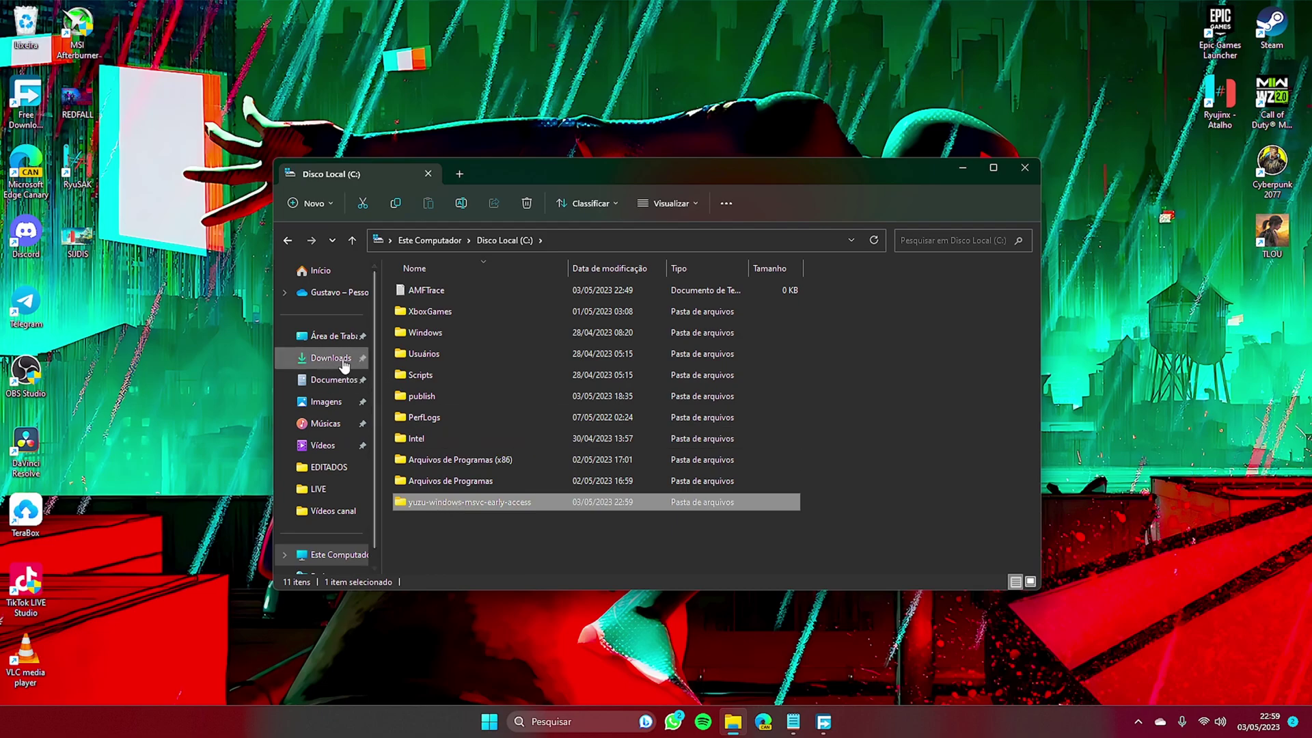
Create a desktop shortcut to the yuzu application in yuzu-windows-msvc-early-access and place it beneath the Ryujinx shortcut.
{"action": "double_click", "coordinate": [482, 507]}
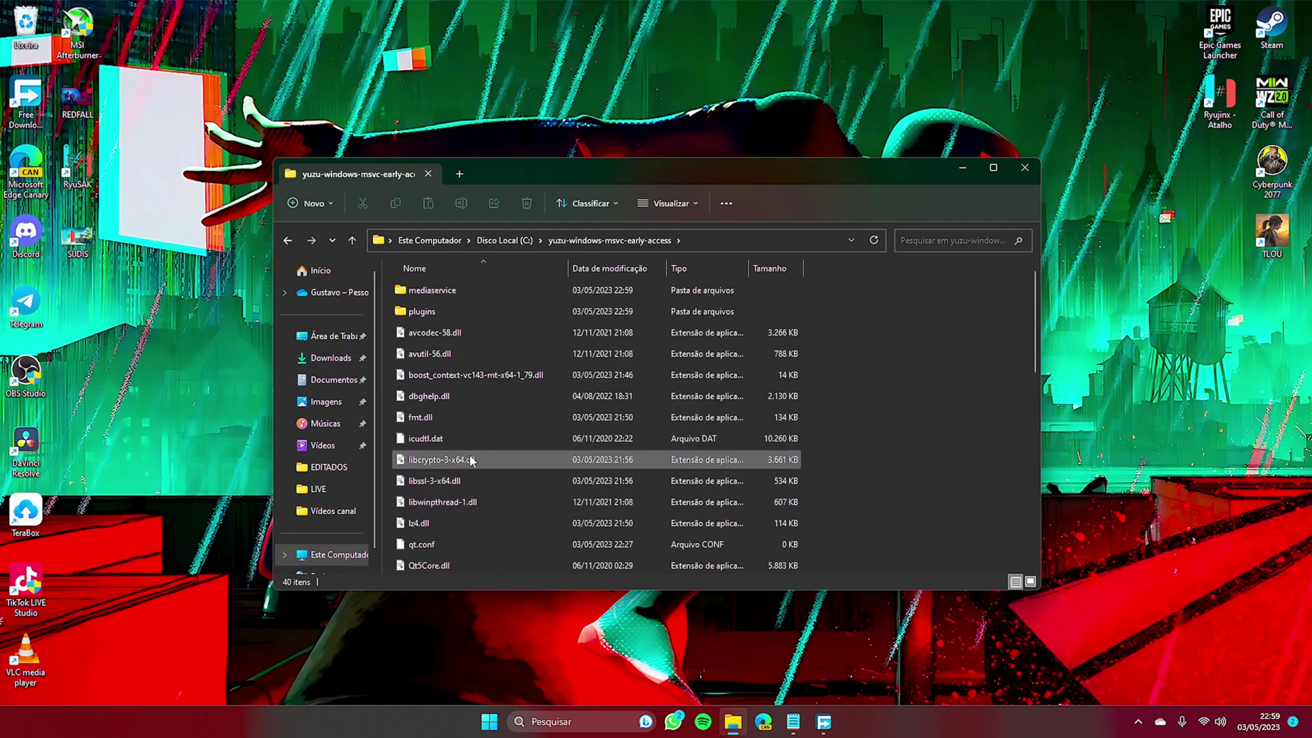
{"action": "scroll", "coordinate": [473, 441], "scroll_direction": "down", "scroll_amount": 5}
{"action": "scroll", "coordinate": [473, 444], "scroll_direction": "down", "scroll_amount": 4}
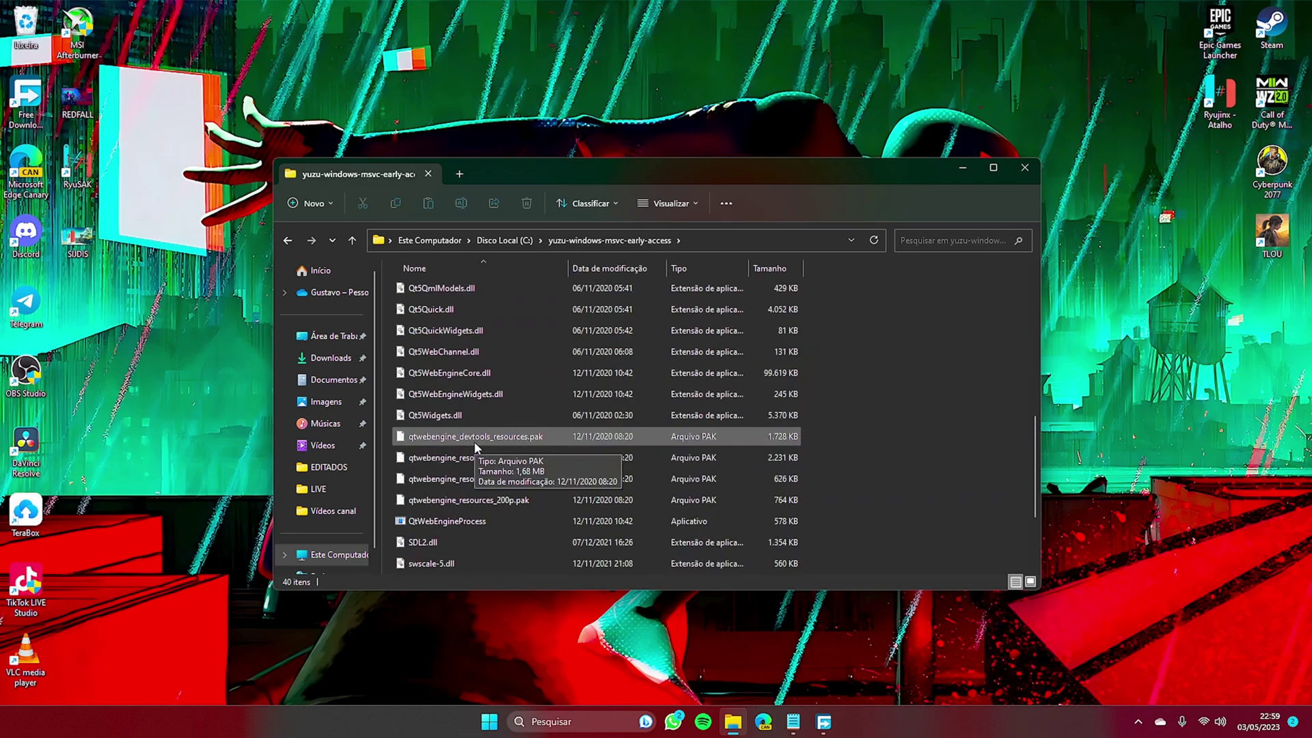
{"action": "left_click", "coordinate": [444, 460]}
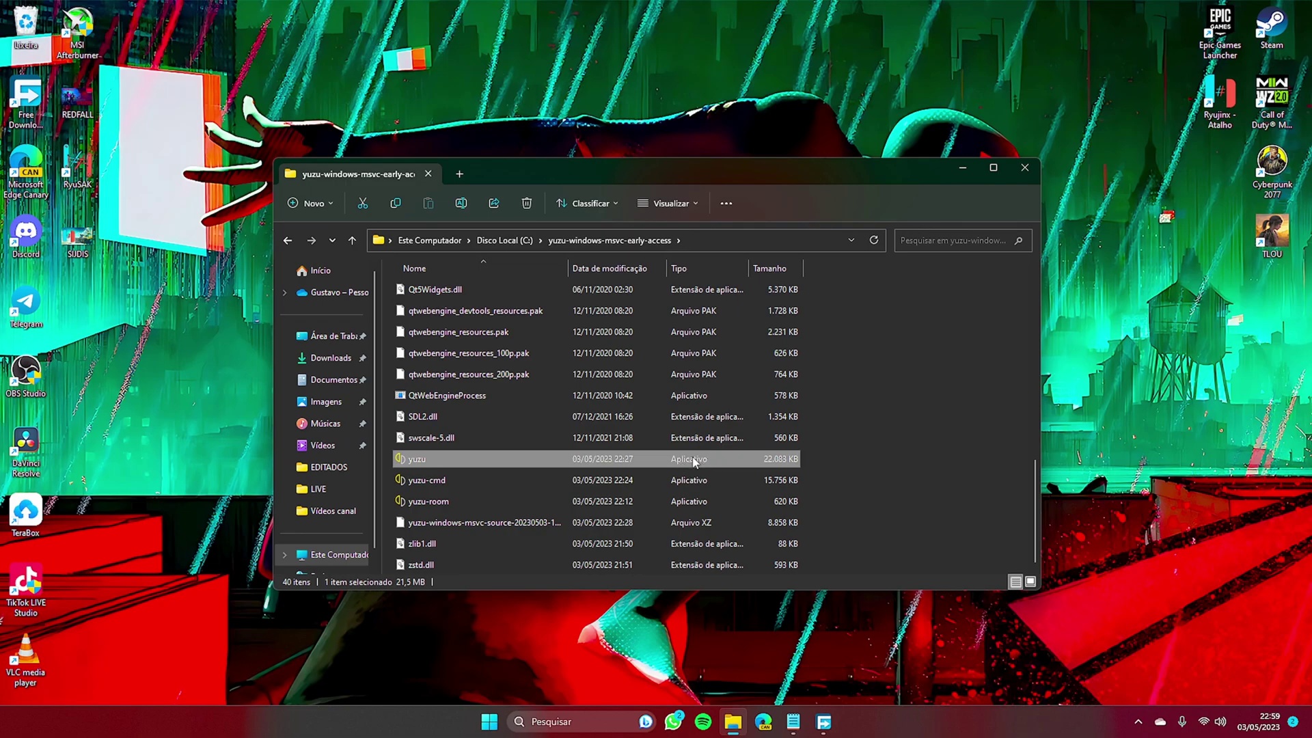
{"action": "right_click", "coordinate": [425, 466]}
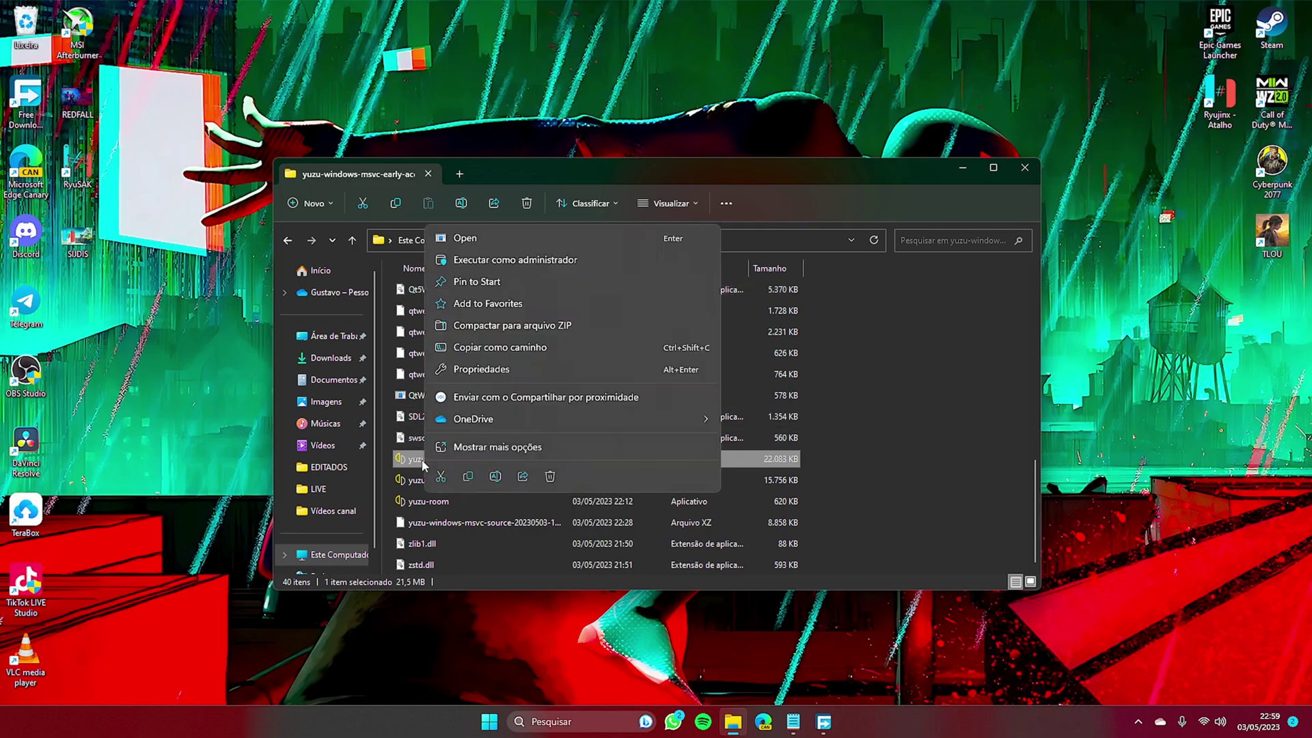
{"action": "left_click", "coordinate": [494, 448]}
{"action": "mouse_move", "coordinate": [585, 339]}
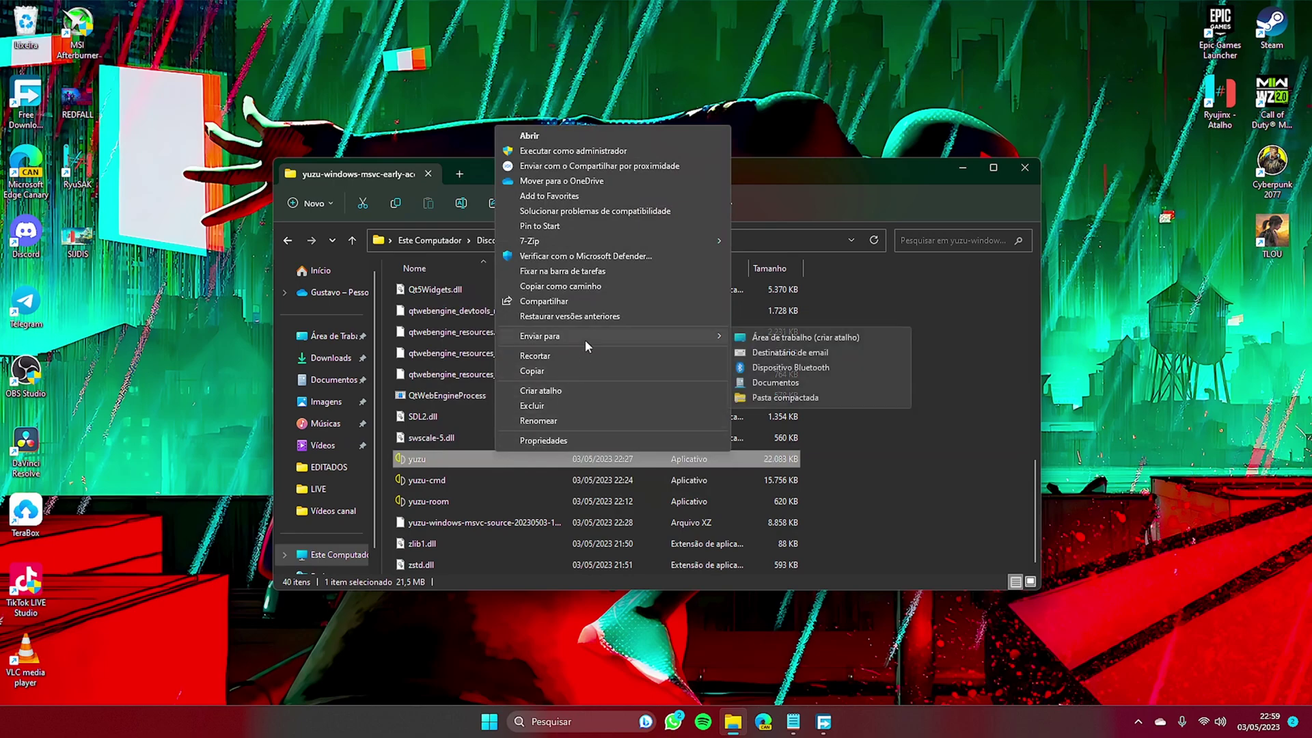
{"action": "left_click", "coordinate": [776, 339]}
{"action": "left_click_drag", "start_coordinate": [89, 303], "coordinate": [1215, 190]}
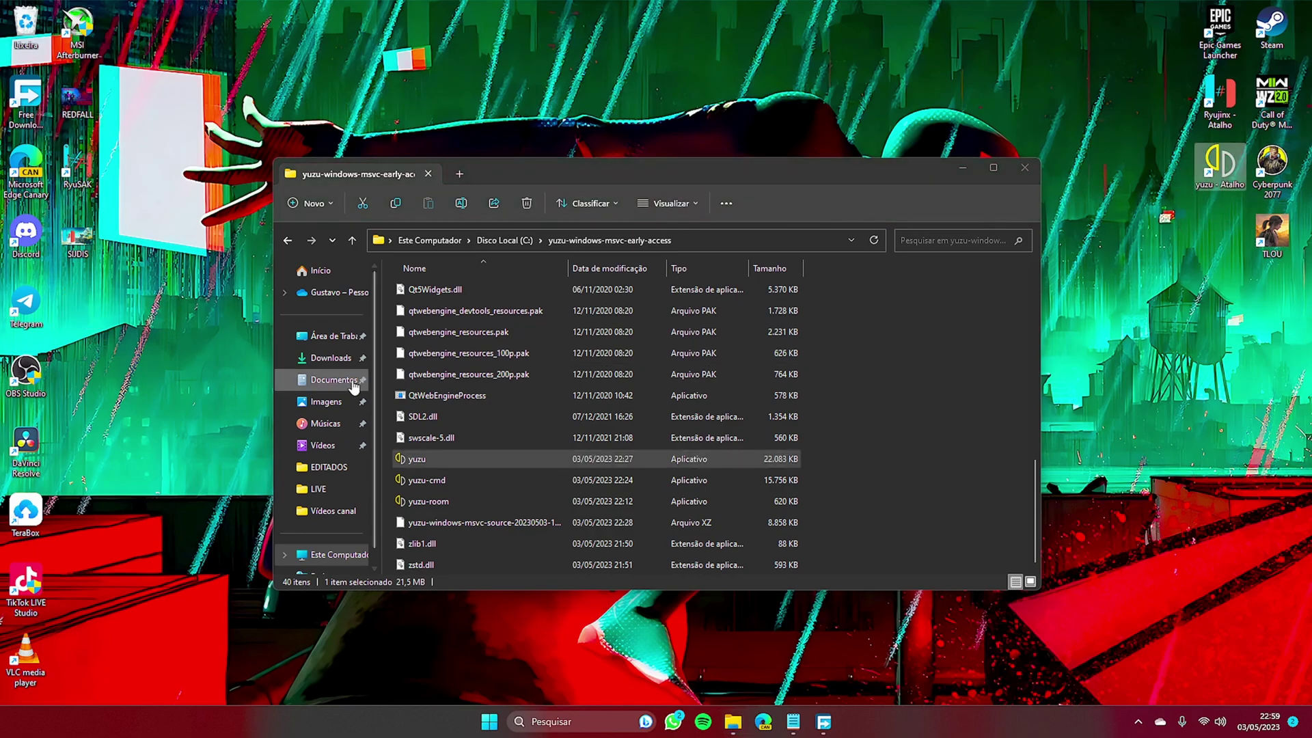
Extract the Arquivos archive directly into Downloads with 7-Zip and delete the archive.
{"action": "left_click", "coordinate": [339, 359]}
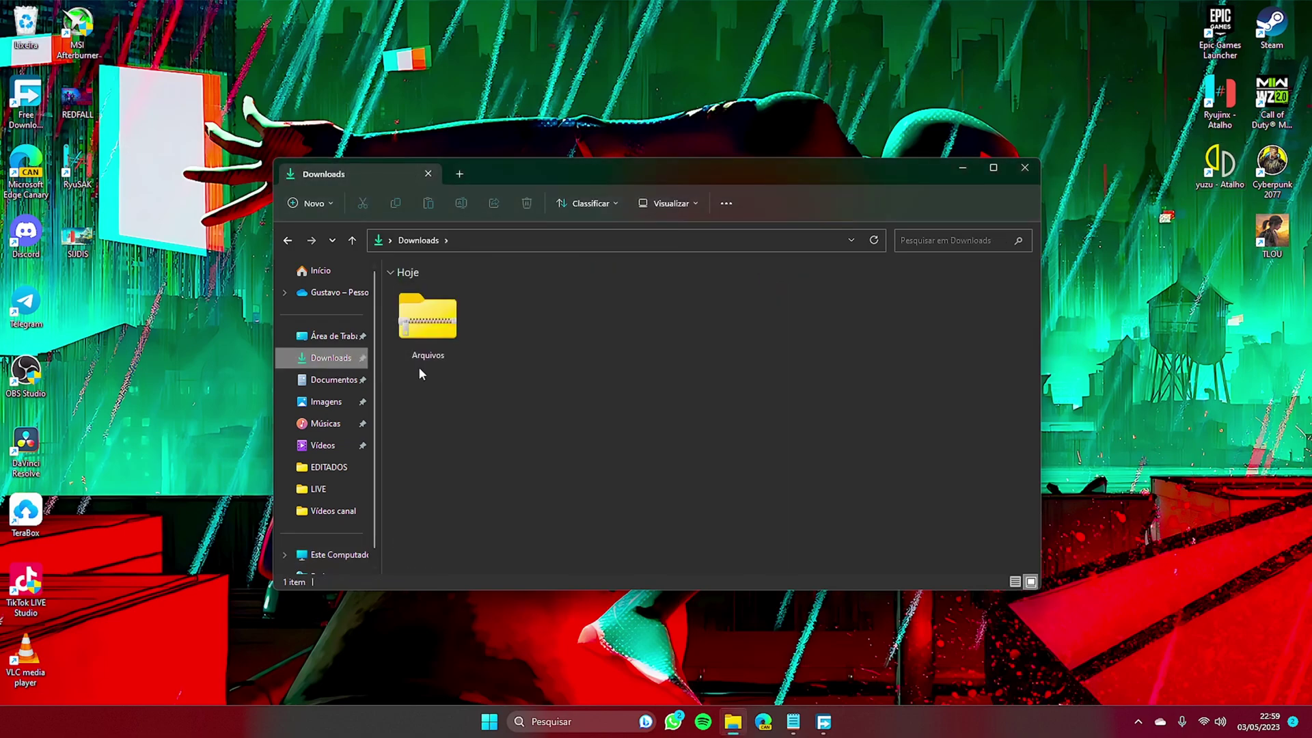
{"action": "right_click", "coordinate": [434, 311]}
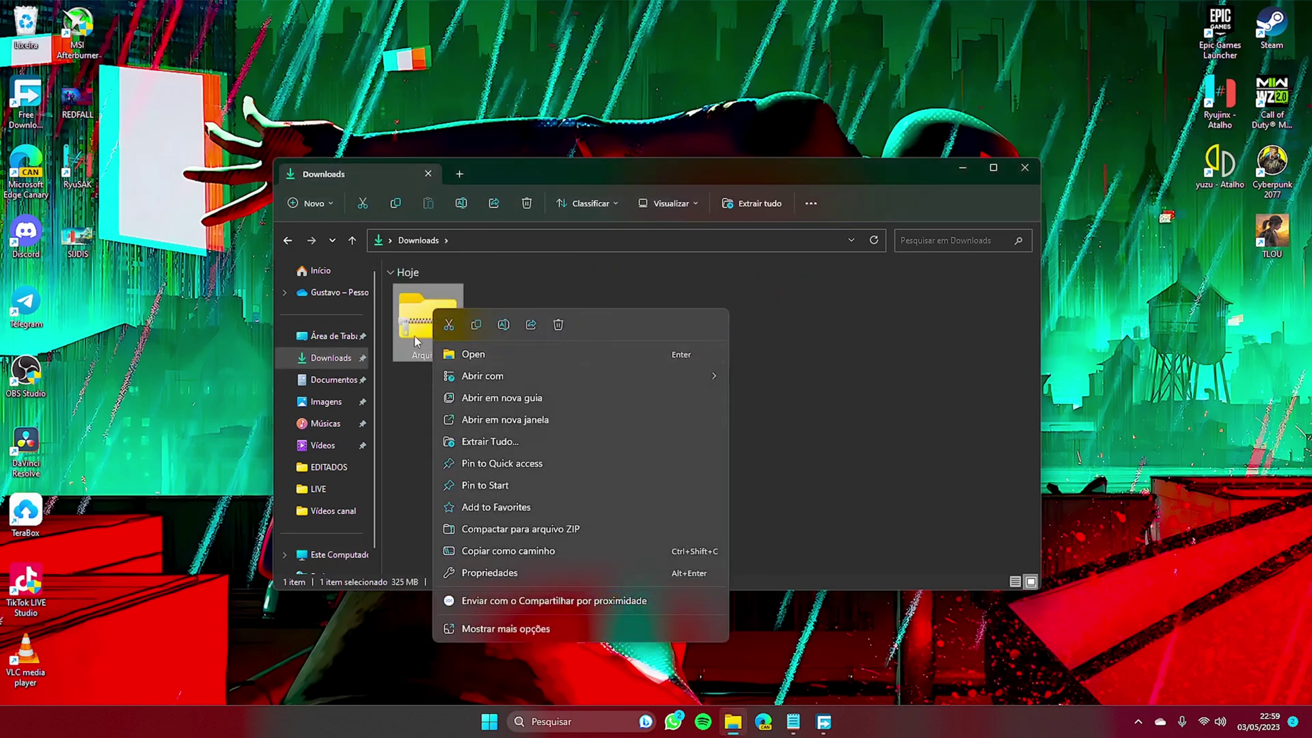
{"action": "left_click", "coordinate": [506, 629]}
{"action": "mouse_move", "coordinate": [581, 402]}
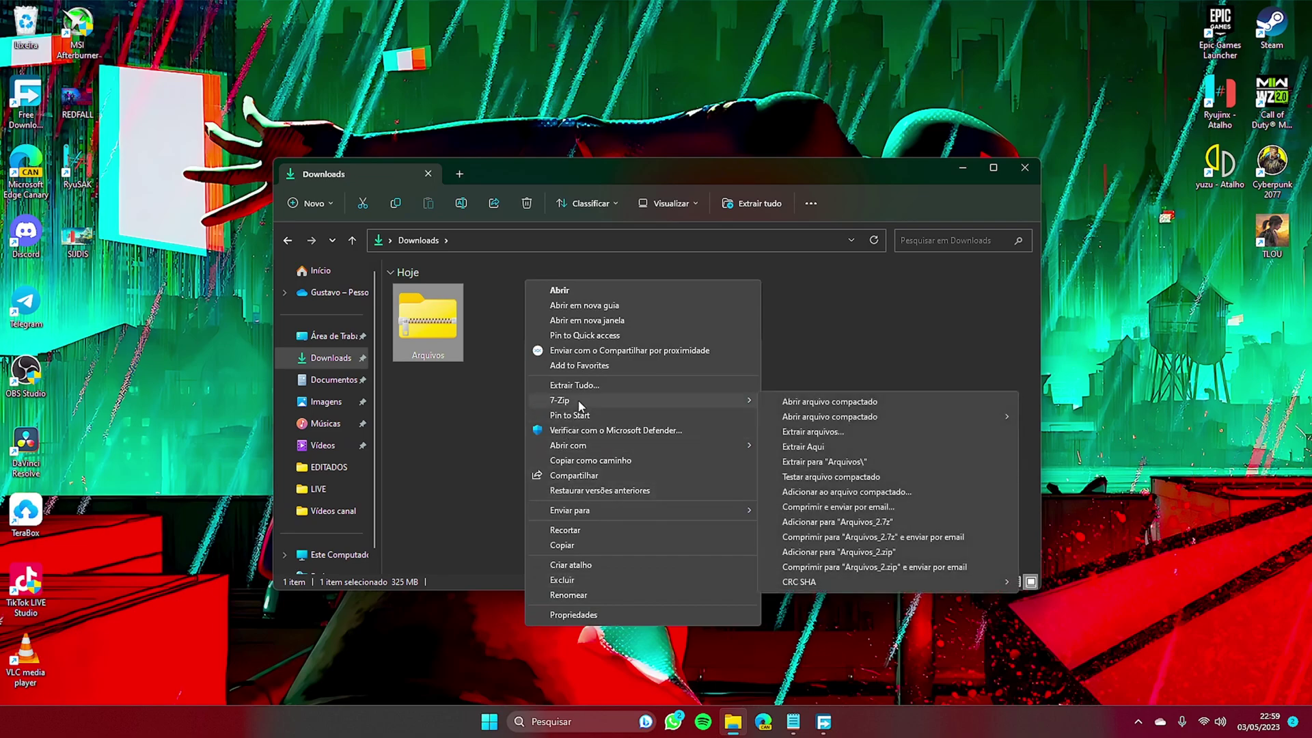
{"action": "left_click", "coordinate": [830, 443]}
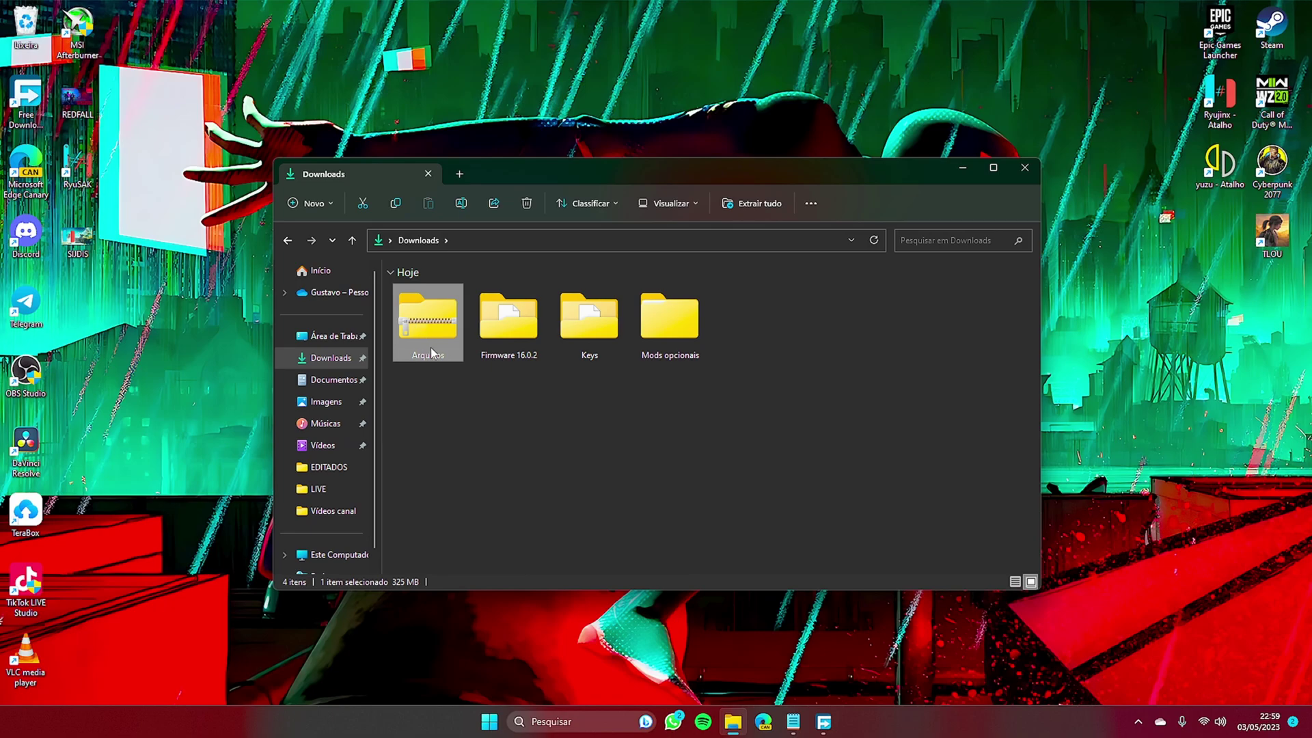
{"action": "key", "text": "Delete"}
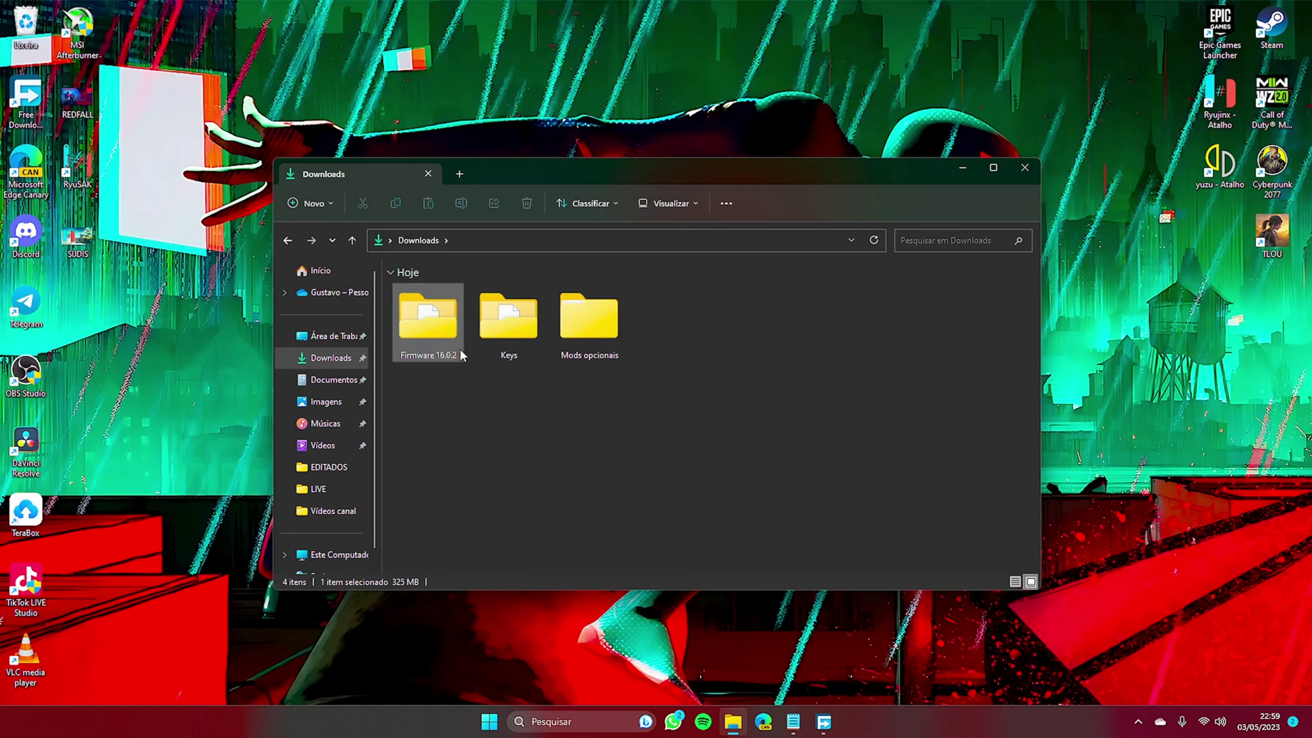
Launch yuzu from its desktop shortcut and agree to share anonymous usage data.
{"action": "double_click", "coordinate": [1225, 175]}
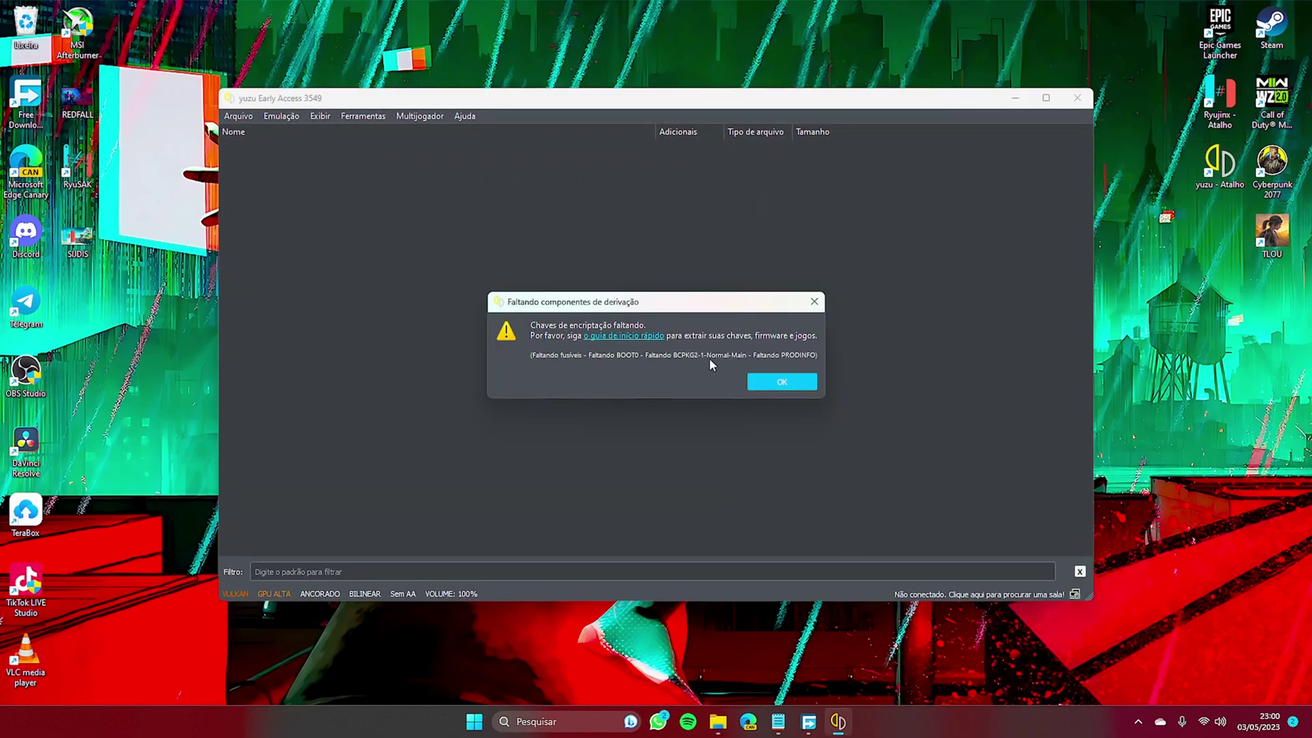
{"action": "left_click", "coordinate": [777, 383]}
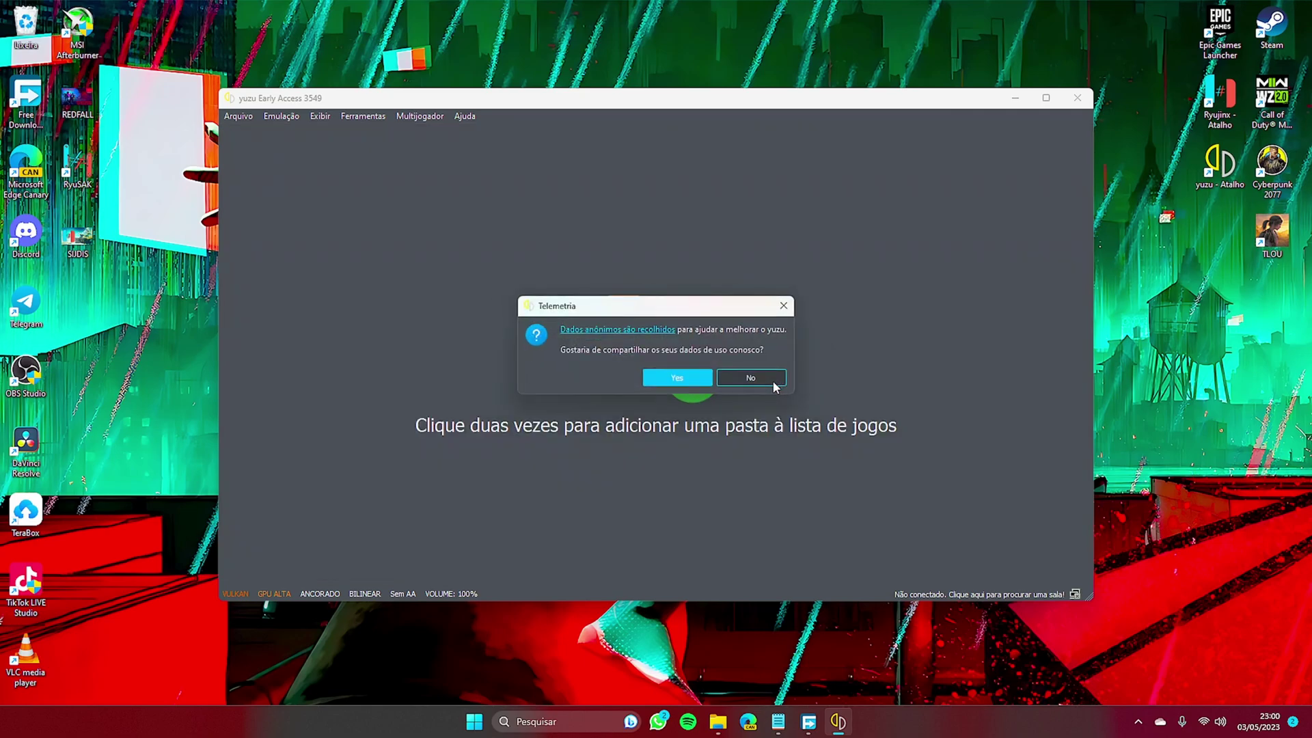
{"action": "left_click", "coordinate": [664, 380]}
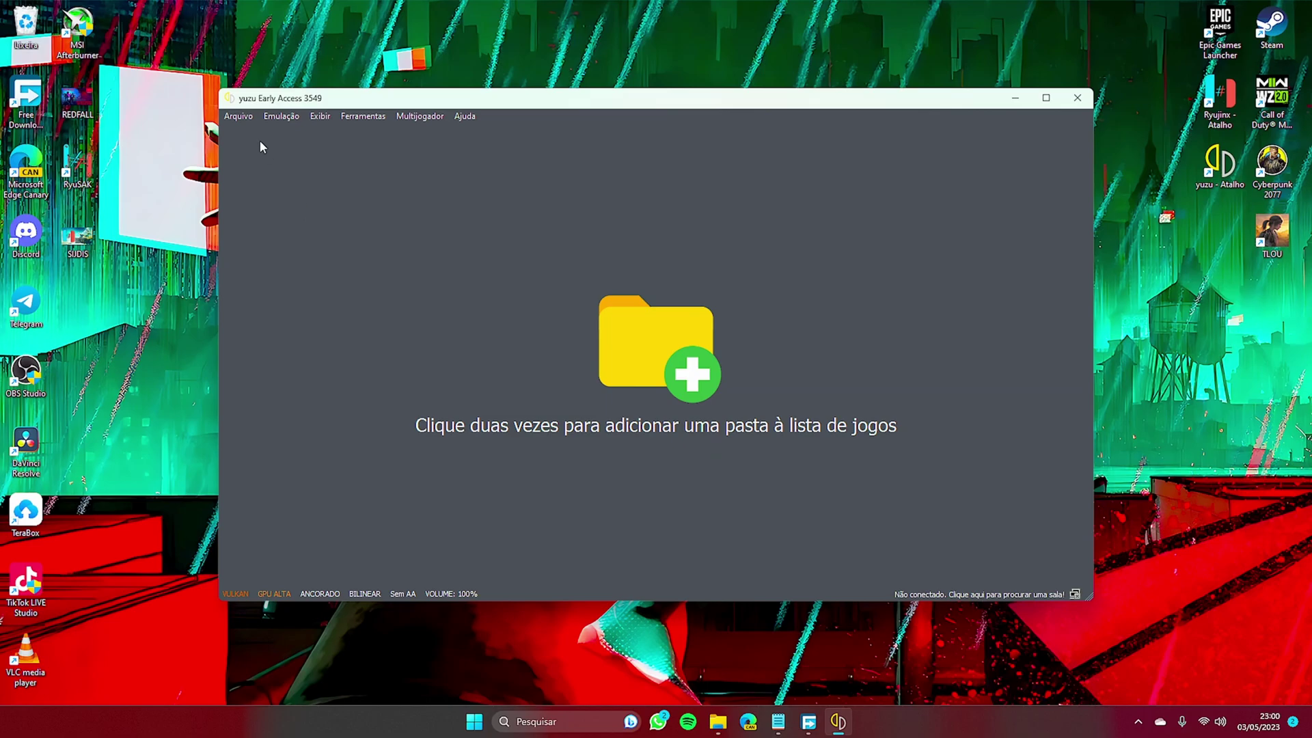
Open yuzu's data folder from the emulator and go into its keys subfolder.
{"action": "left_click", "coordinate": [239, 115]}
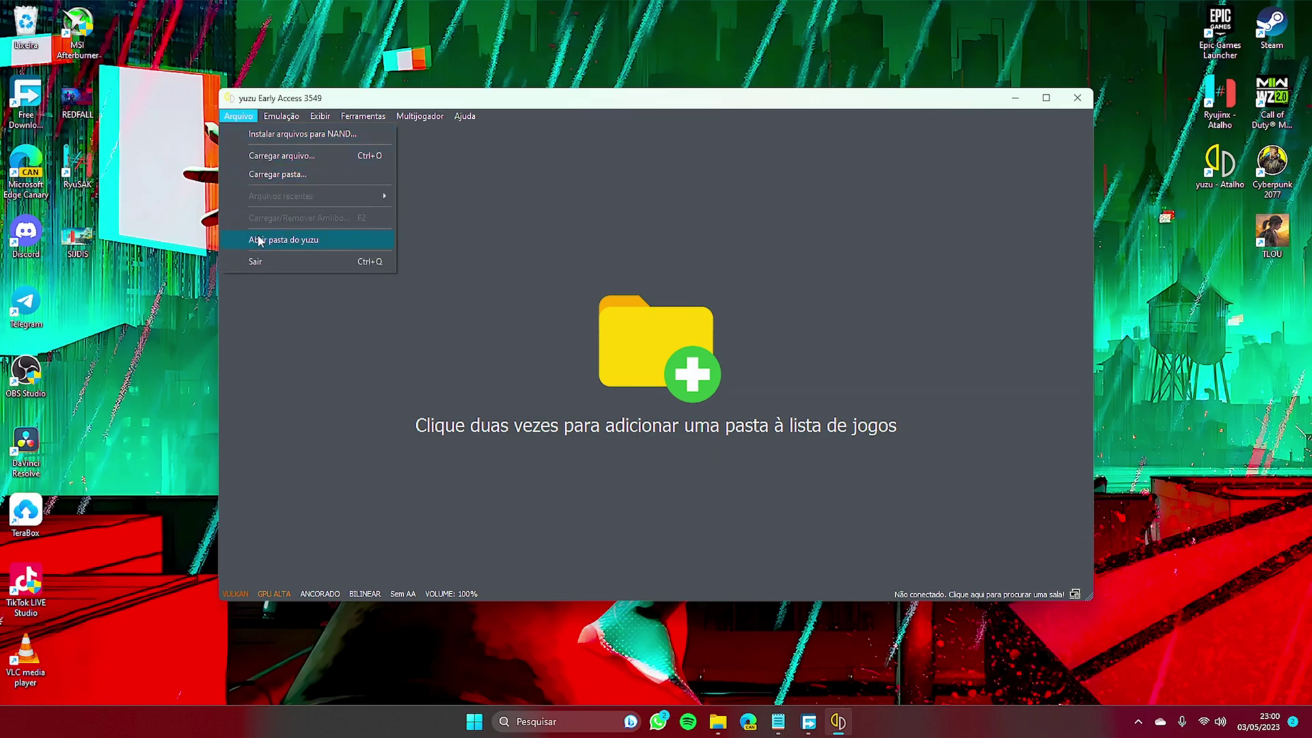
{"action": "left_click", "coordinate": [320, 244]}
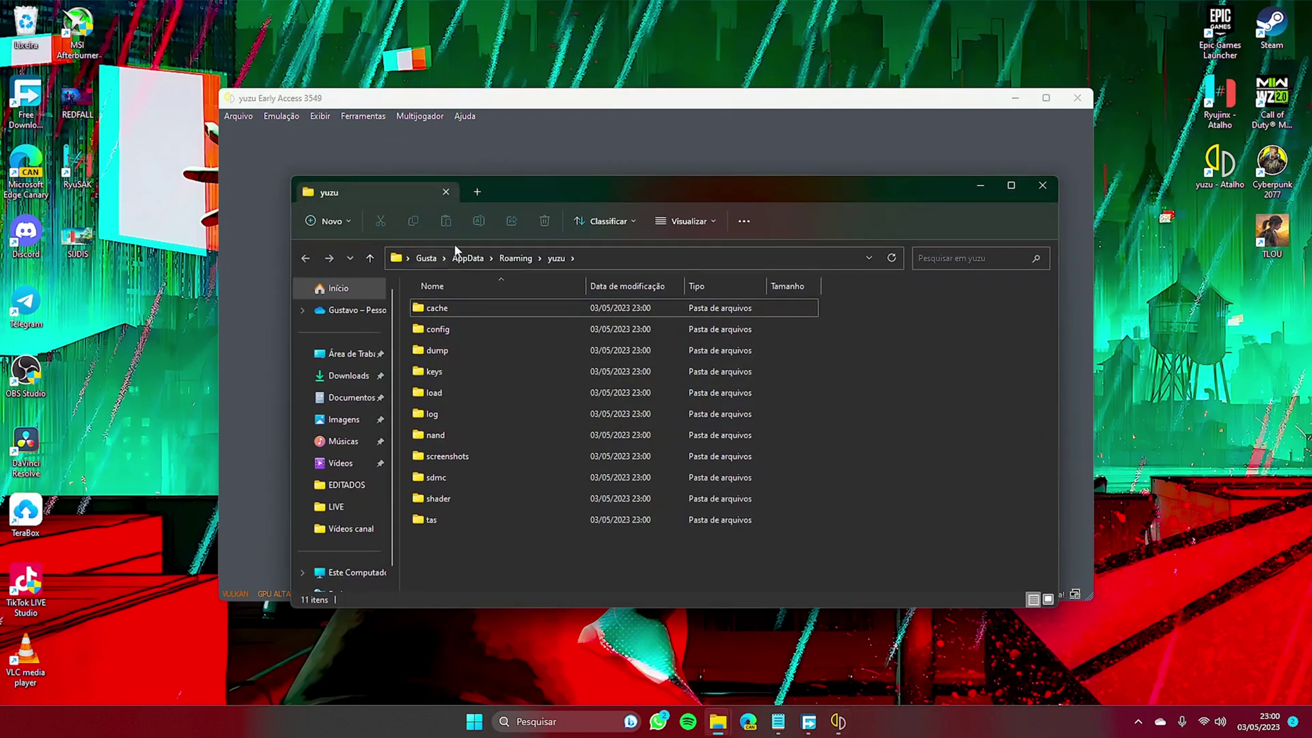
{"action": "left_click_drag", "start_coordinate": [551, 162], "coordinate": [548, 162]}
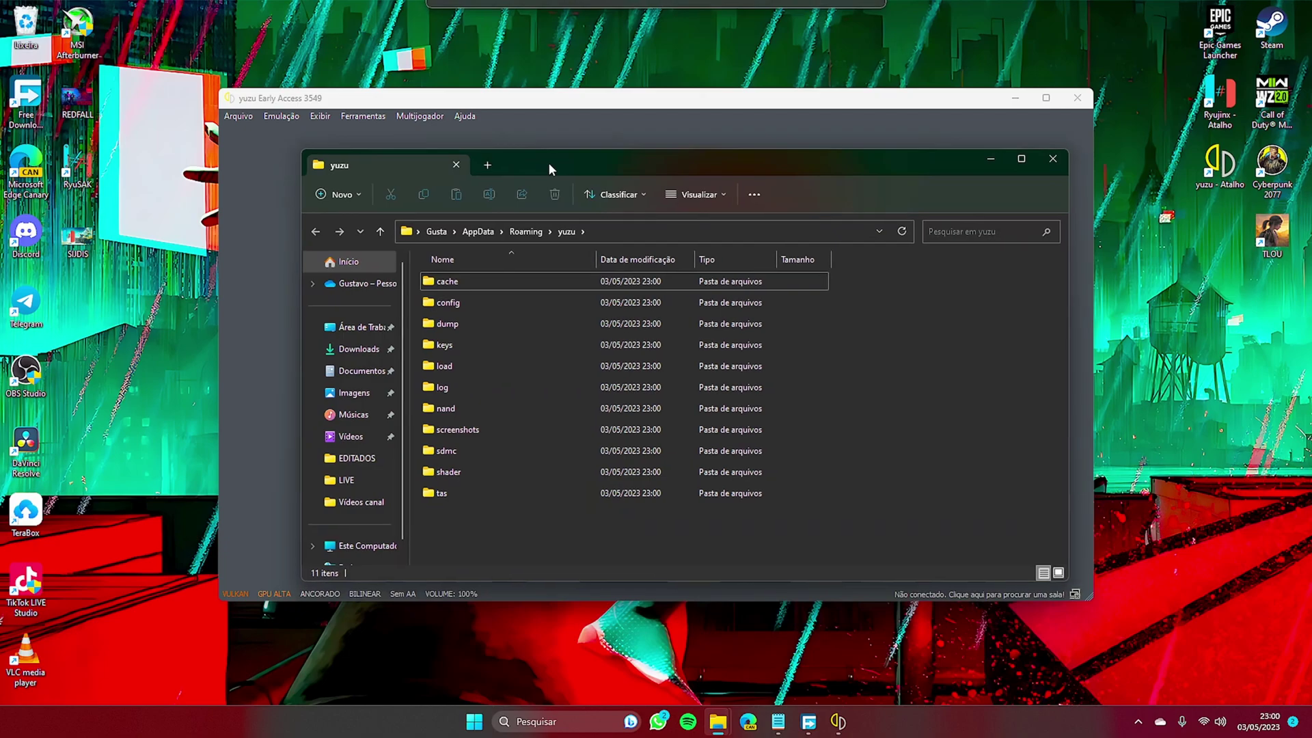
{"action": "left_click", "coordinate": [441, 350]}
{"action": "double_click", "coordinate": [450, 349]}
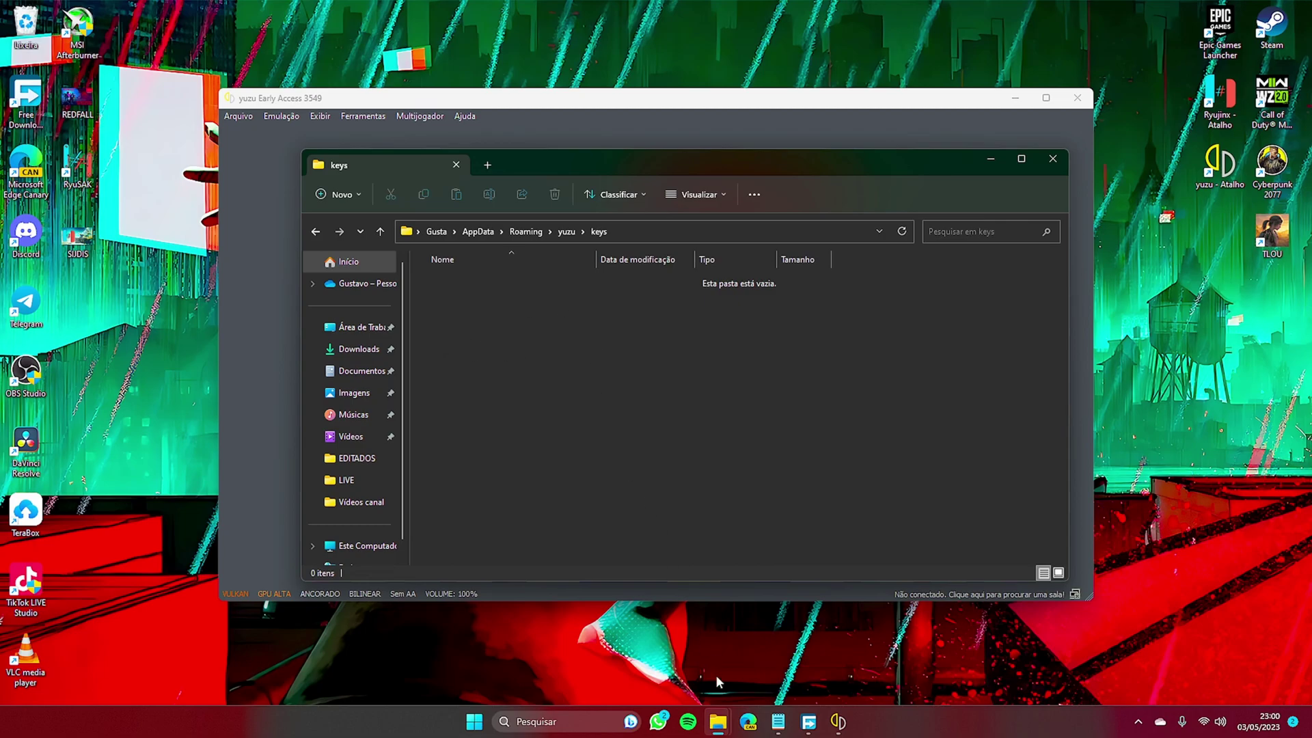
Copy prod.keys and title.keys from the Keys folder in Downloads into yuzu's keys folder.
{"action": "mouse_move", "coordinate": [718, 722]}
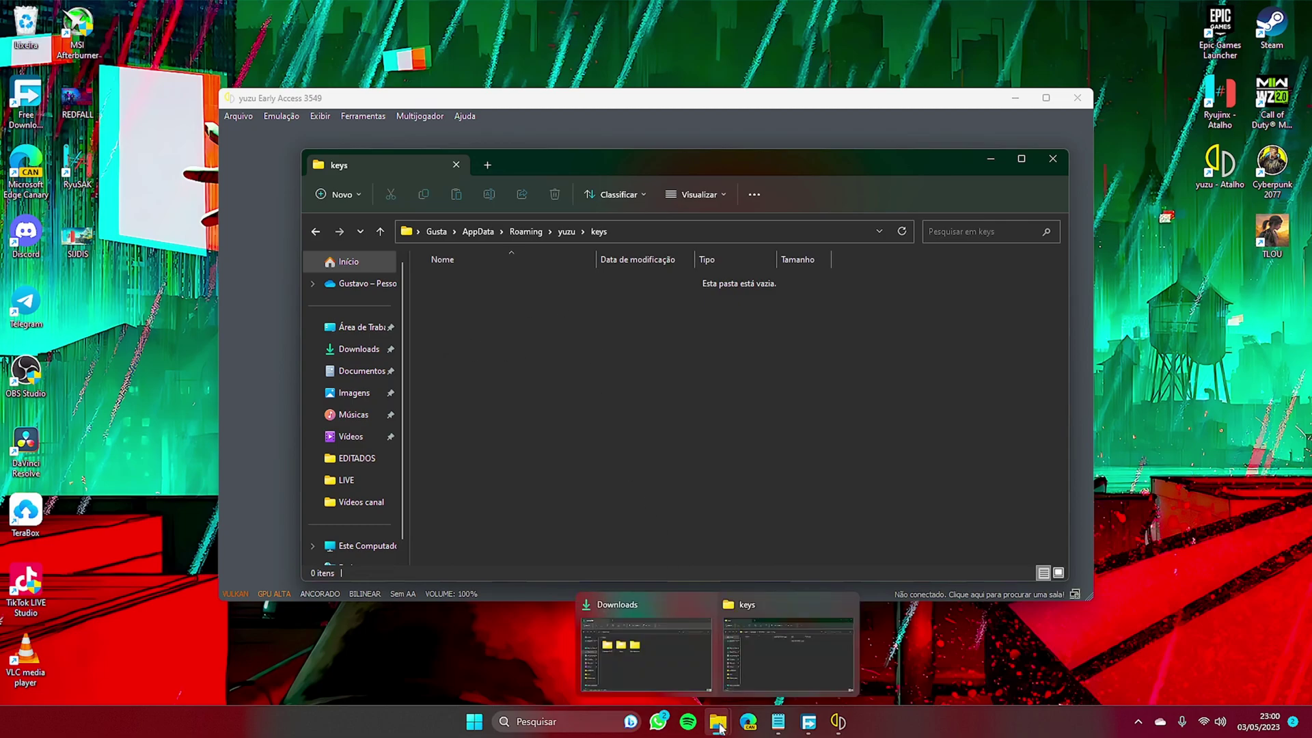
{"action": "left_click", "coordinate": [653, 667]}
{"action": "left_click_drag", "start_coordinate": [500, 172], "coordinate": [780, 174]}
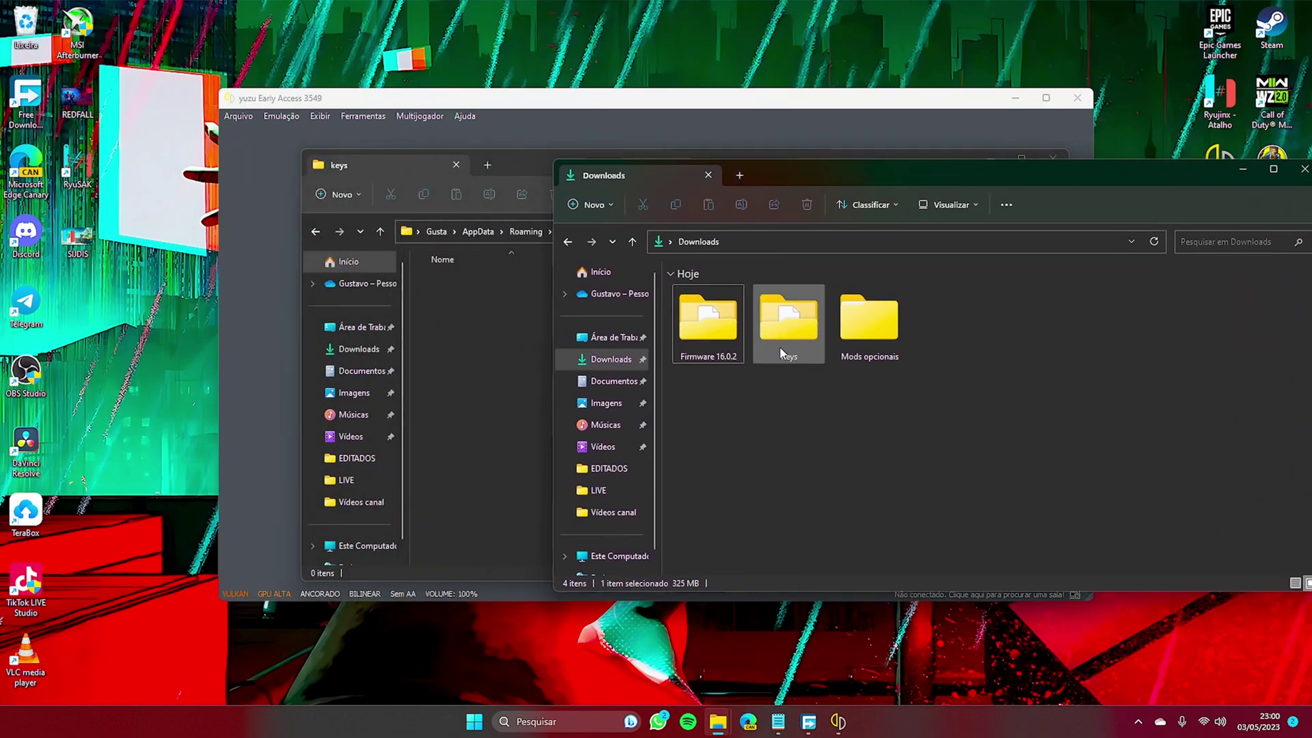
{"action": "double_click", "coordinate": [789, 345]}
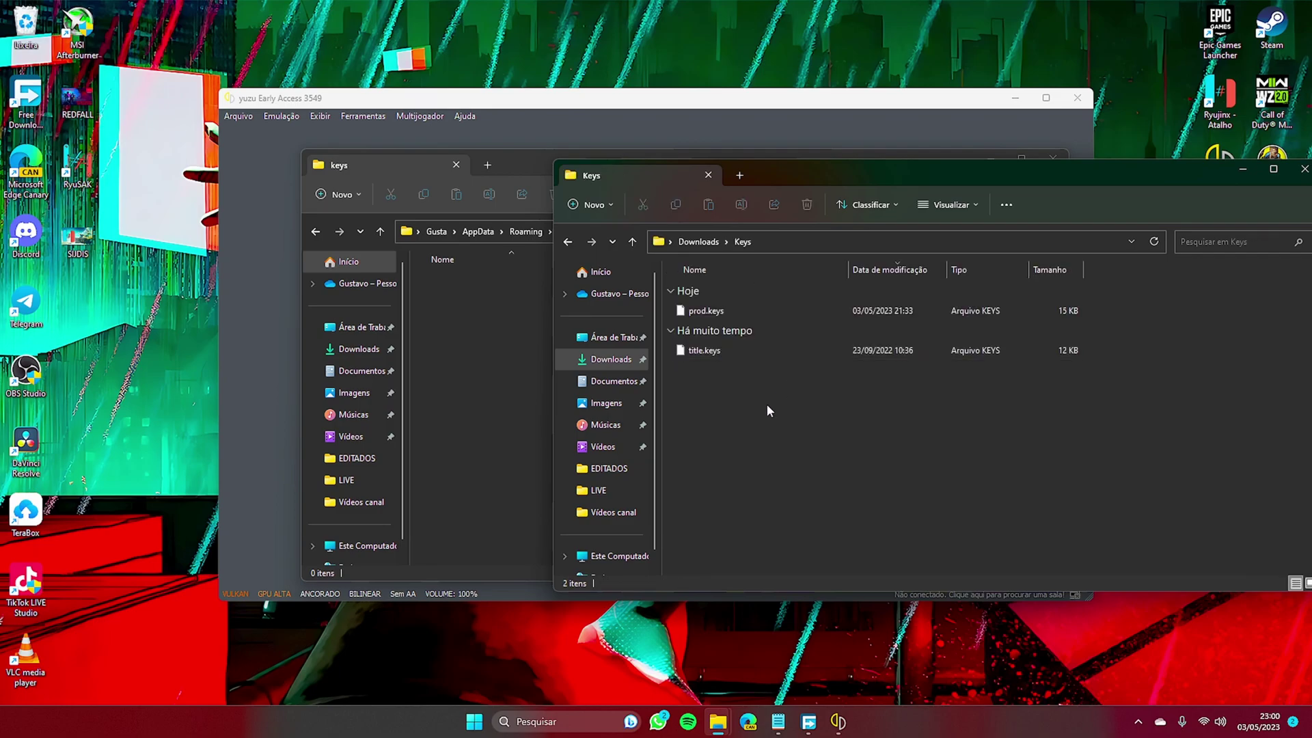
{"action": "left_click_drag", "start_coordinate": [710, 365], "coordinate": [712, 284]}
{"action": "right_click", "coordinate": [712, 313]}
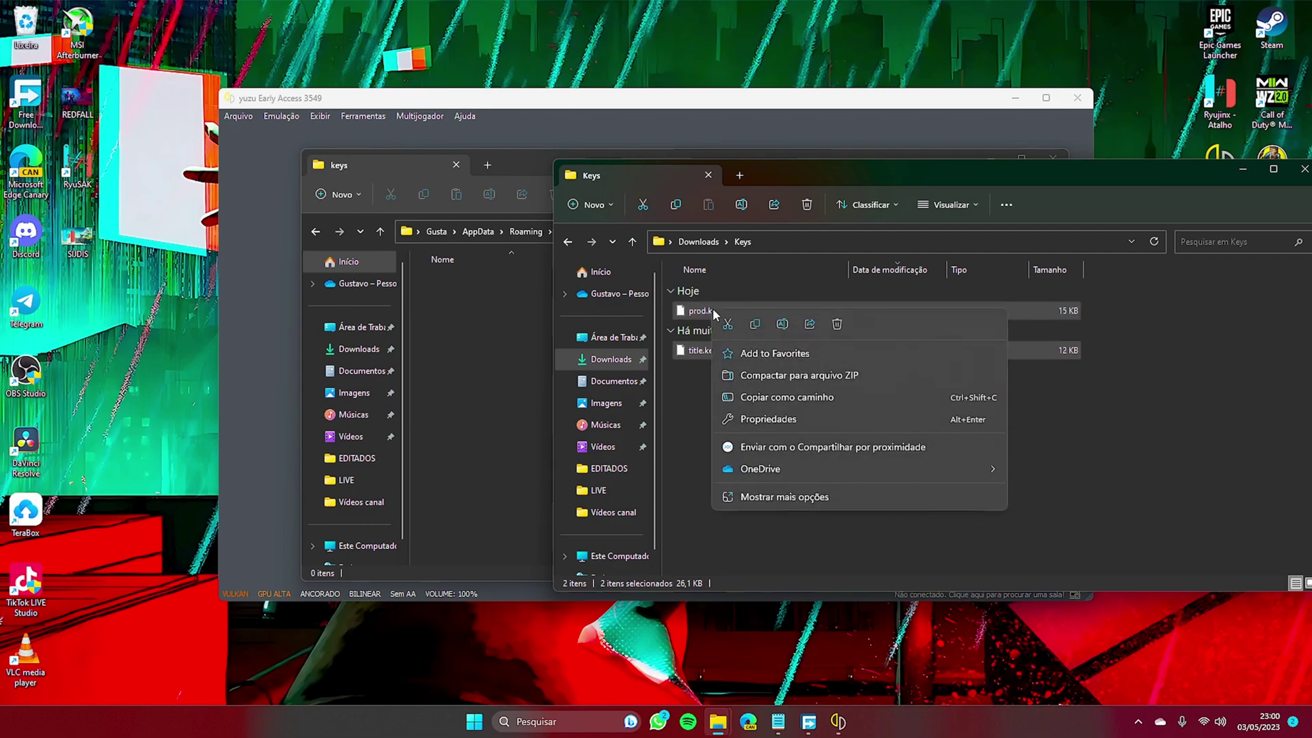
{"action": "left_click", "coordinate": [754, 326]}
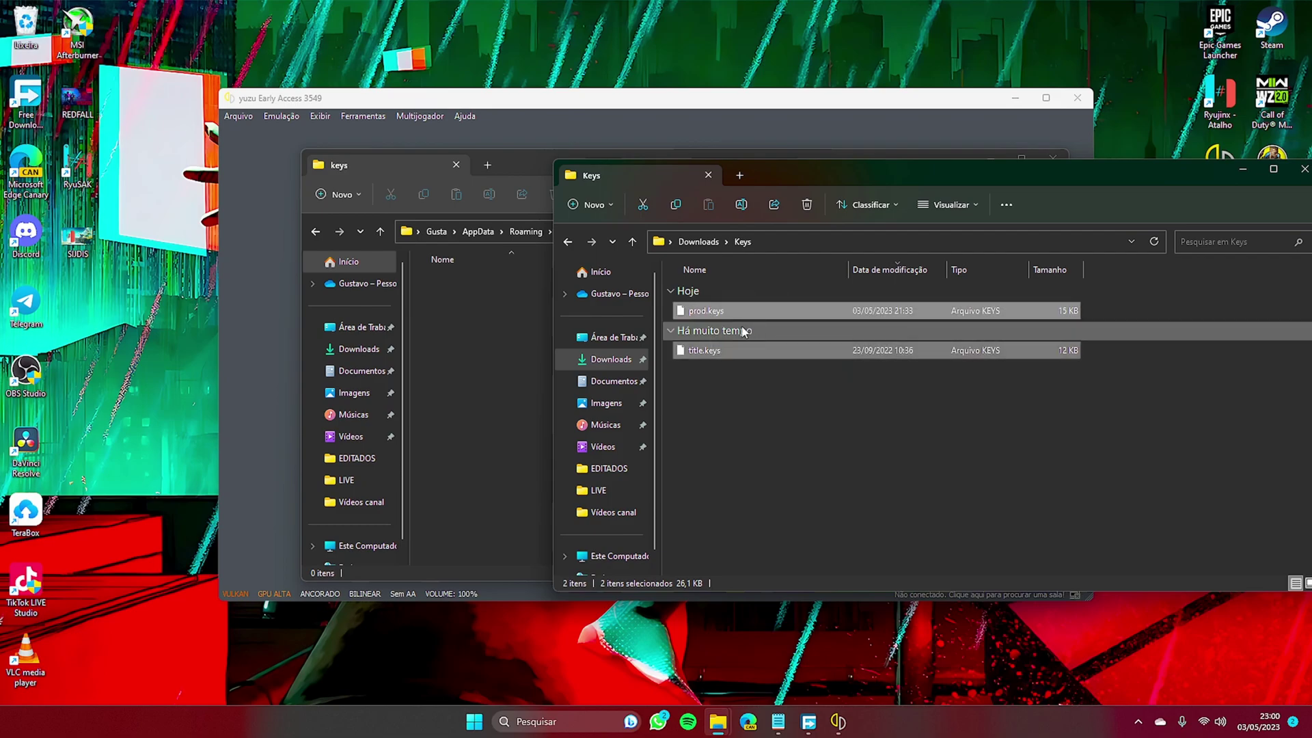
{"action": "left_click", "coordinate": [497, 333]}
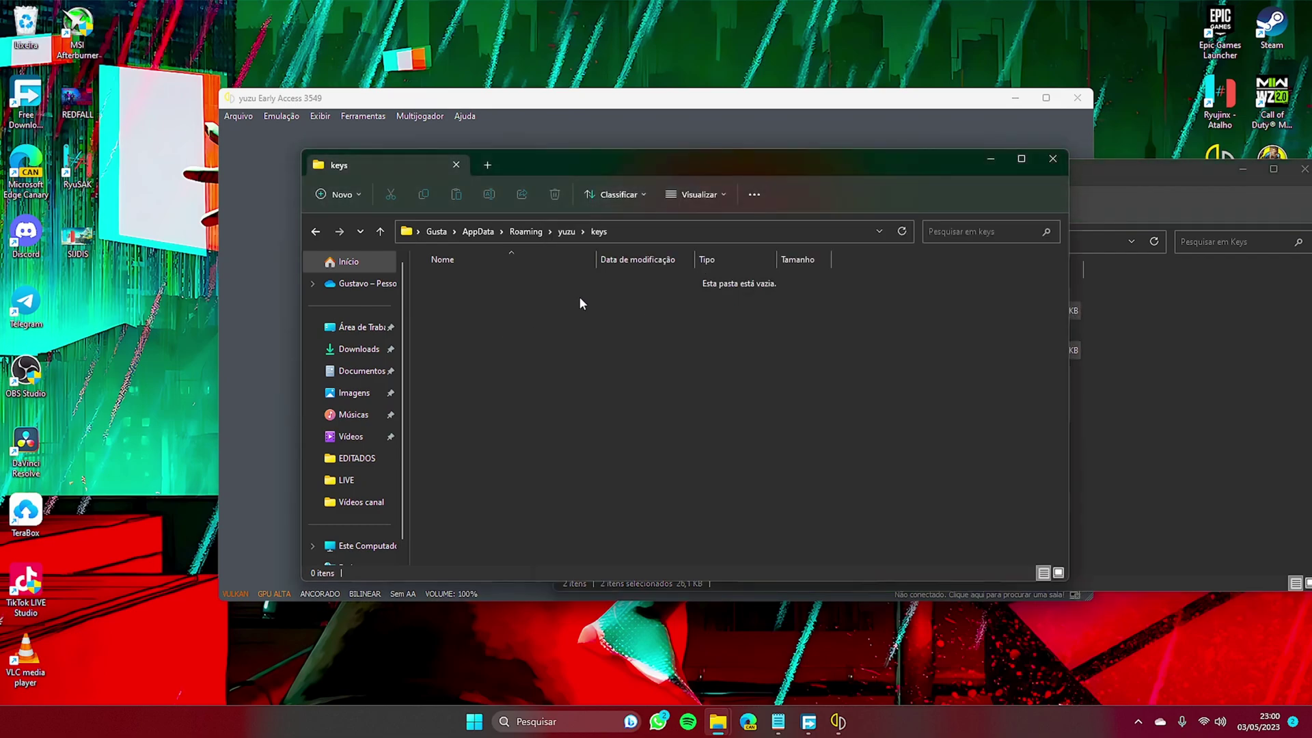
{"action": "right_click", "coordinate": [539, 333]}
{"action": "left_click", "coordinate": [558, 353]}
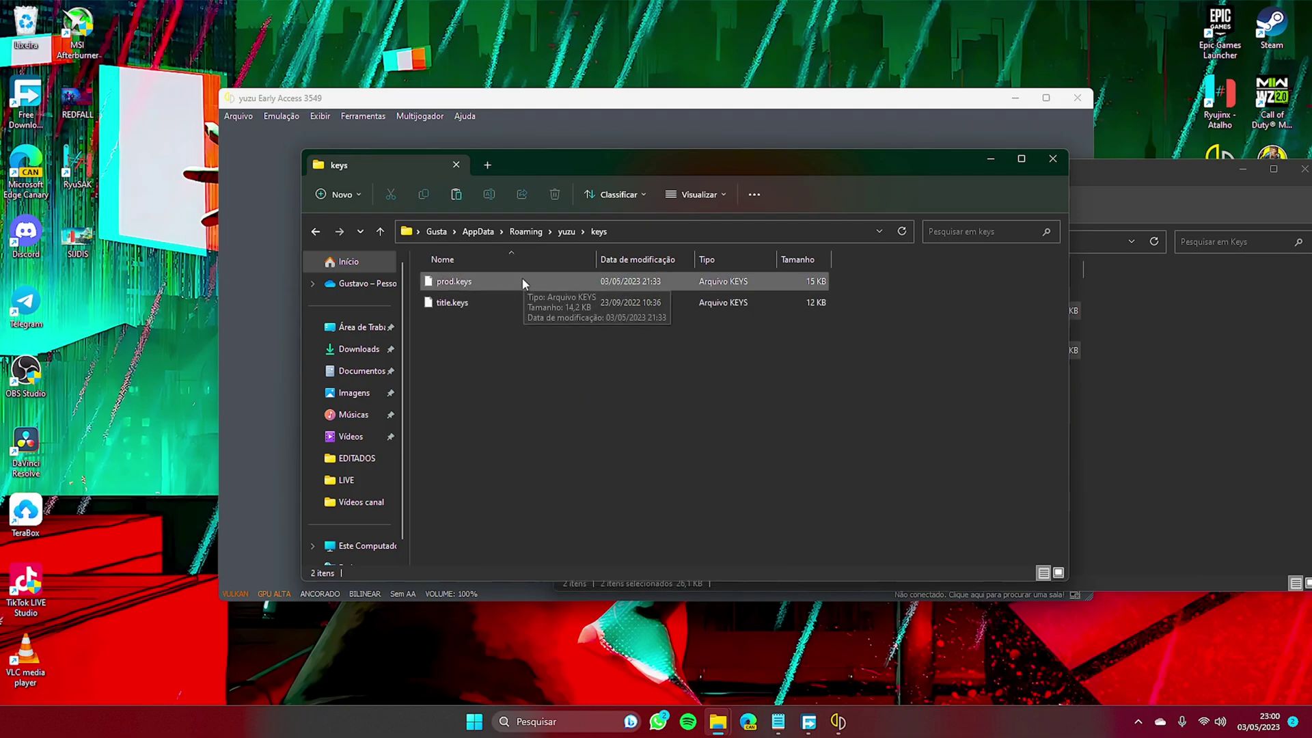
Go back to the yuzu data folder and open nand > system > Contents > registered.
{"action": "left_click", "coordinate": [566, 232]}
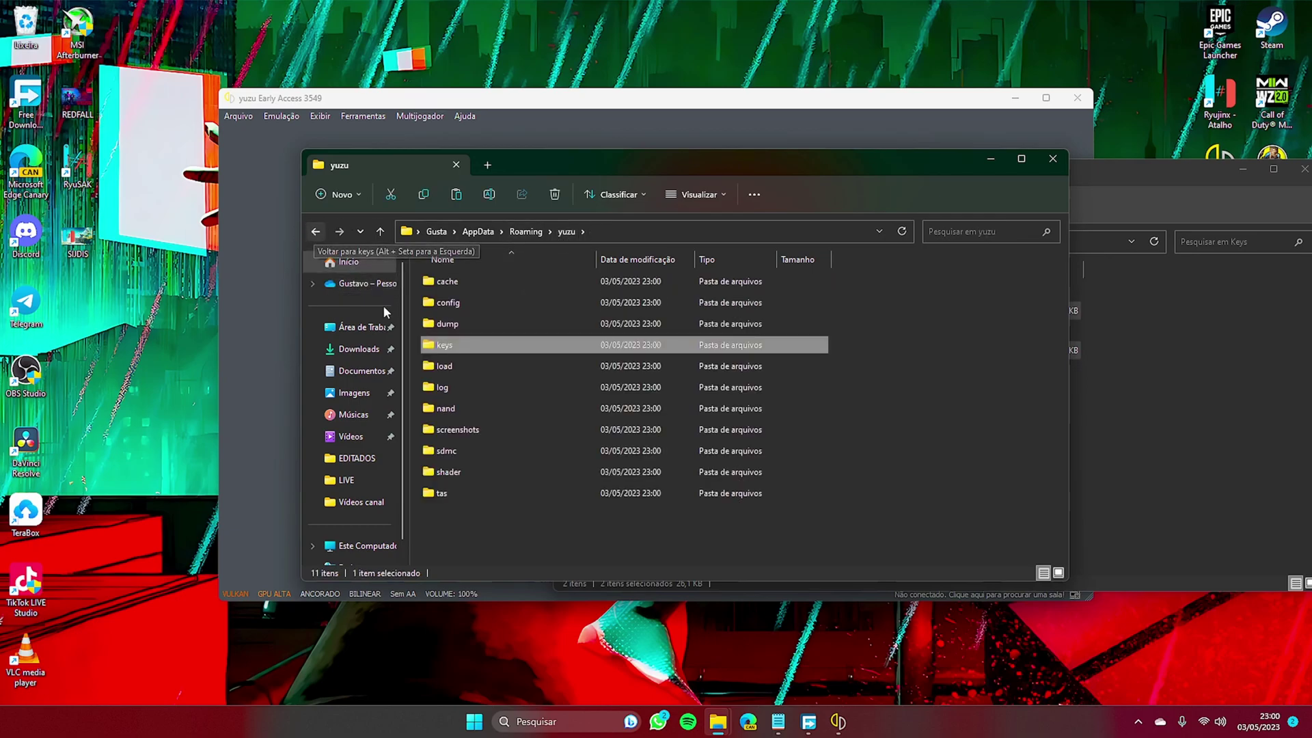
{"action": "left_click_drag", "start_coordinate": [458, 532], "coordinate": [480, 249]}
{"action": "left_click", "coordinate": [486, 506]}
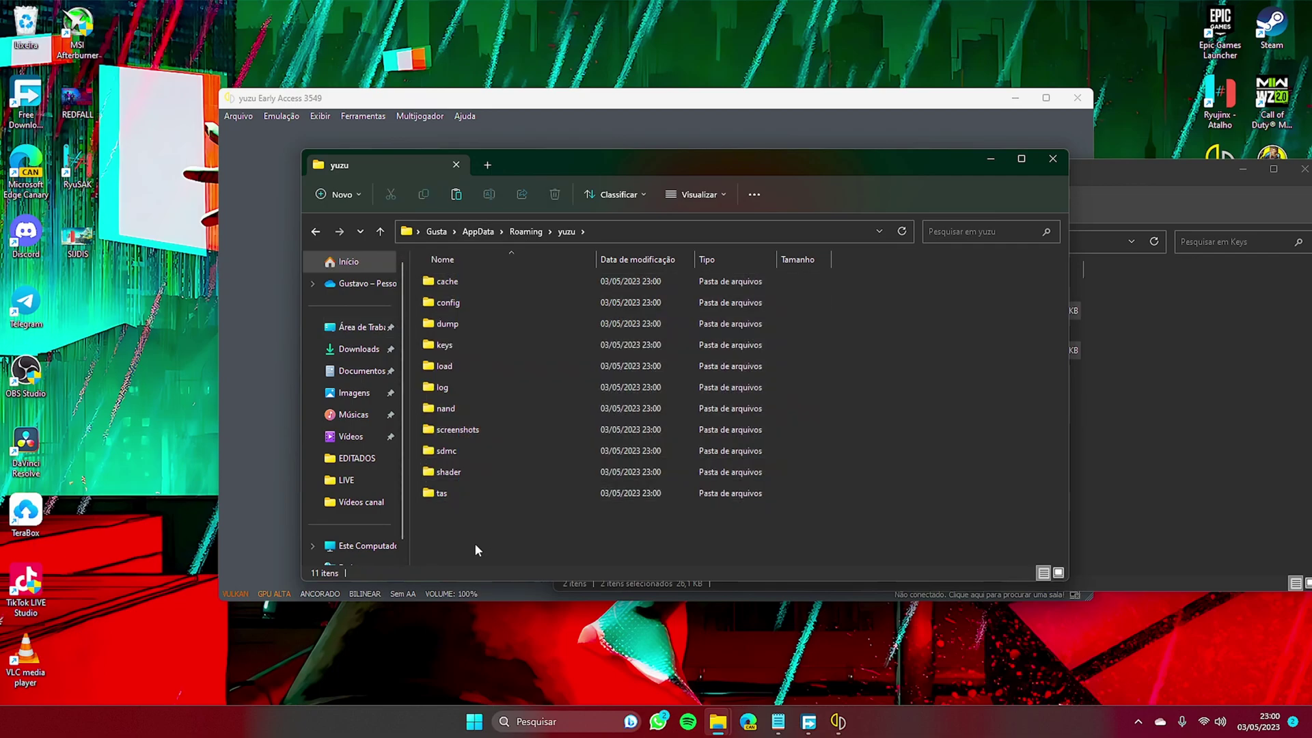
{"action": "double_click", "coordinate": [456, 409]}
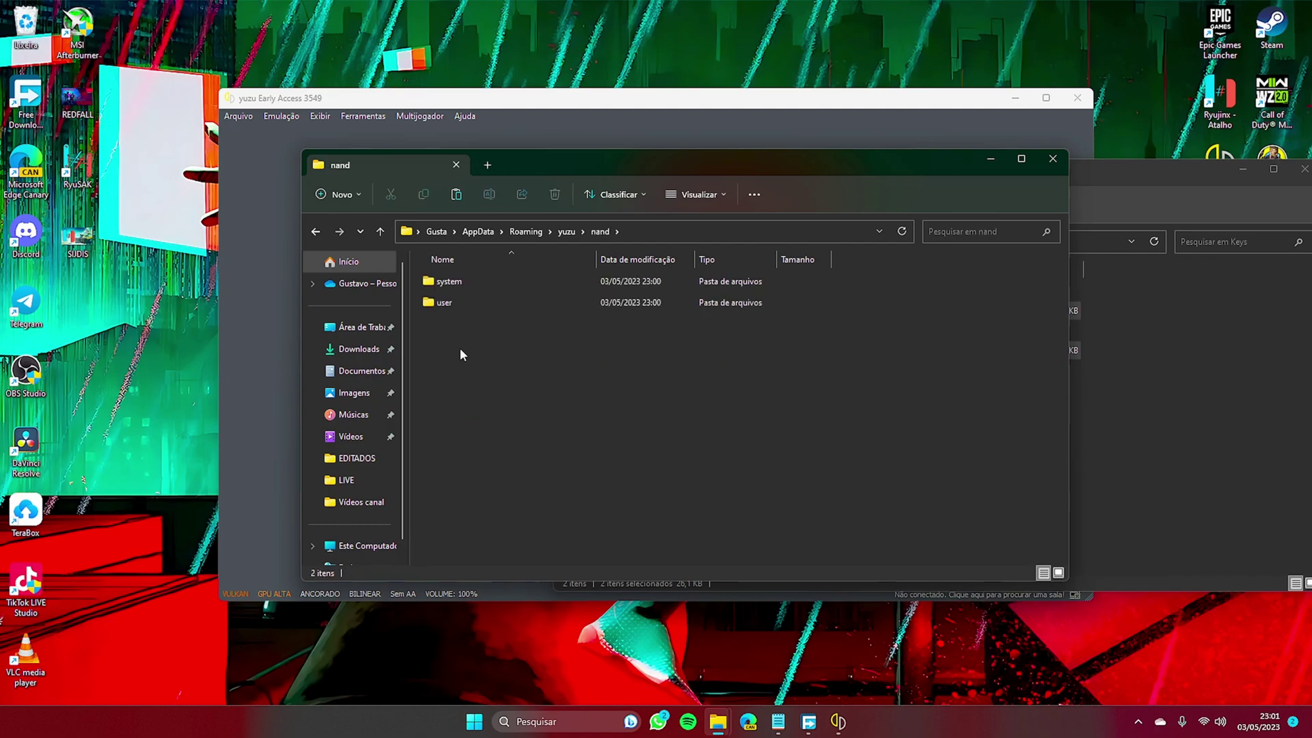
{"action": "double_click", "coordinate": [457, 283]}
{"action": "double_click", "coordinate": [467, 282]}
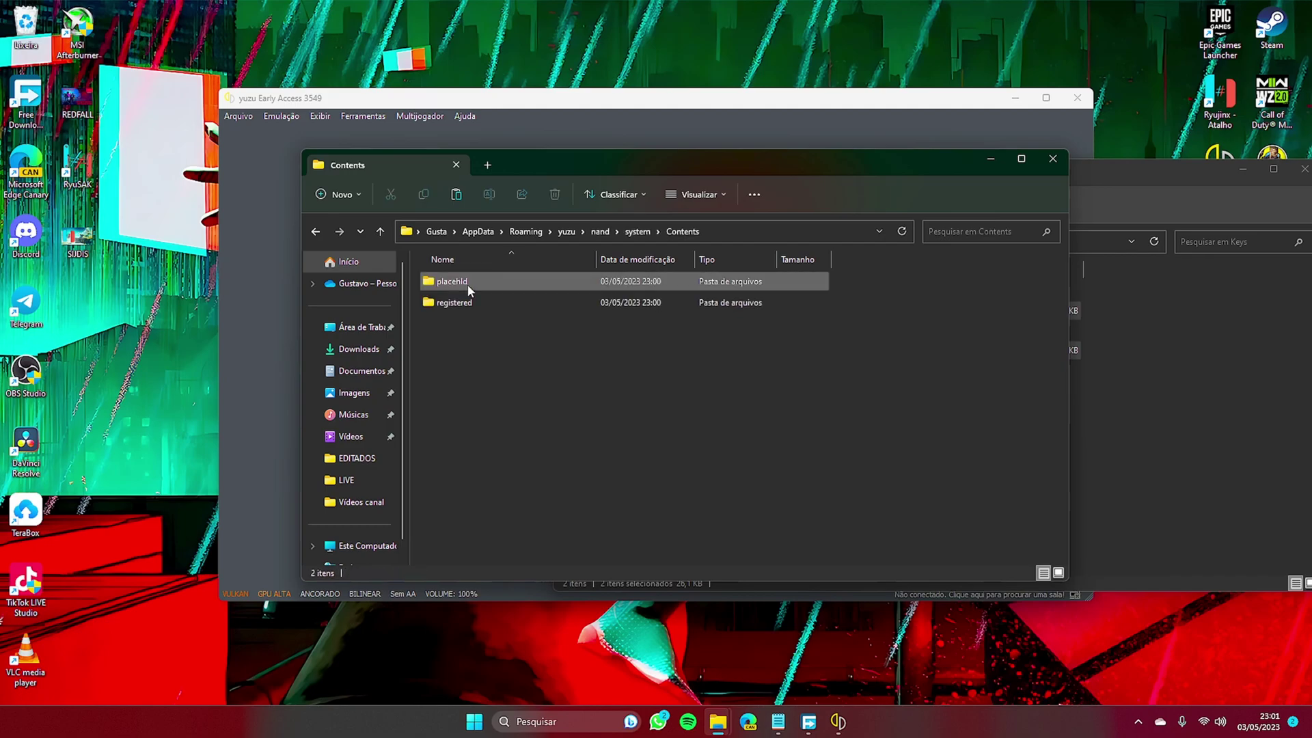
{"action": "double_click", "coordinate": [479, 303]}
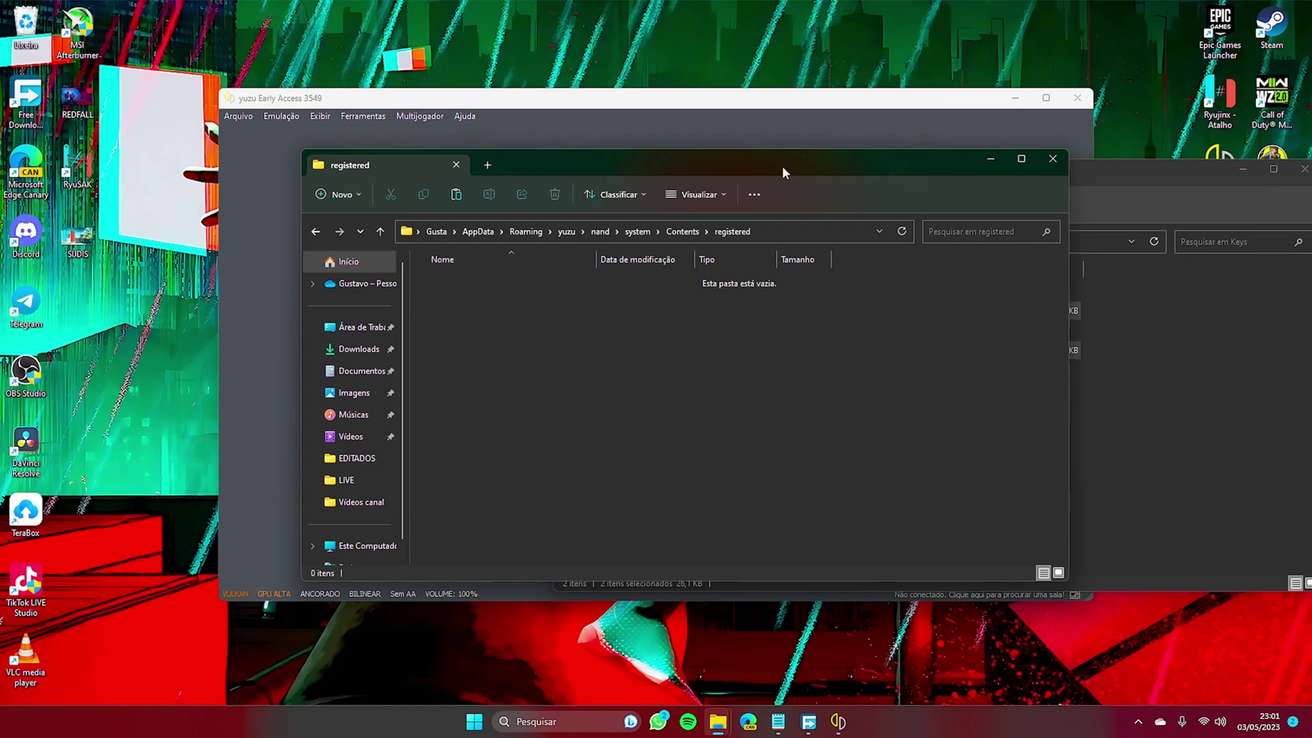
{"action": "left_click_drag", "start_coordinate": [787, 167], "coordinate": [544, 153]}
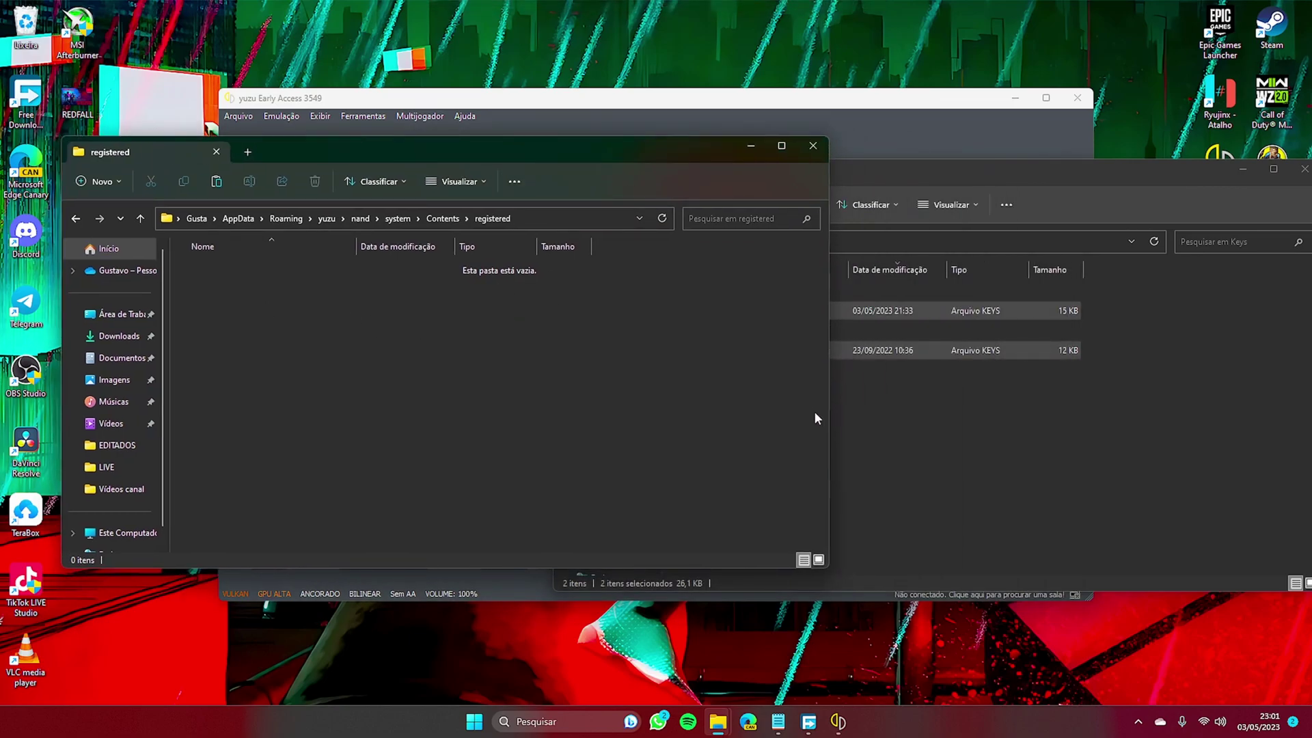
Copy all files of the Firmware 16.0.2 folder in Downloads into yuzu's registered folder.
{"action": "left_click", "coordinate": [924, 451]}
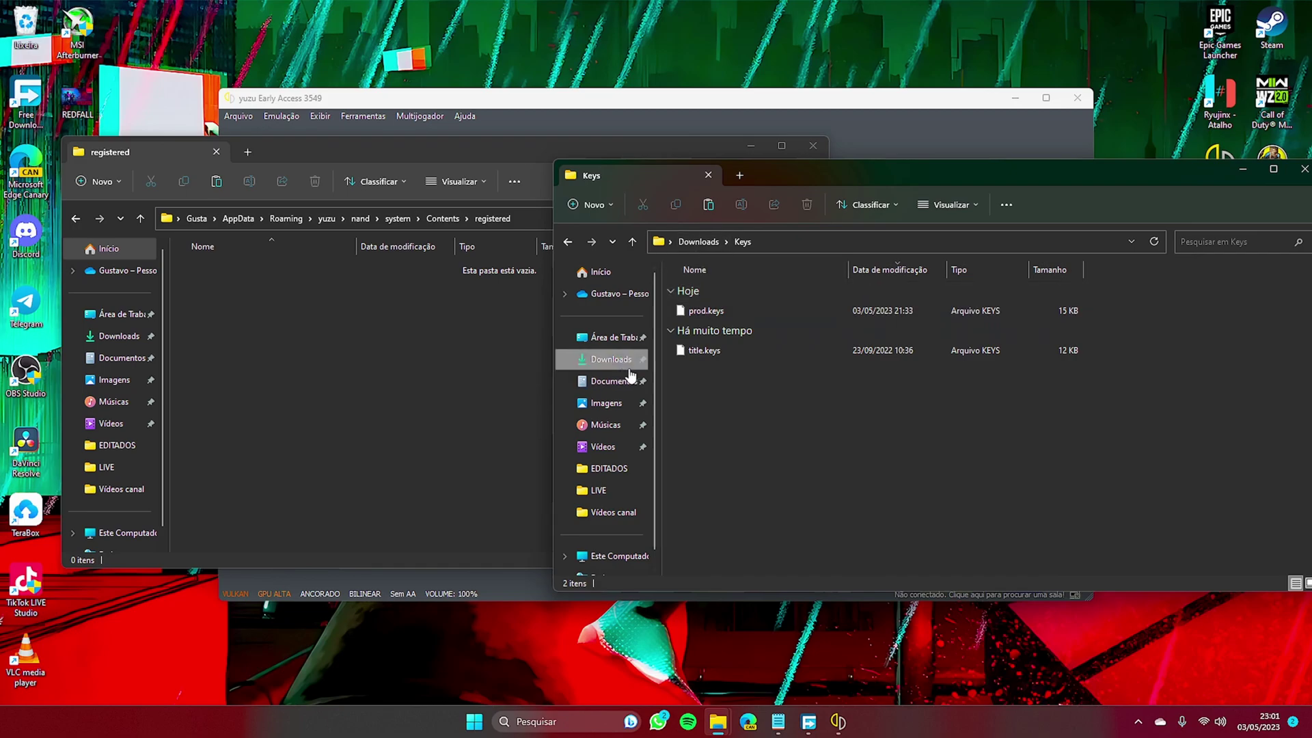
{"action": "left_click", "coordinate": [613, 360]}
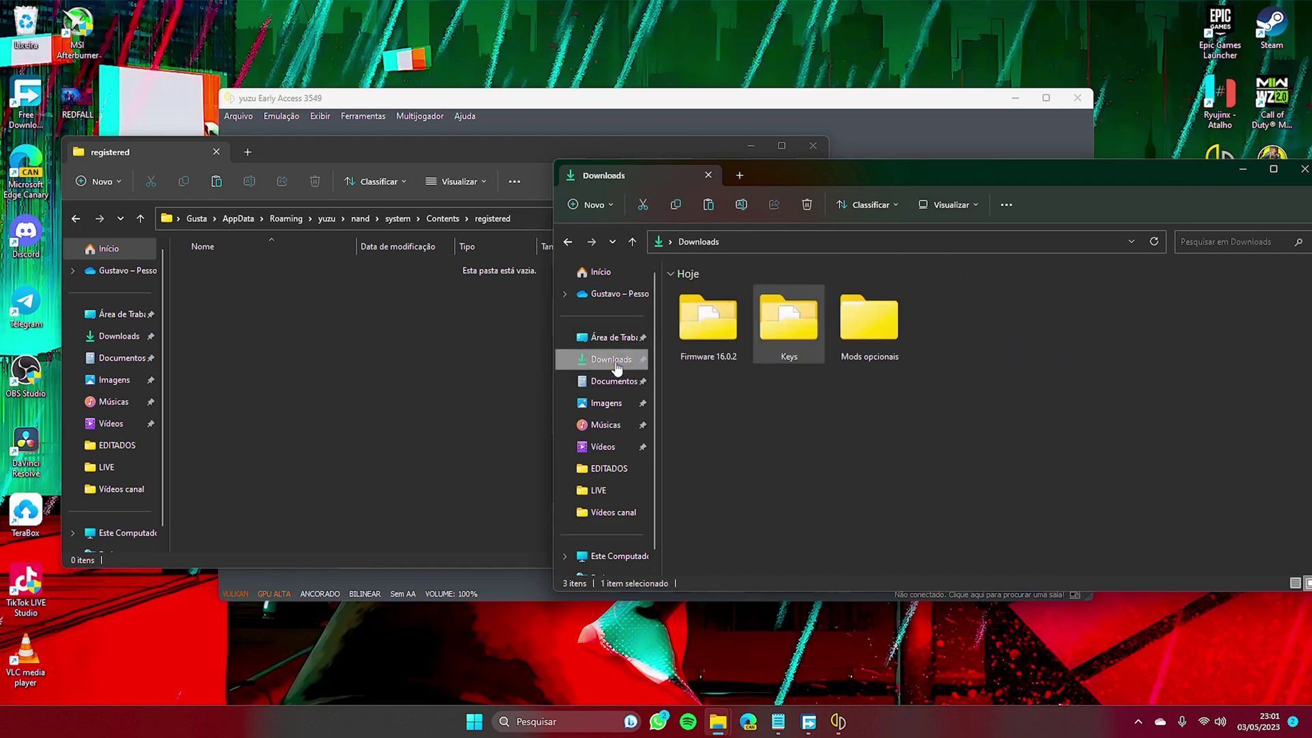
{"action": "double_click", "coordinate": [713, 352]}
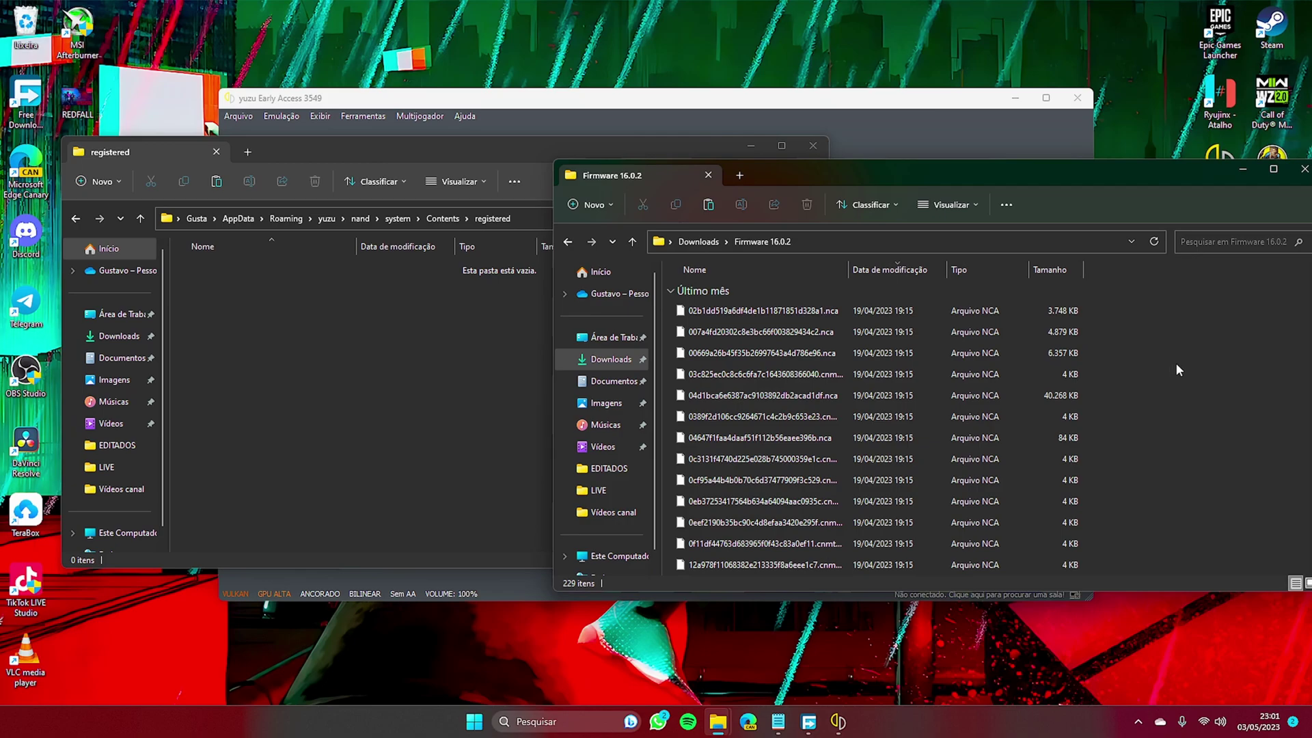
{"action": "key", "text": "ctrl+a"}
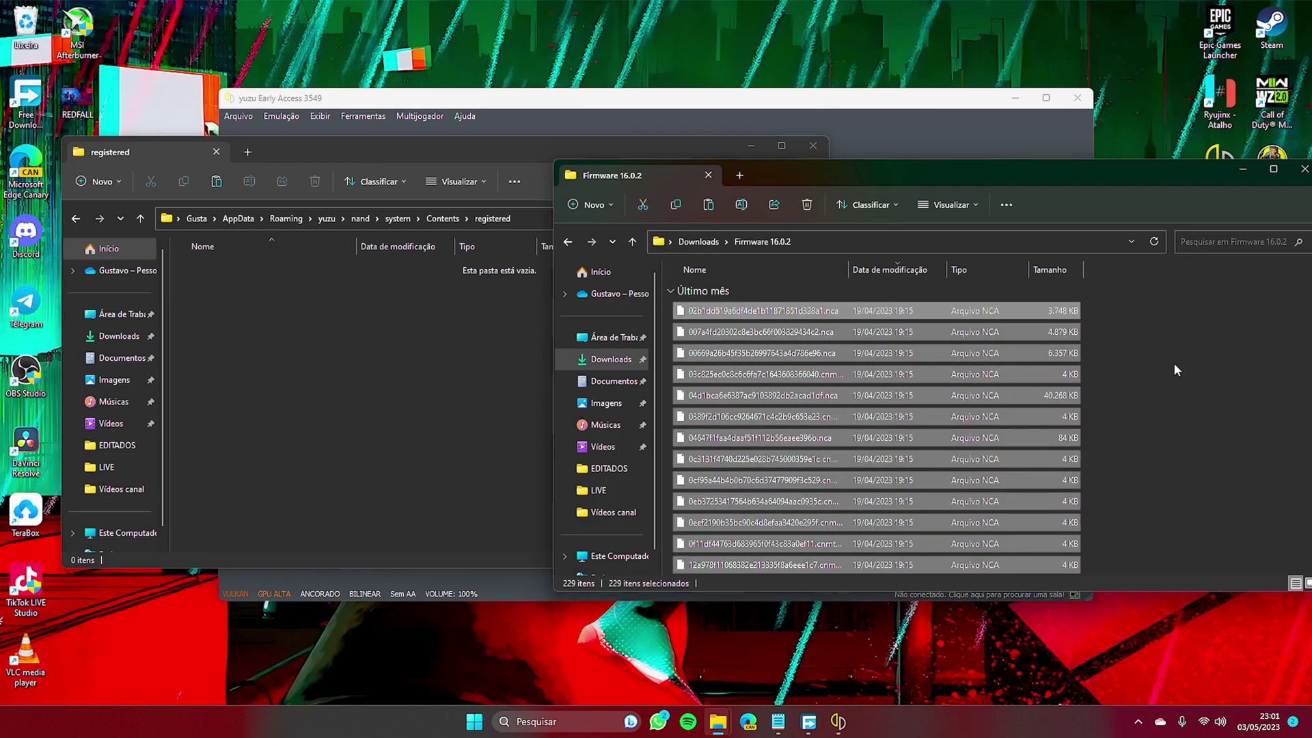
{"action": "right_click", "coordinate": [773, 364]}
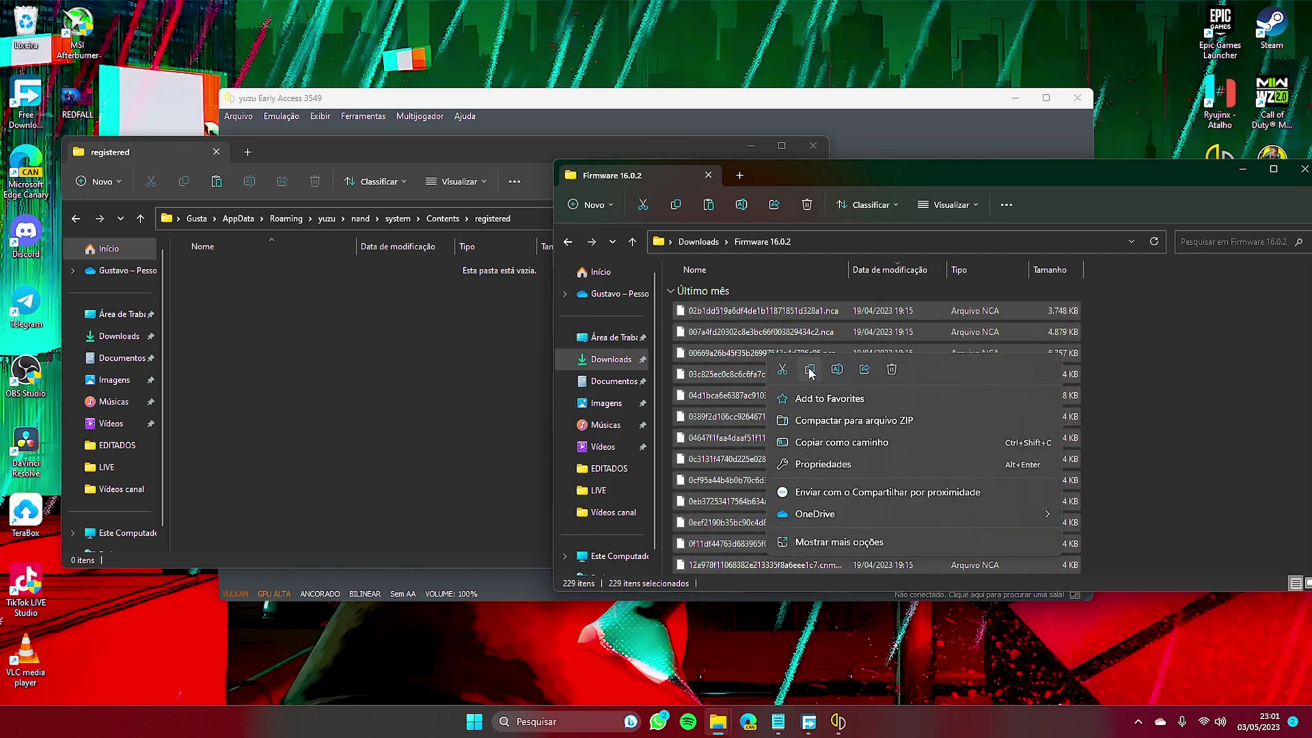
{"action": "left_click", "coordinate": [810, 370]}
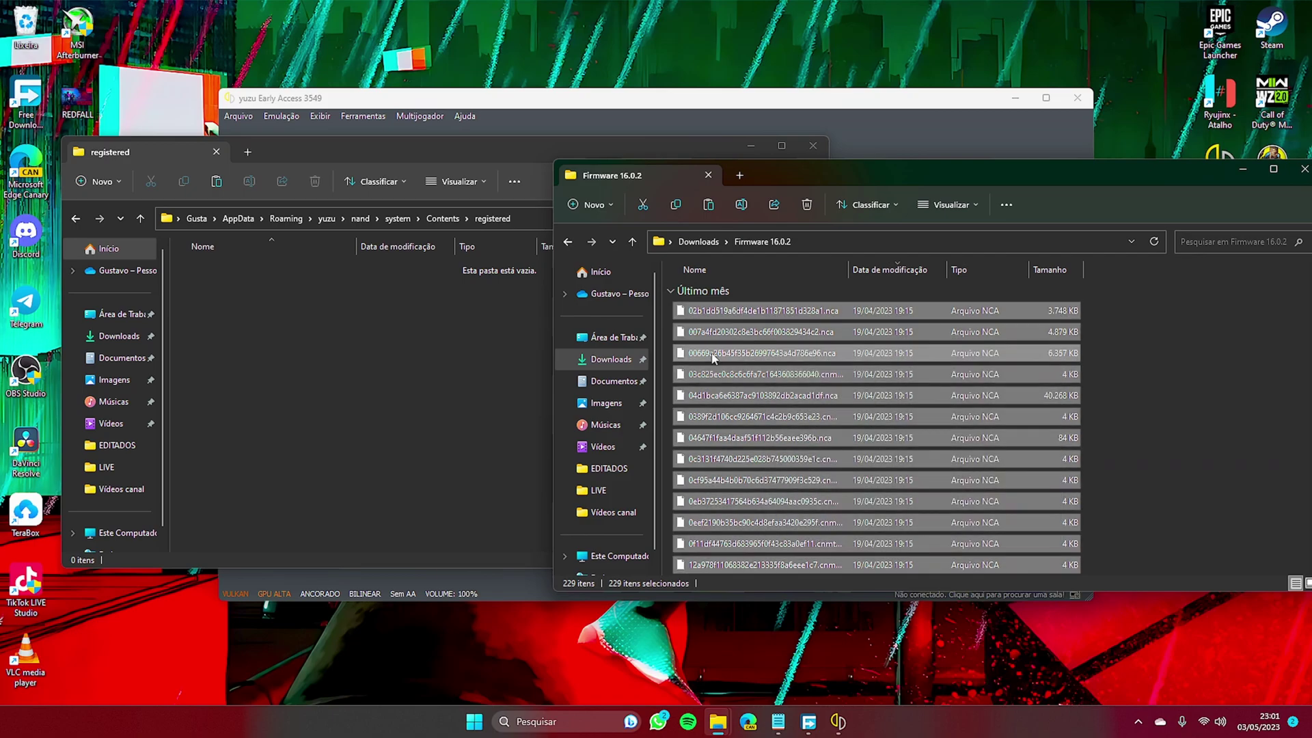
{"action": "left_click", "coordinate": [387, 337]}
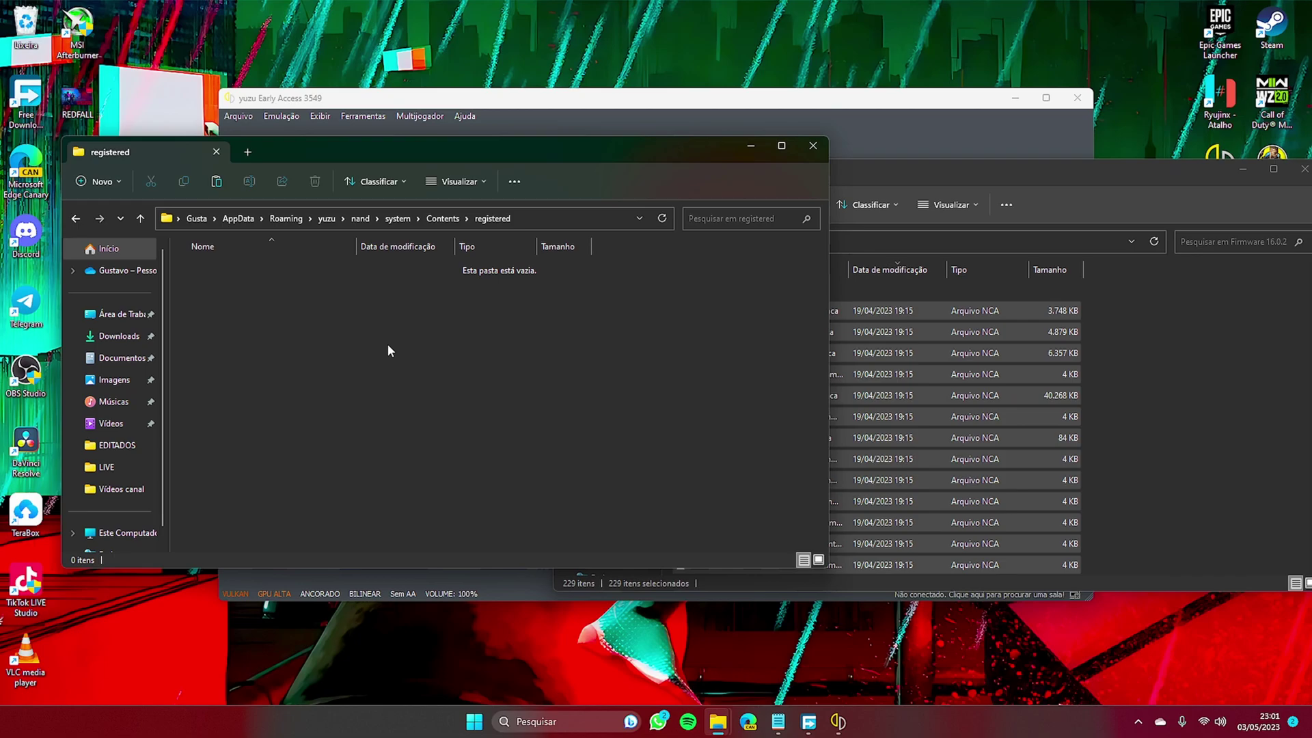
{"action": "right_click", "coordinate": [387, 343]}
{"action": "left_click", "coordinate": [401, 359]}
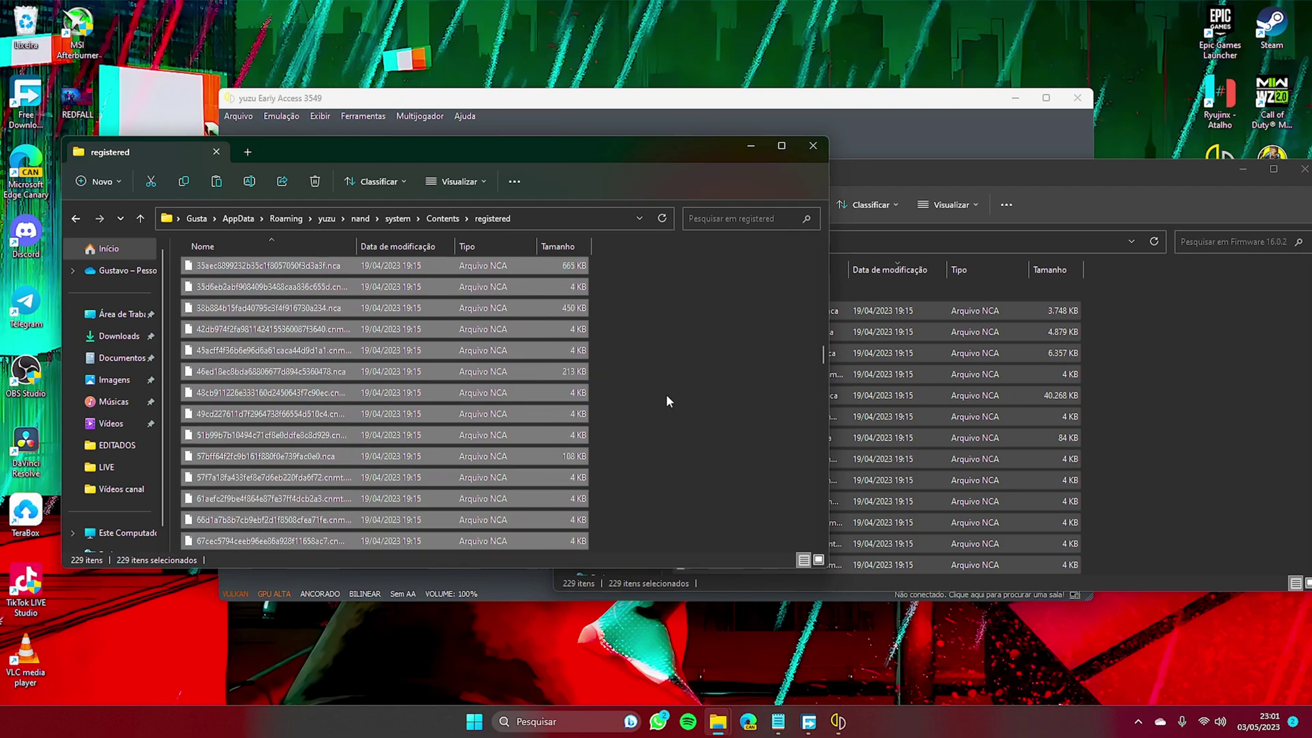
{"action": "scroll", "coordinate": [666, 401], "scroll_direction": "up", "scroll_amount": 15}
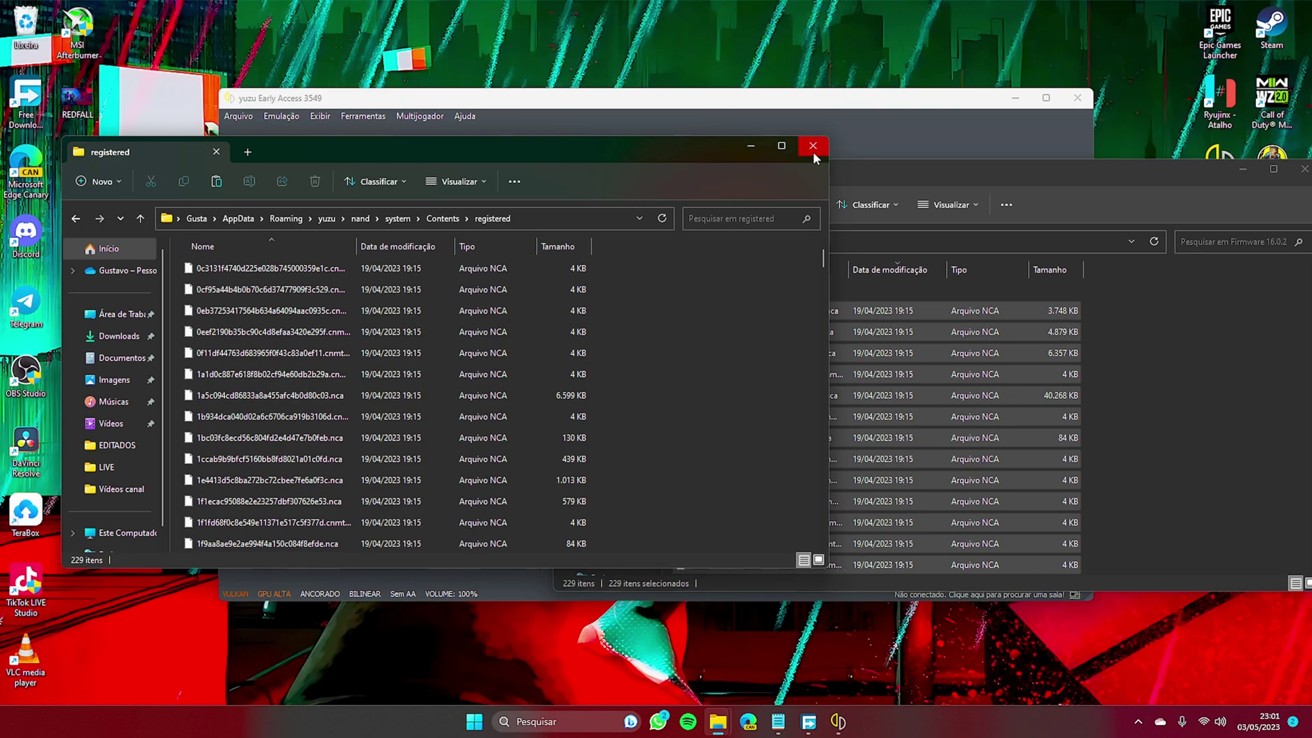
Close both File Explorer windows and restart yuzu from its desktop shortcut.
{"action": "left_click", "coordinate": [813, 145]}
{"action": "left_click", "coordinate": [1032, 156]}
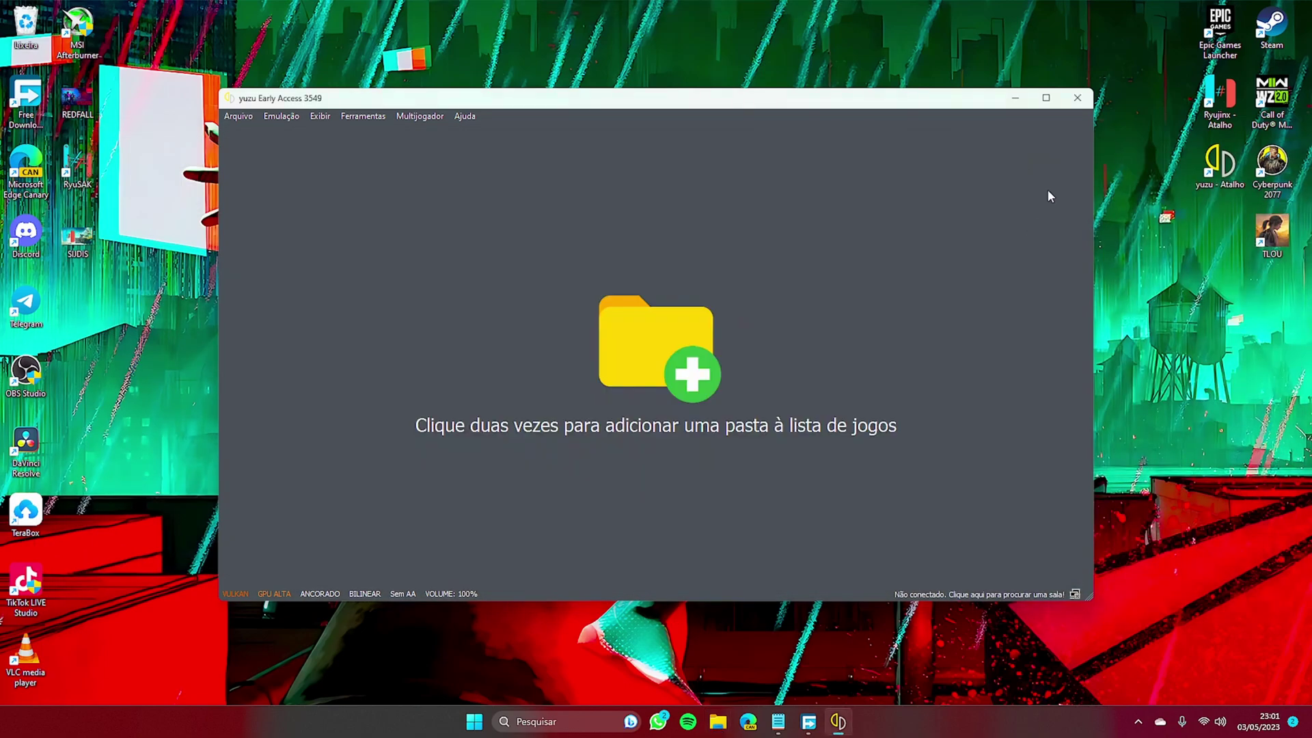
{"action": "left_click", "coordinate": [1077, 101]}
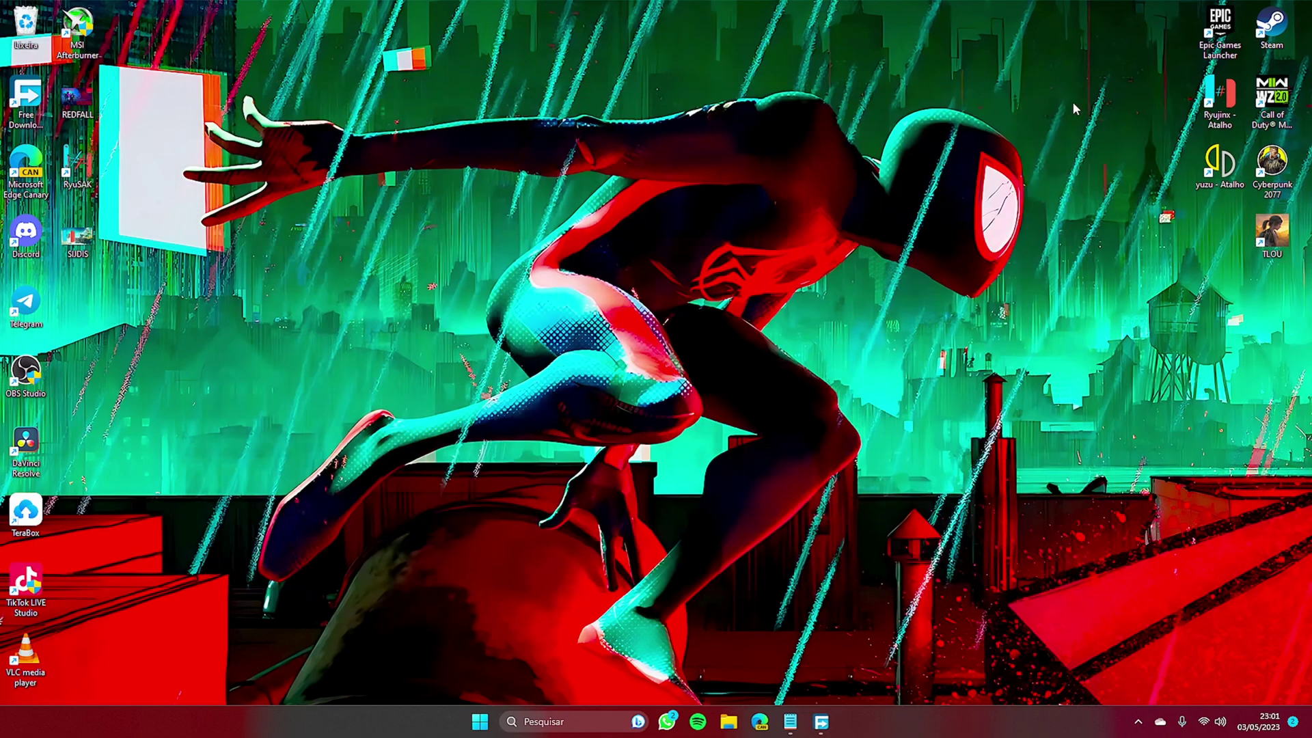
{"action": "double_click", "coordinate": [1217, 176]}
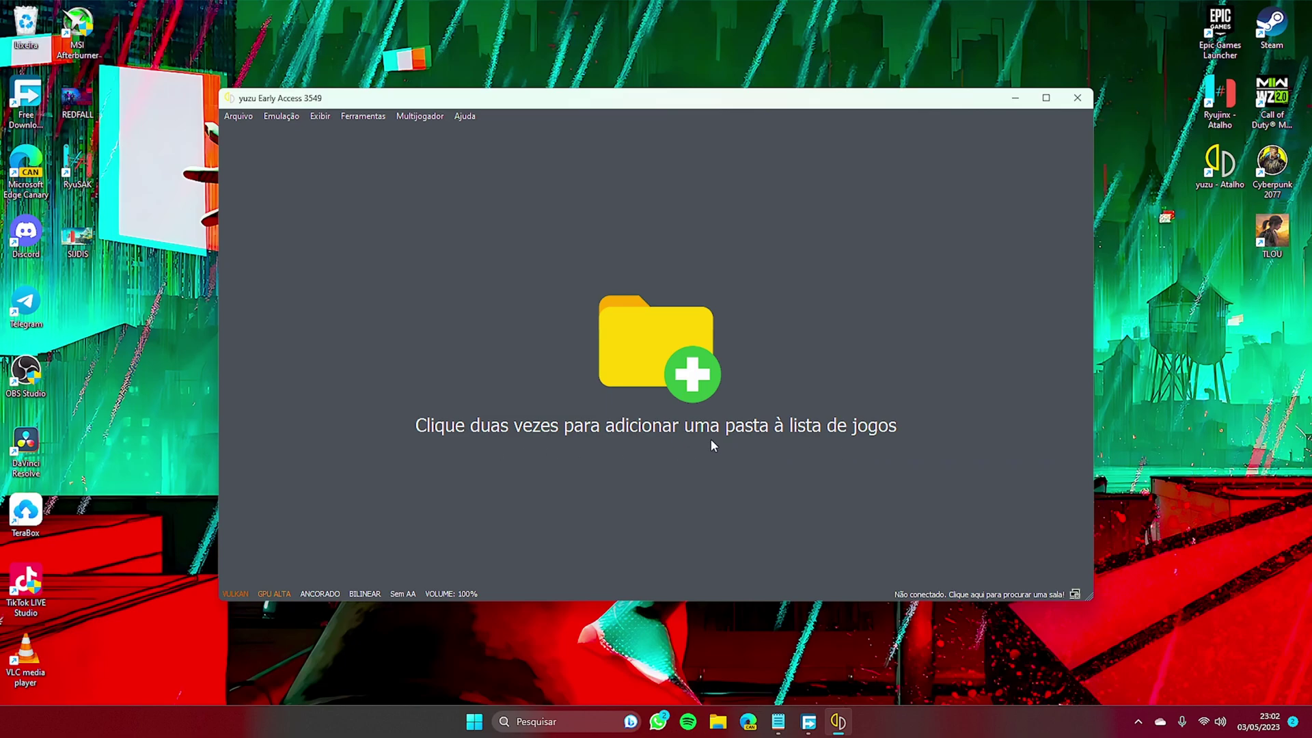
Add the Switch folder inside Games on drive E: to yuzu's game list.
{"action": "double_click", "coordinate": [637, 347]}
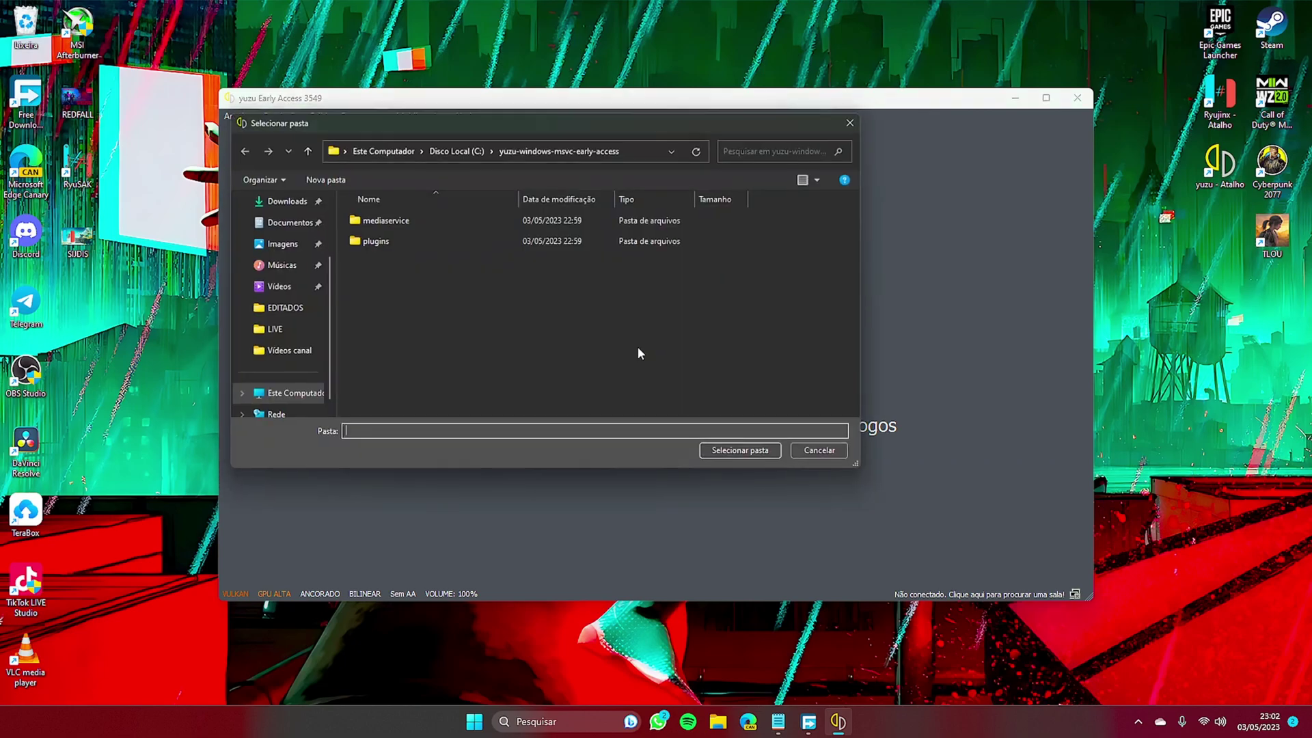
{"action": "left_click_drag", "start_coordinate": [486, 120], "coordinate": [593, 137]}
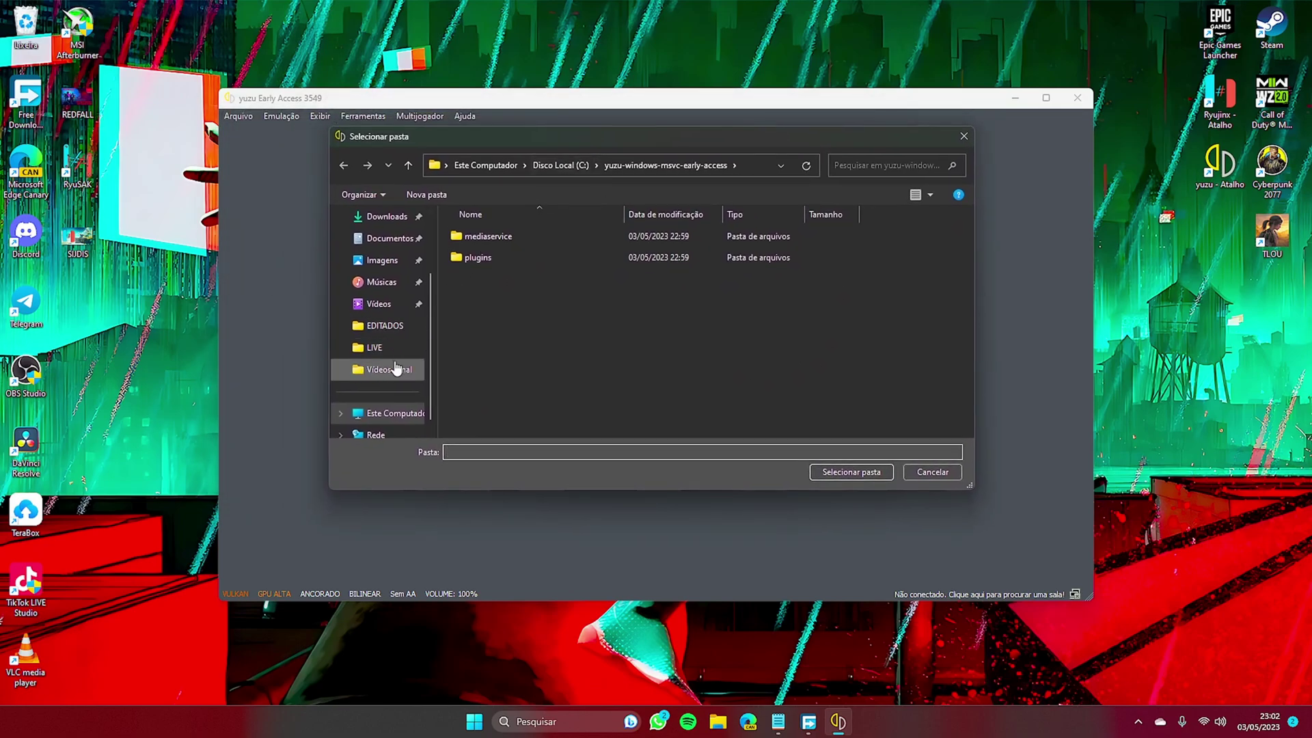
{"action": "scroll", "coordinate": [400, 393], "scroll_direction": "down", "scroll_amount": 1}
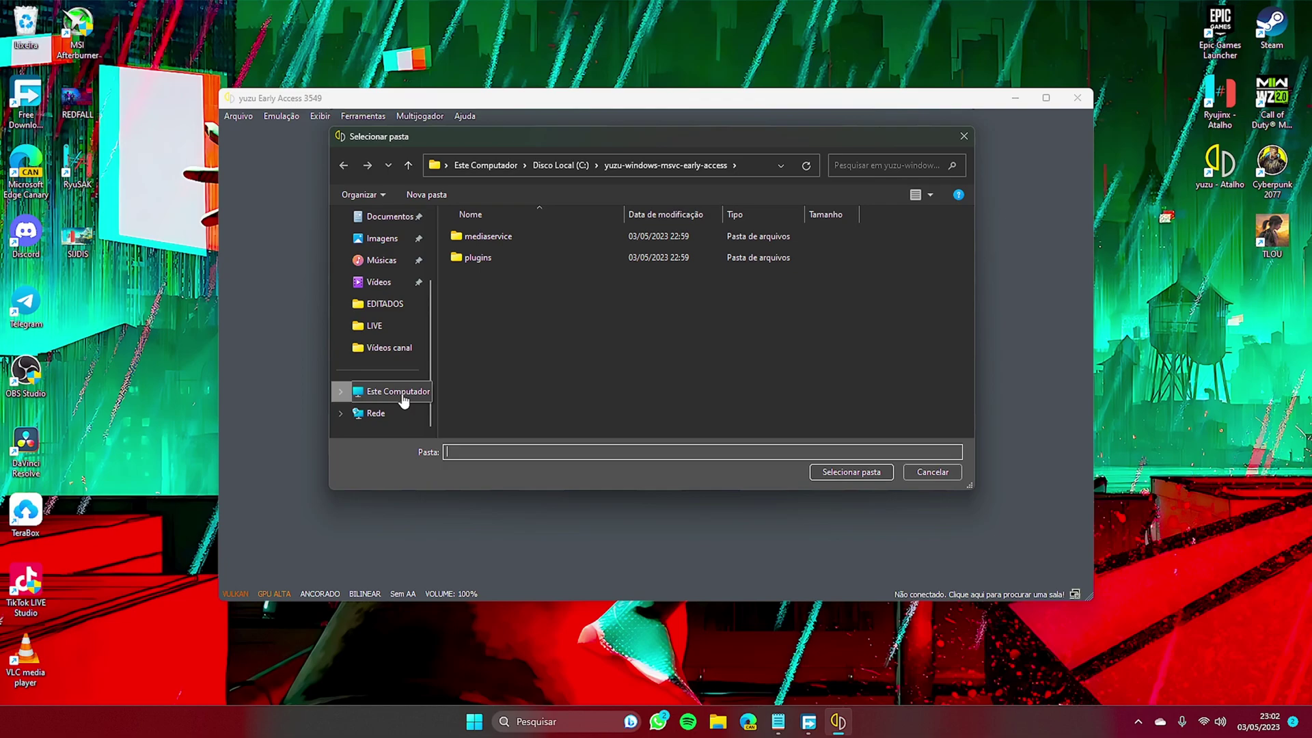
{"action": "left_click", "coordinate": [404, 397]}
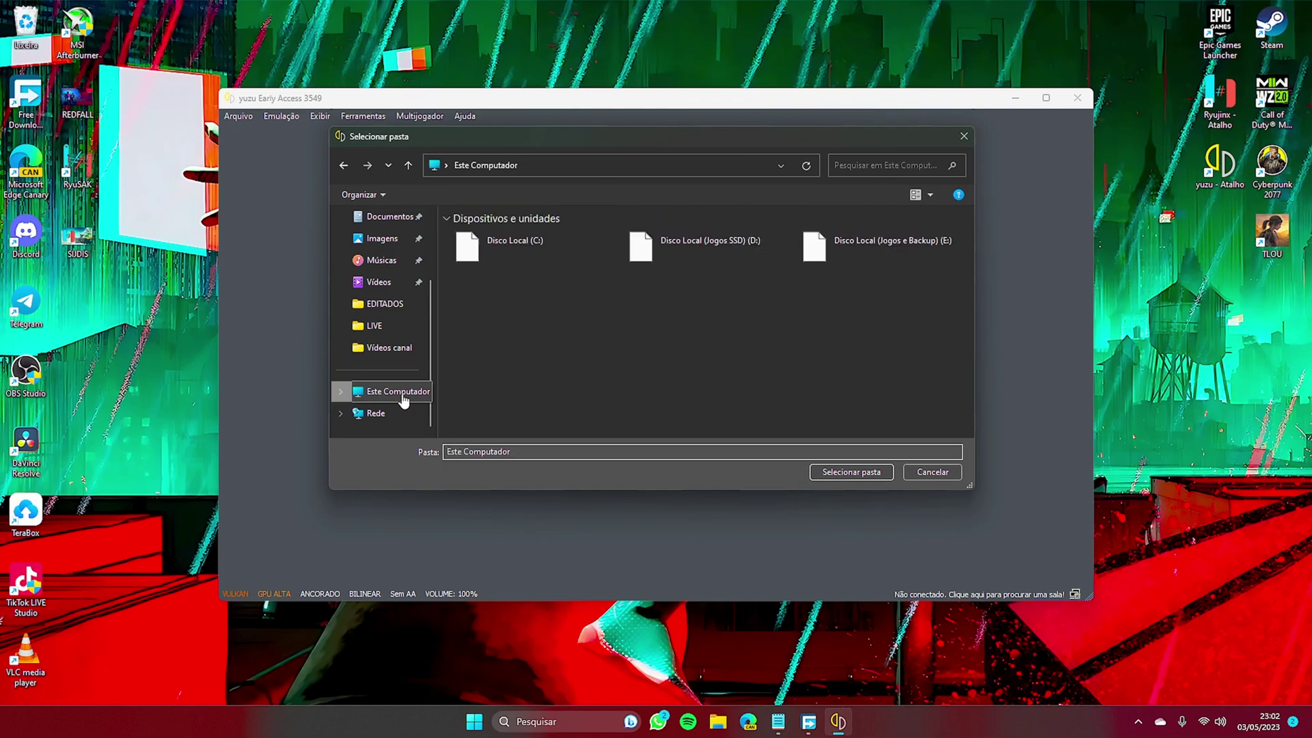
{"action": "double_click", "coordinate": [860, 260]}
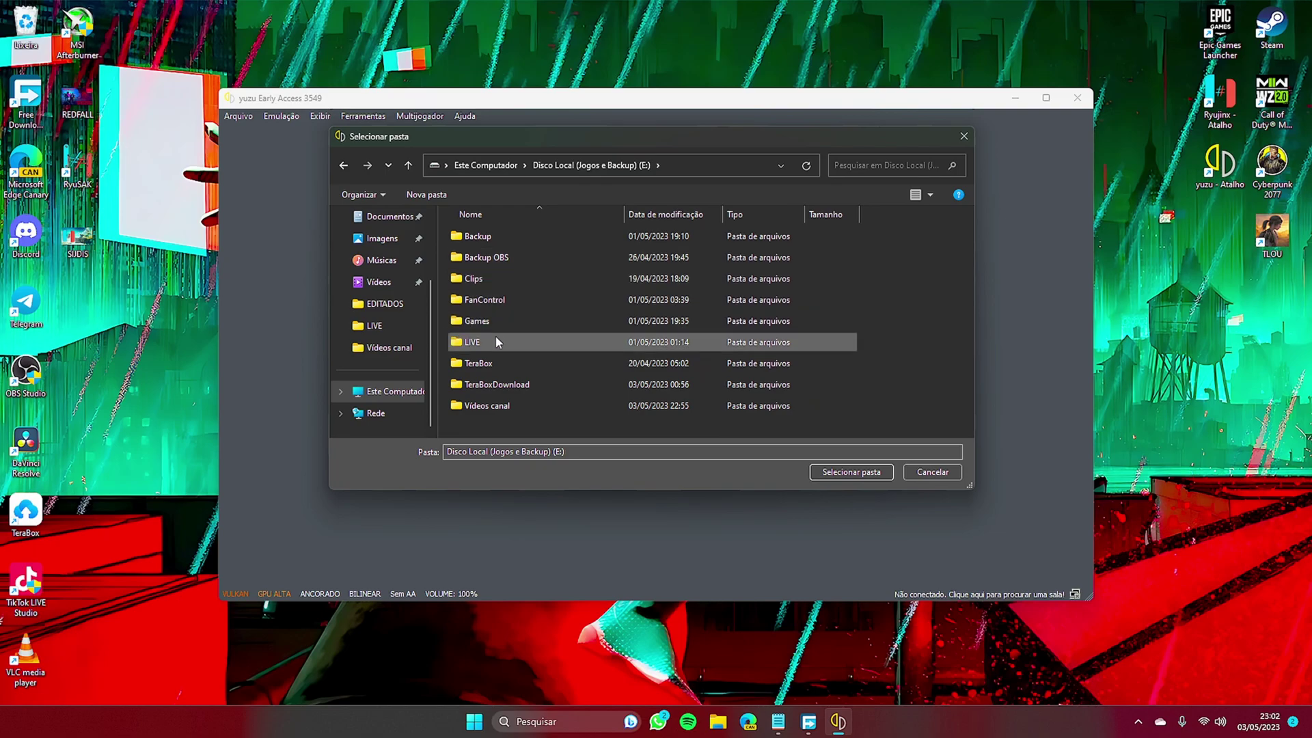
{"action": "double_click", "coordinate": [486, 321]}
{"action": "double_click", "coordinate": [487, 259]}
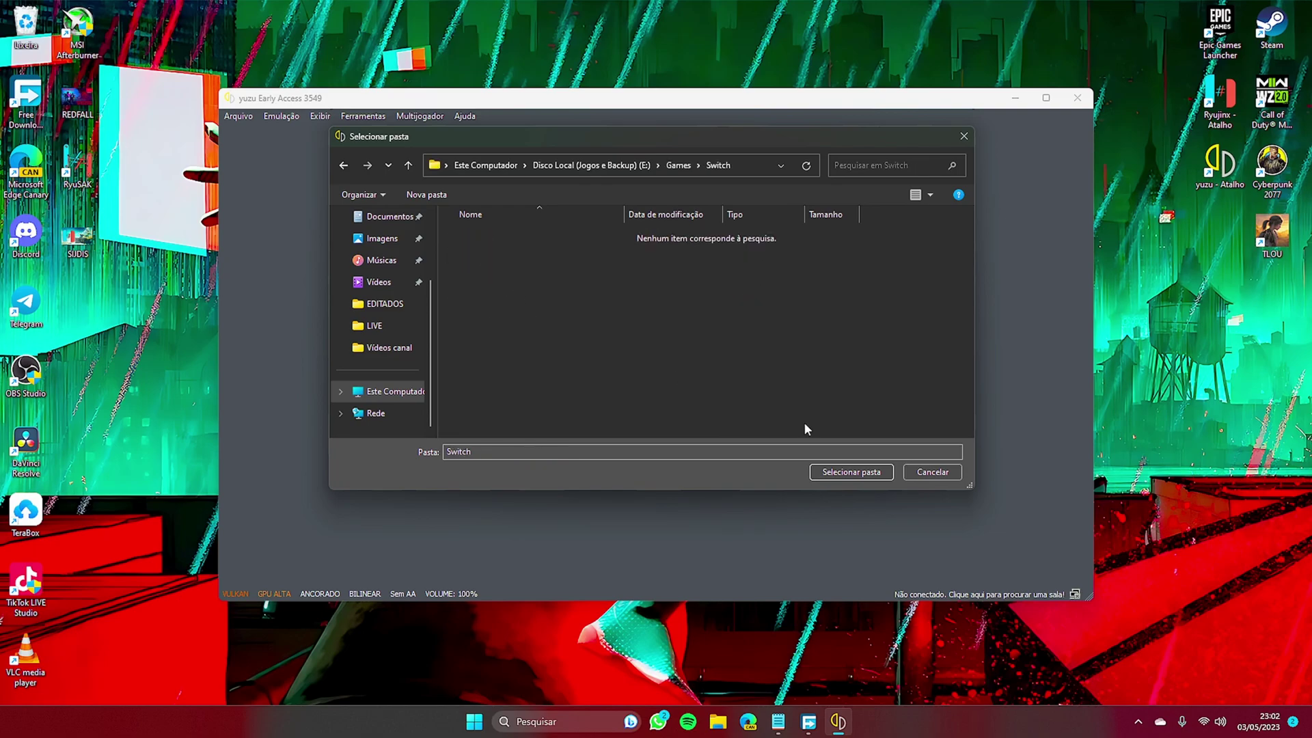
{"action": "left_click", "coordinate": [854, 471]}
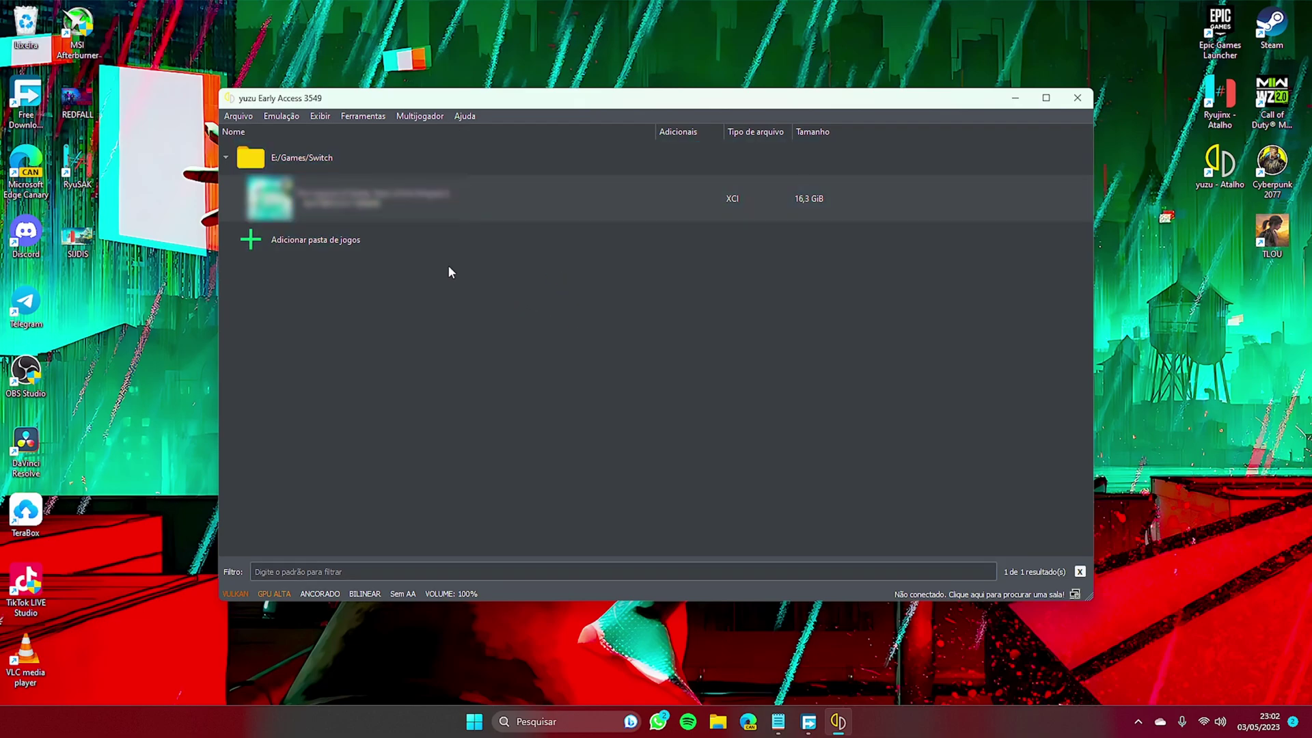
In yuzu's system settings, set the language to Português and keep the region on EUA.
{"action": "left_click", "coordinate": [298, 120]}
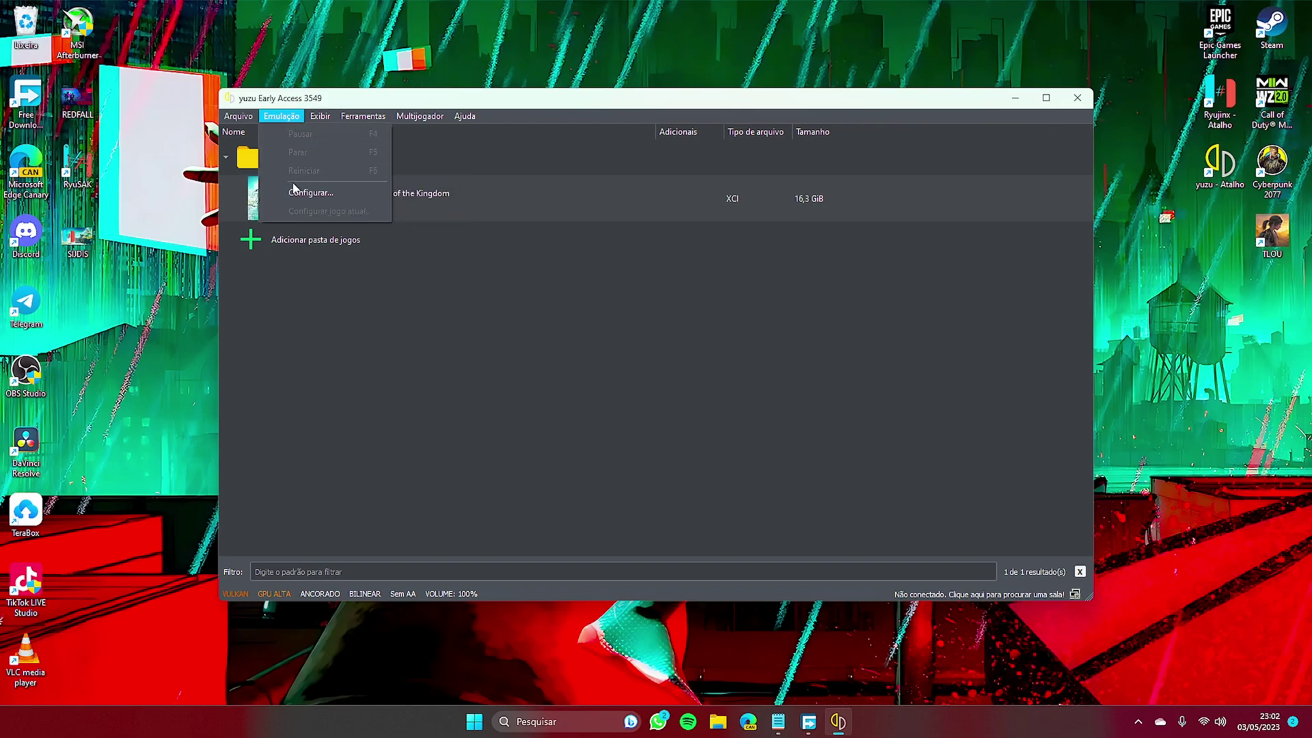
{"action": "left_click", "coordinate": [298, 190]}
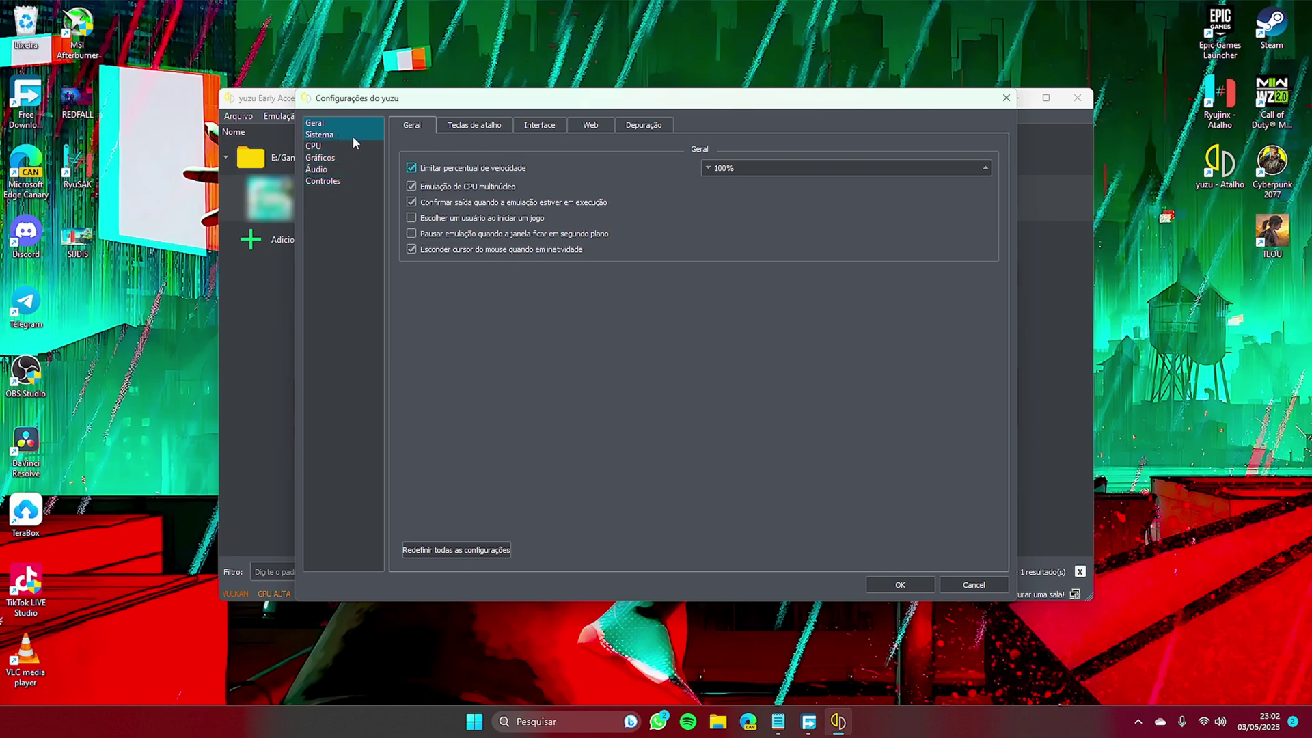
{"action": "left_click", "coordinate": [353, 137]}
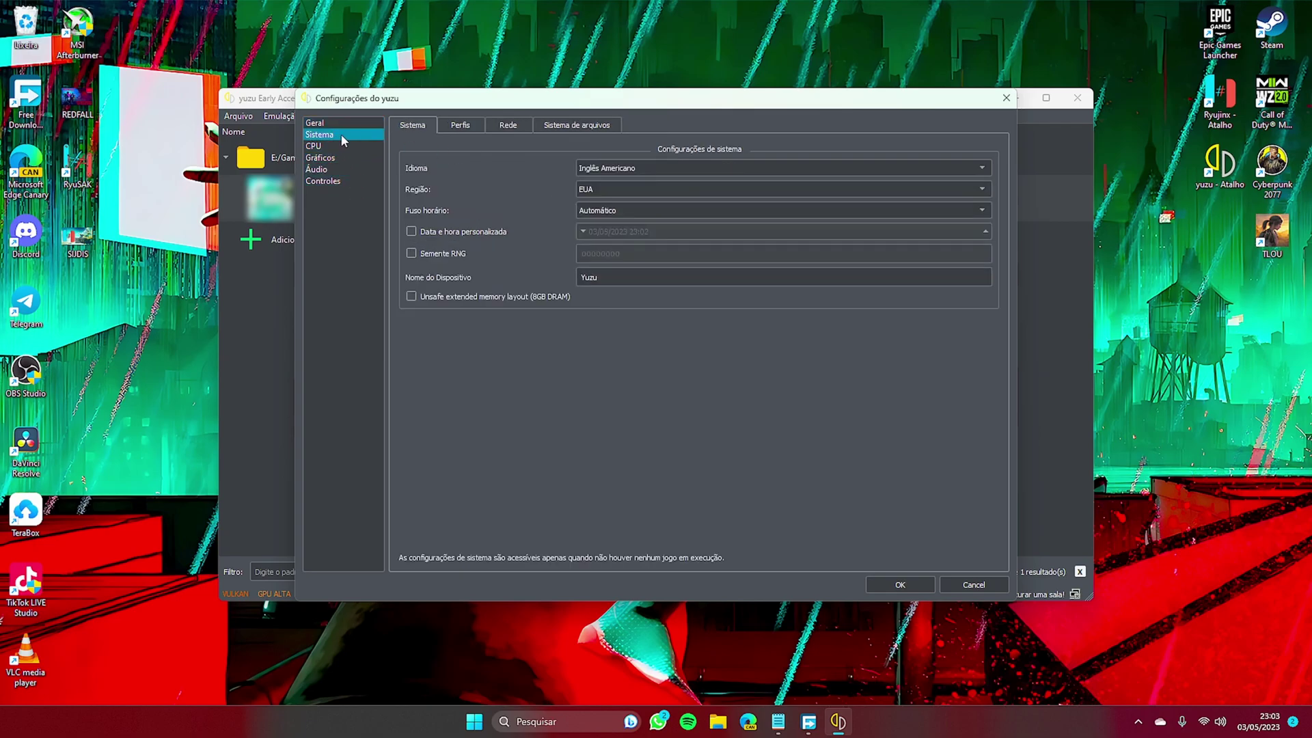
{"action": "left_click", "coordinate": [649, 171]}
{"action": "scroll", "coordinate": [639, 233], "scroll_direction": "down", "scroll_amount": 3}
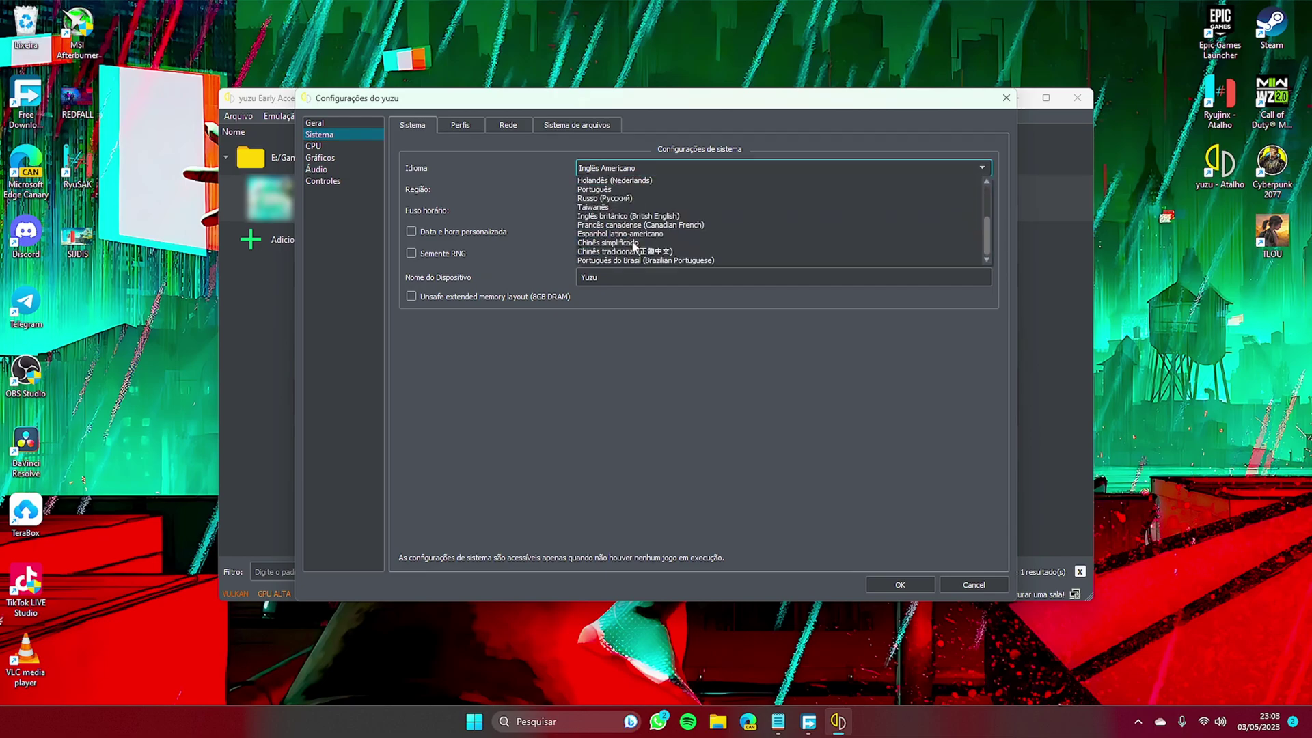
{"action": "left_click", "coordinate": [617, 190]}
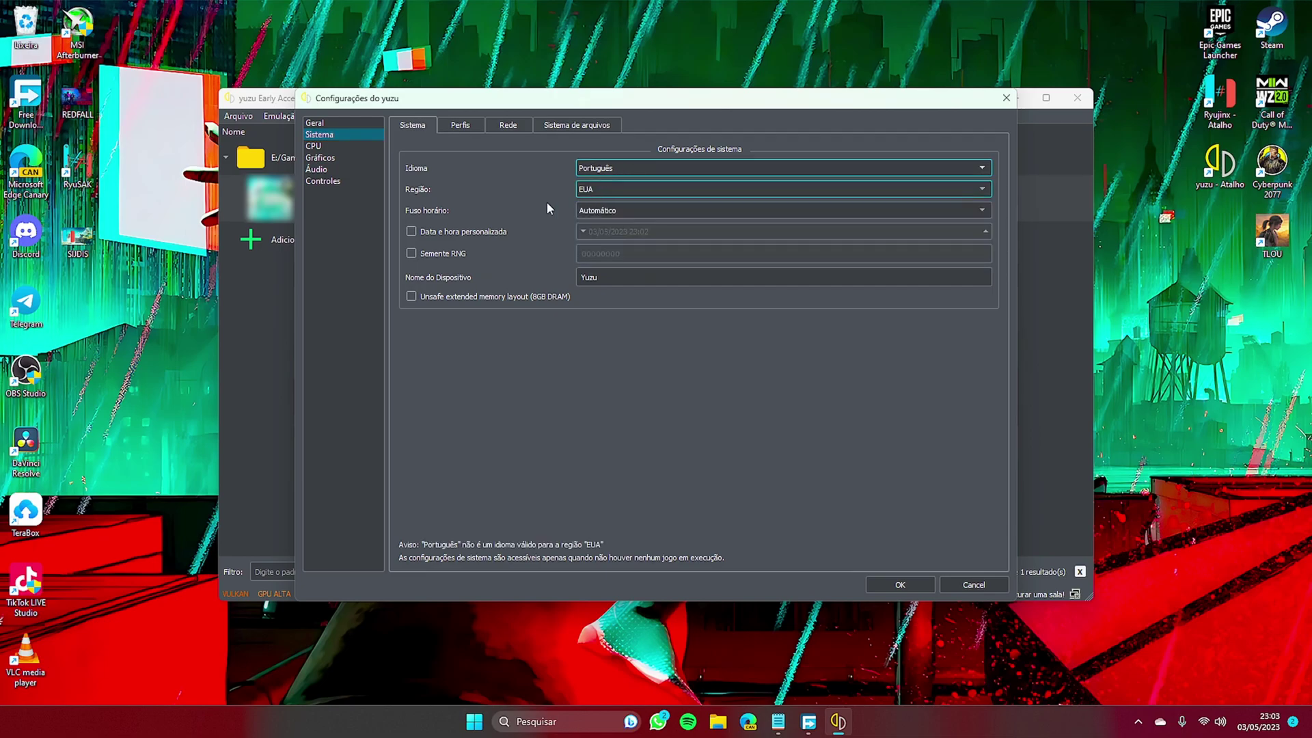
{"action": "left_click", "coordinate": [597, 189]}
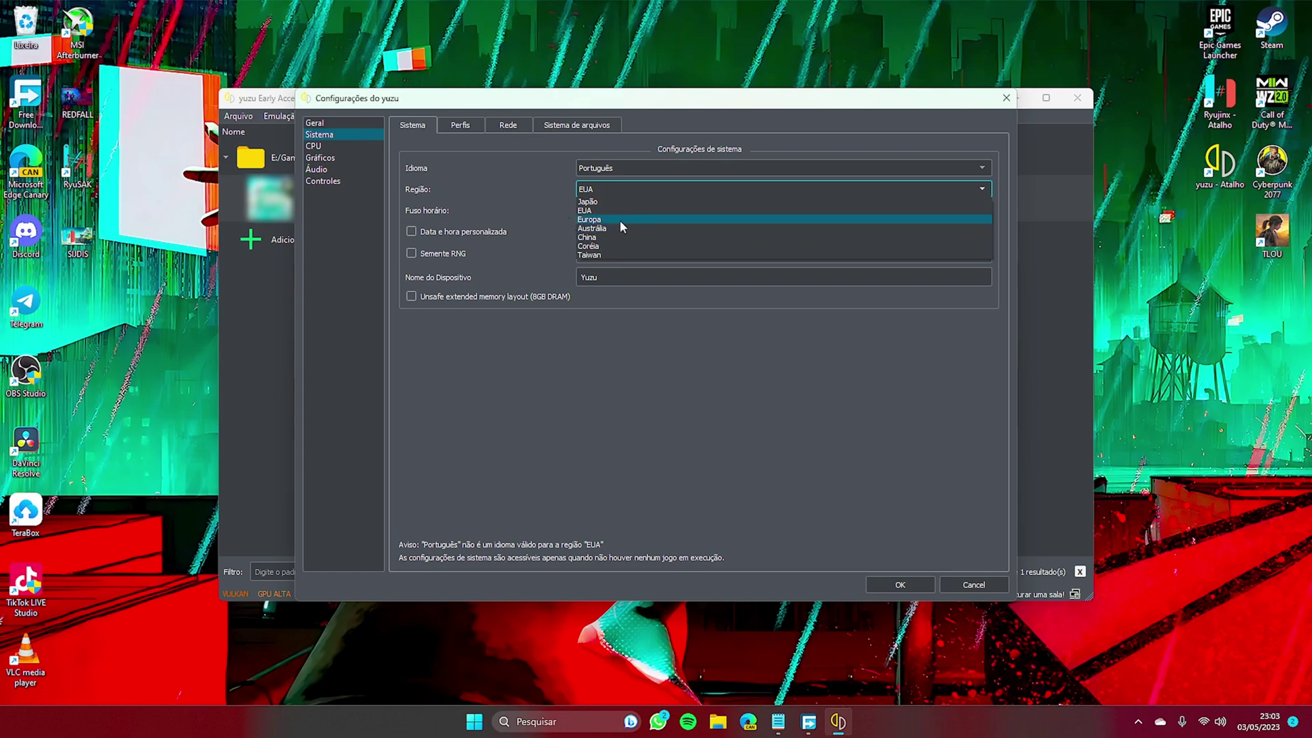
{"action": "left_click", "coordinate": [520, 201]}
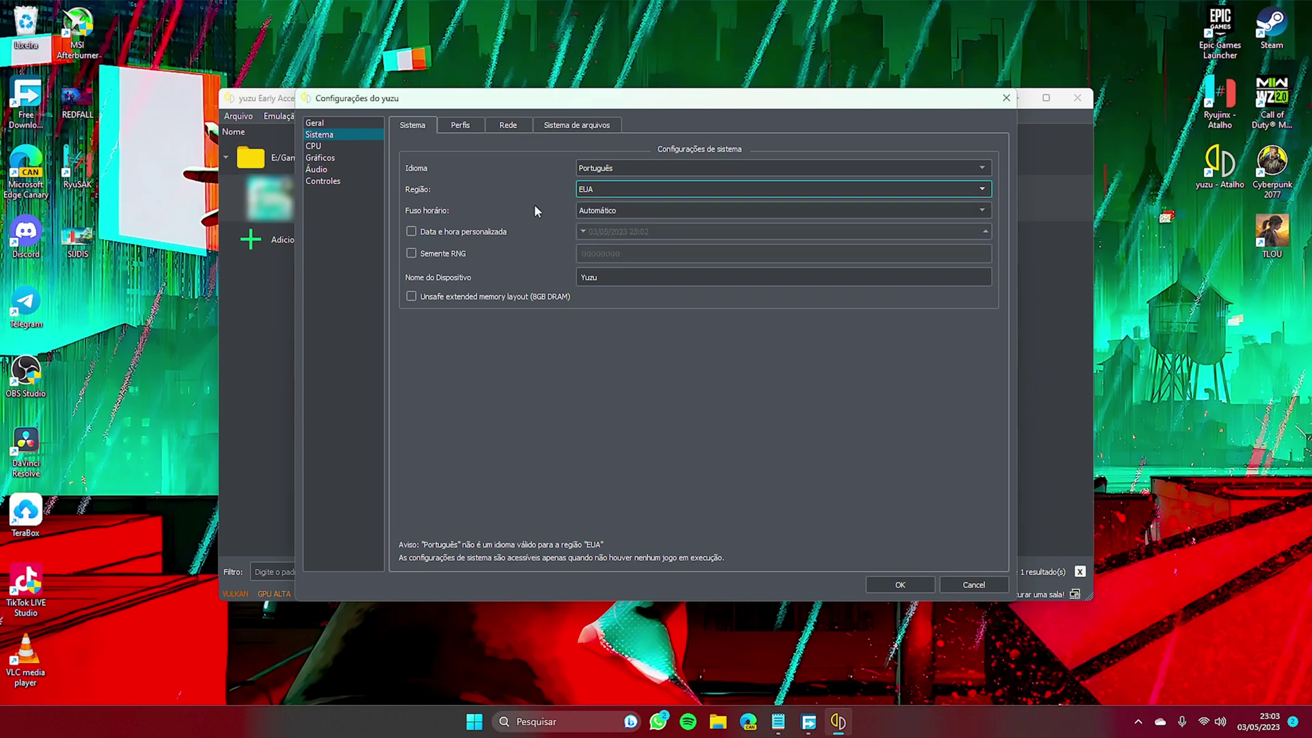
Choose Vulkan as the API in yuzu's graphics settings.
{"action": "left_click", "coordinate": [331, 157]}
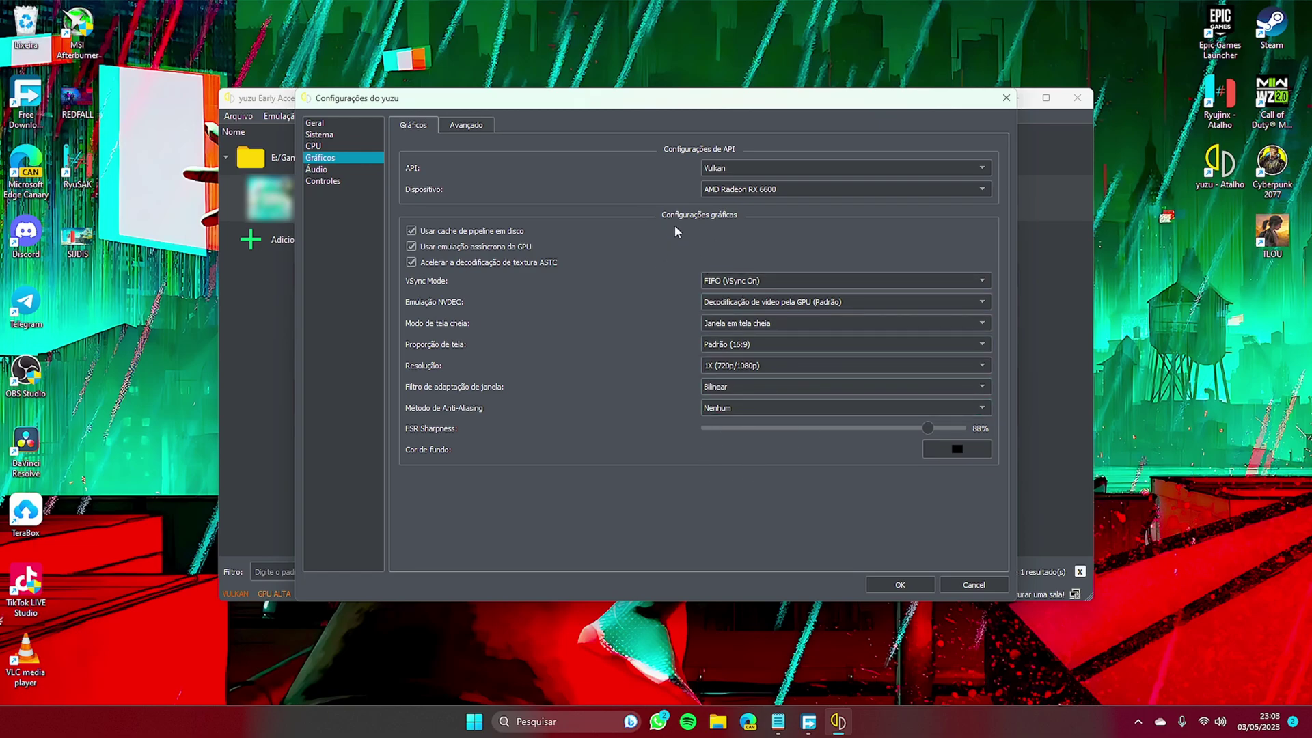
{"action": "left_click", "coordinate": [747, 170]}
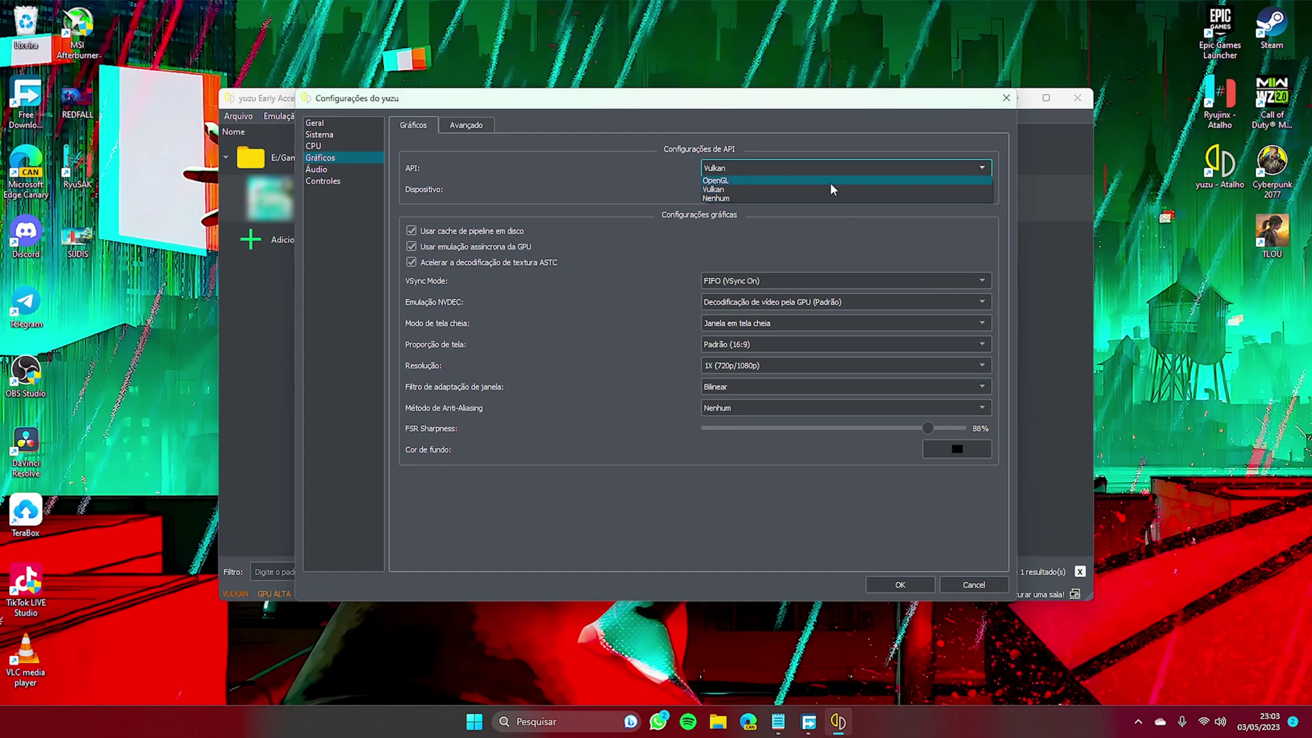
{"action": "left_click", "coordinate": [742, 189]}
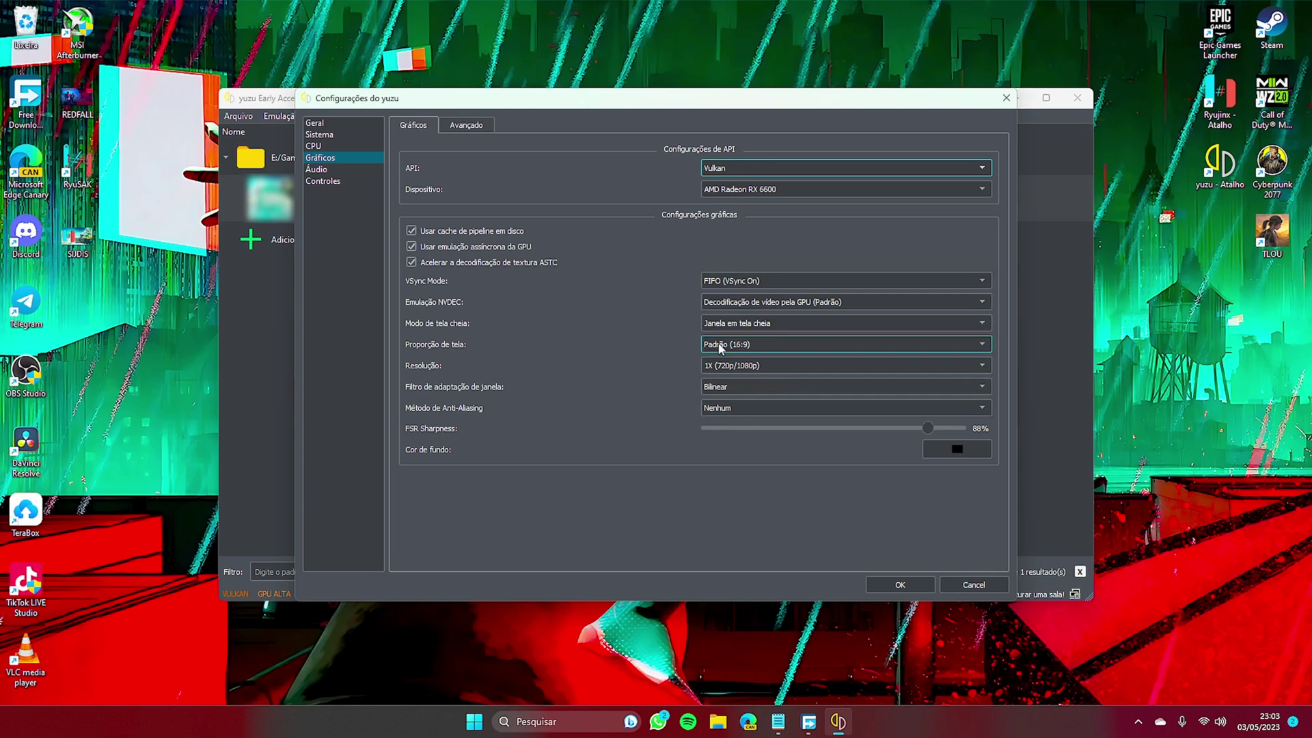
In the control settings, keep Pro Controller for player 1 and choose DualSense Controller 0 as the input device.
{"action": "left_click", "coordinate": [334, 182]}
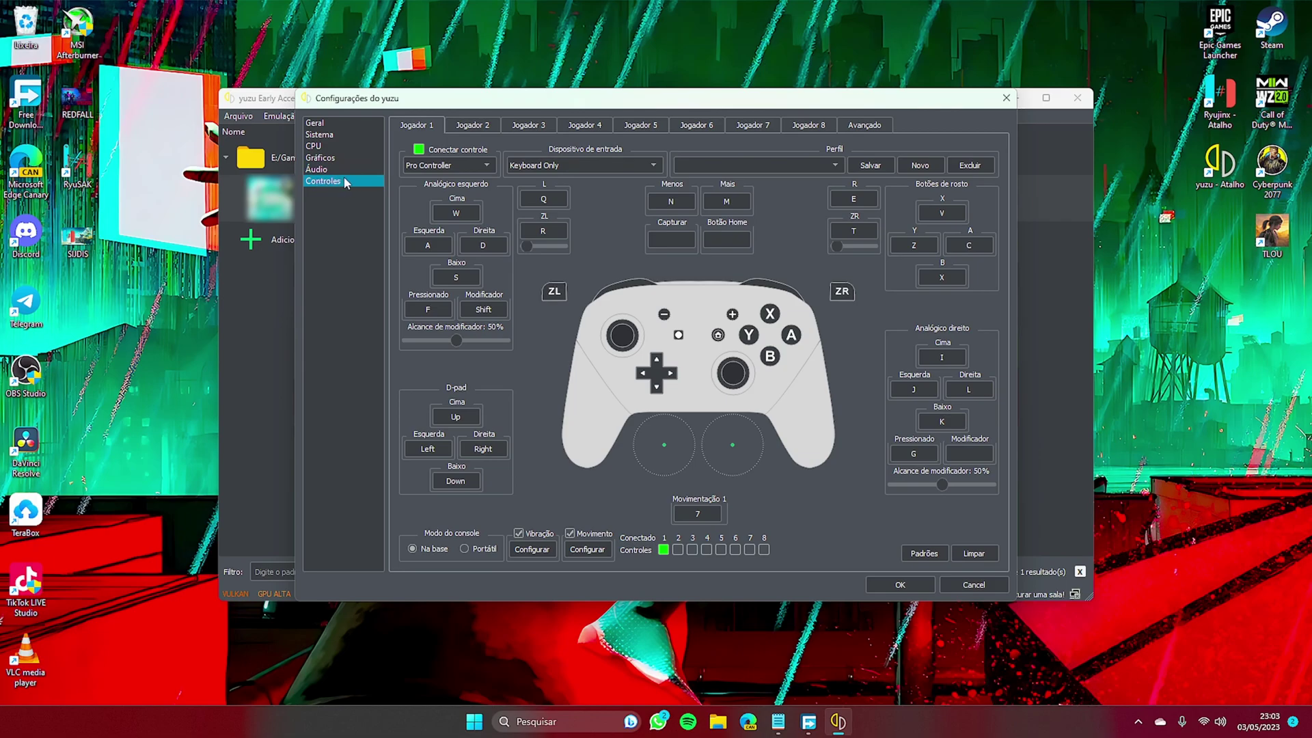
{"action": "left_click", "coordinate": [448, 166]}
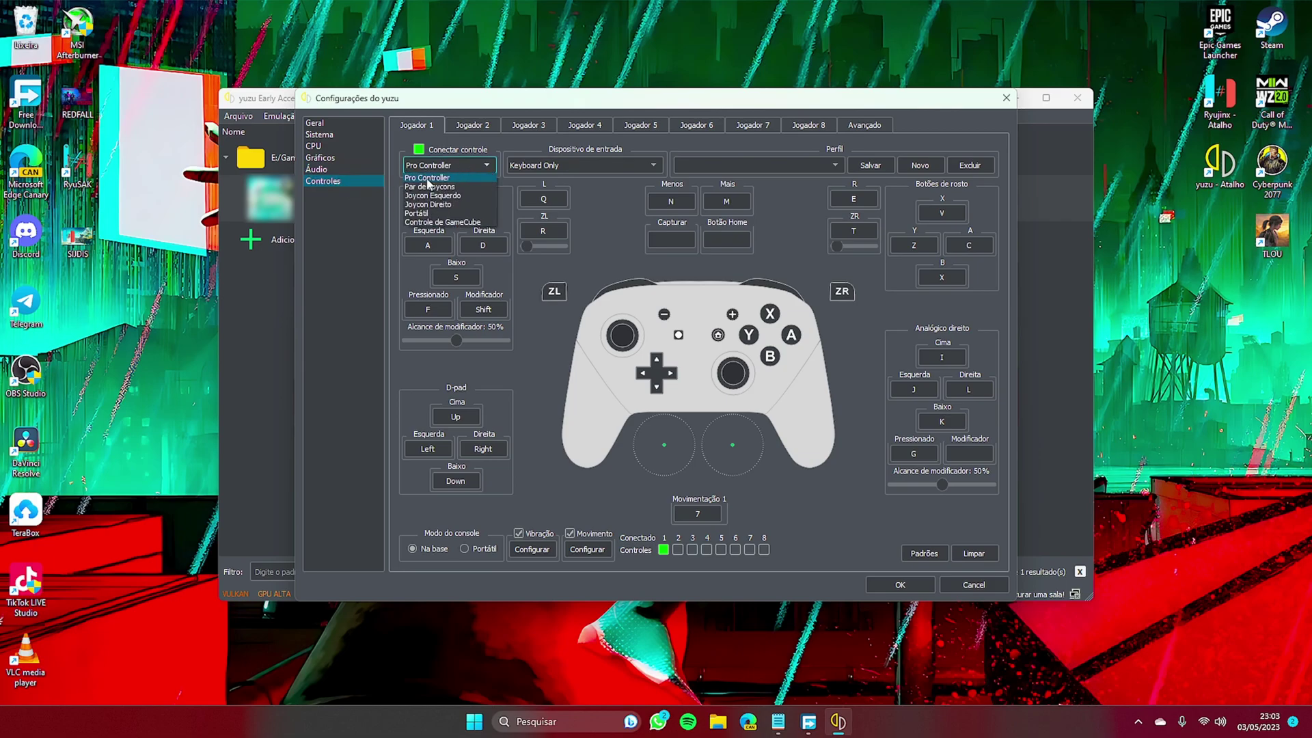
{"action": "left_click", "coordinate": [526, 170]}
{"action": "left_click", "coordinate": [526, 171]}
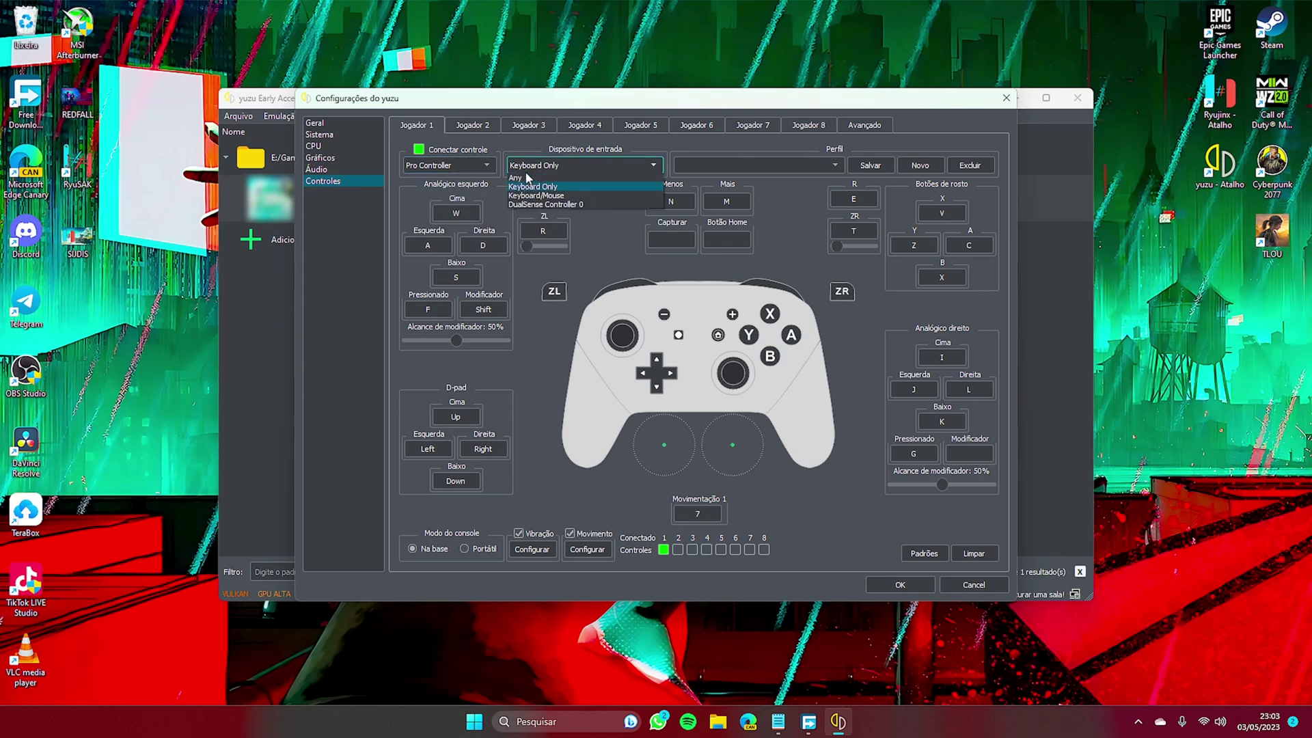
{"action": "left_click", "coordinate": [545, 205]}
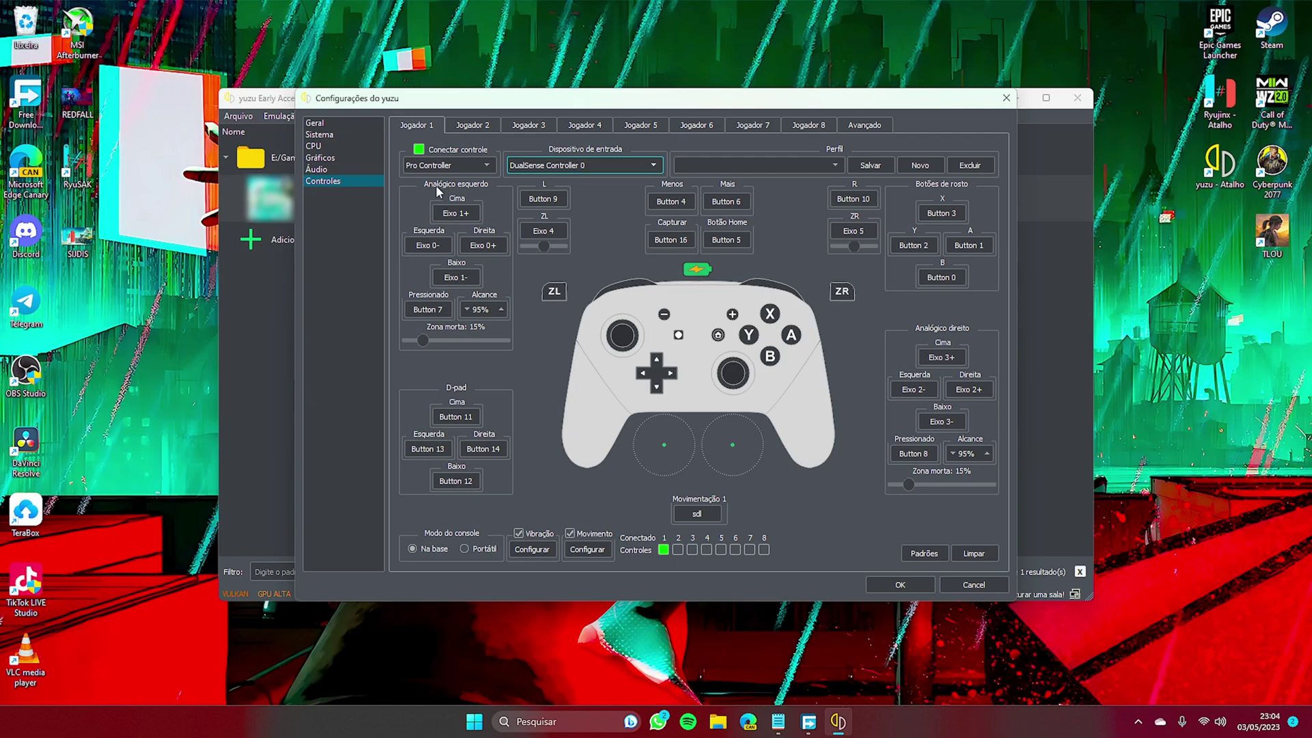
Map player 1's left analog stick, L button and ZL trigger on the DualSense controller.
{"action": "left_click", "coordinate": [456, 213]}
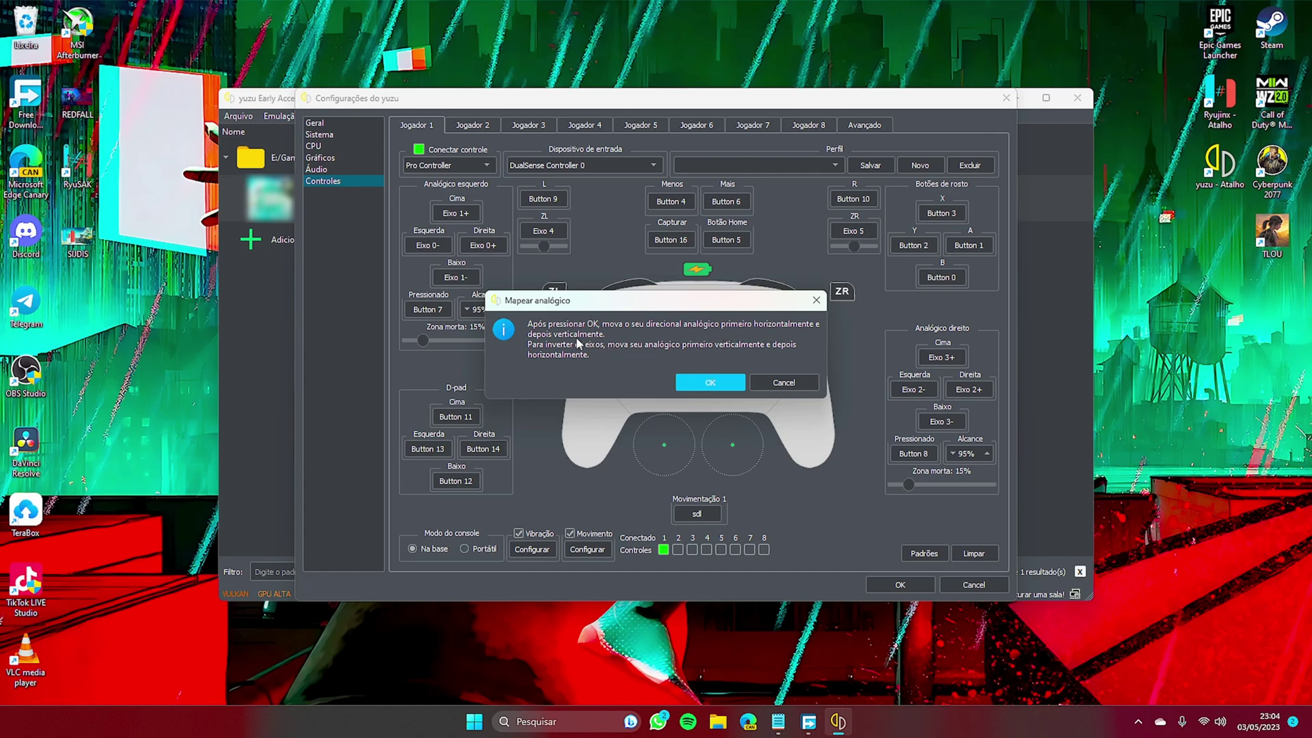
{"action": "left_click", "coordinate": [710, 383]}
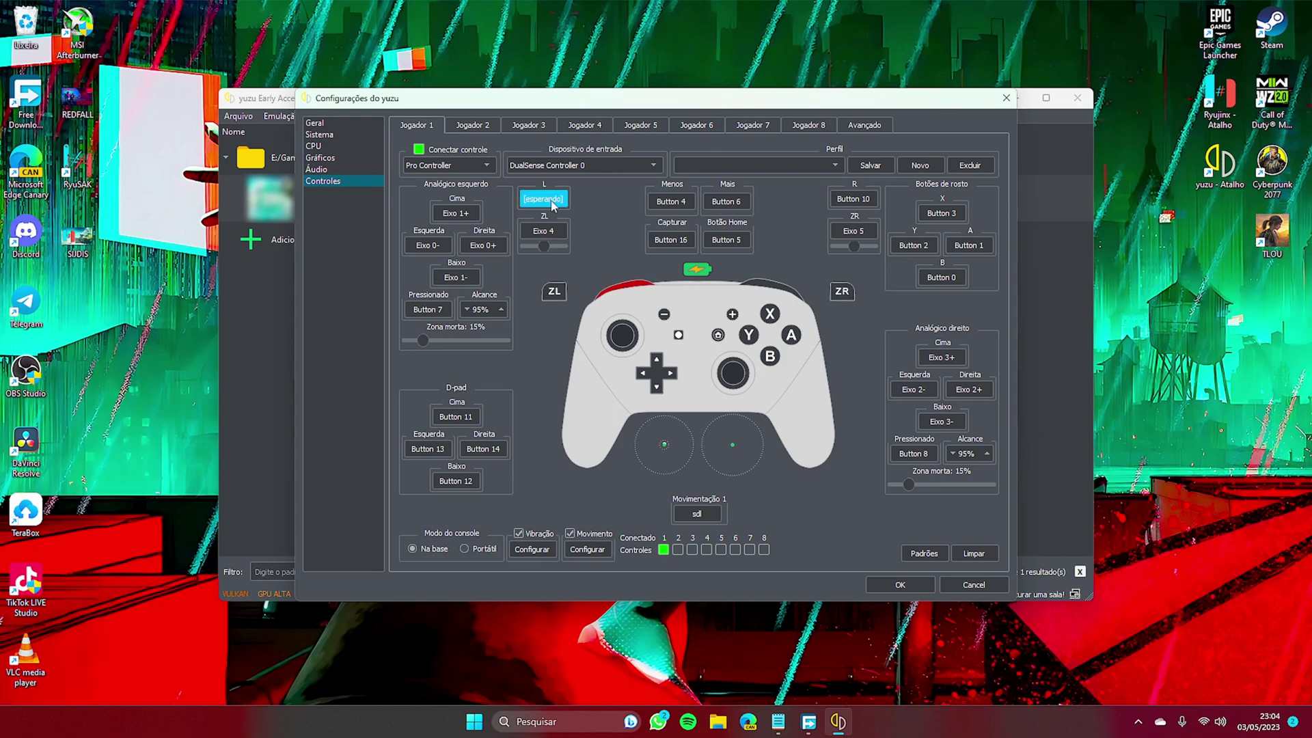
{"action": "left_click", "coordinate": [550, 231]}
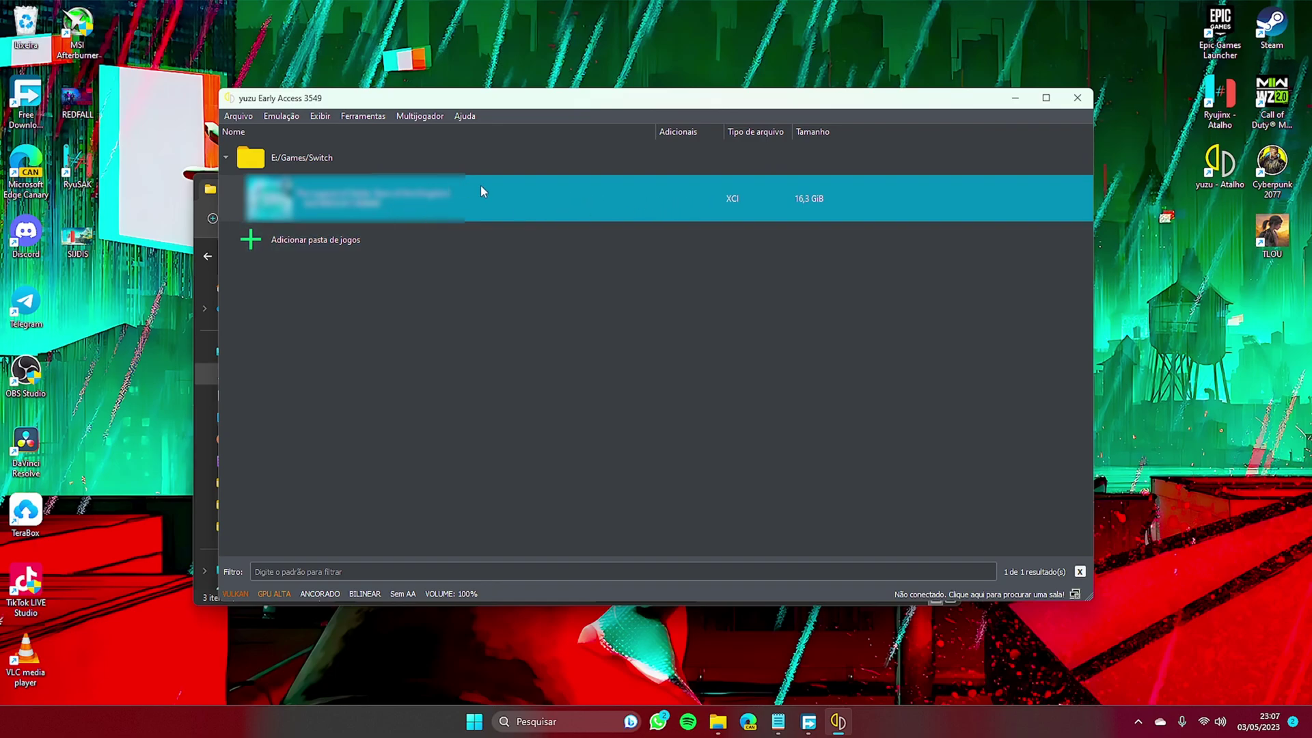
Open the listed game's mod data location and delete everything in that folder.
{"action": "right_click", "coordinate": [490, 200]}
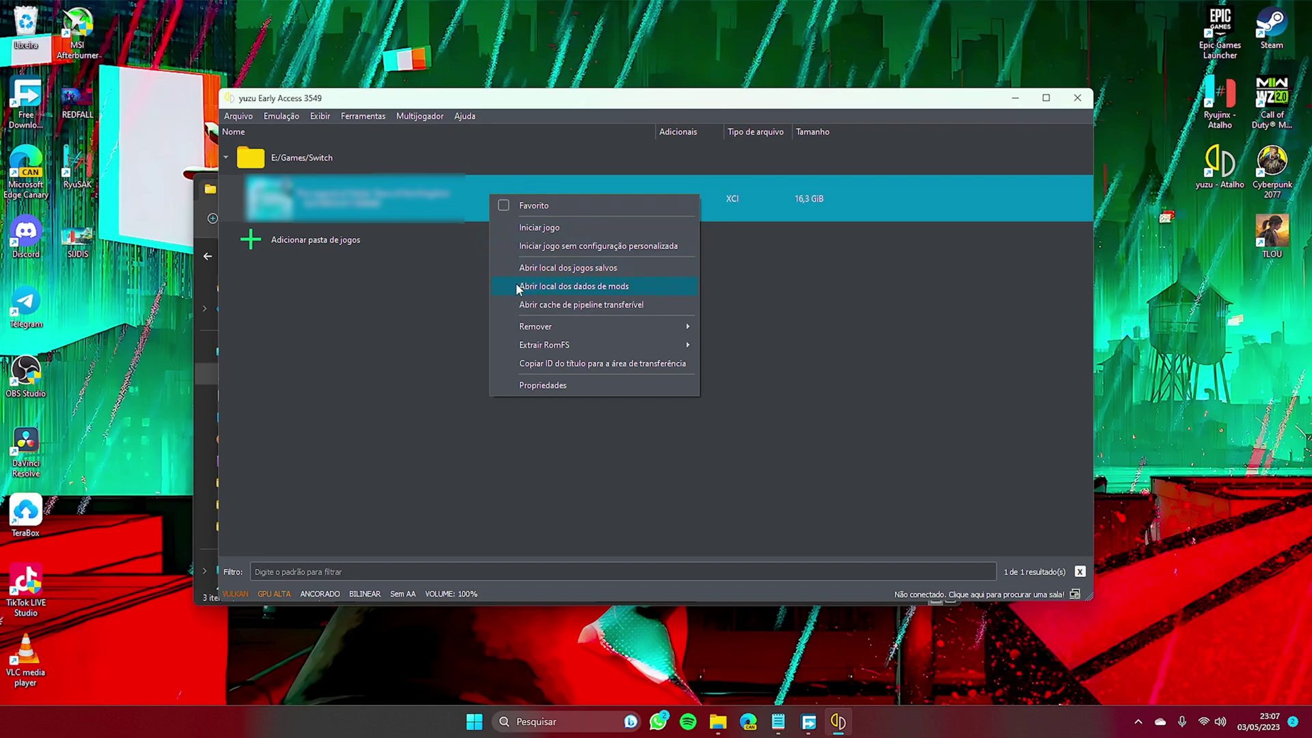
{"action": "left_click", "coordinate": [618, 288]}
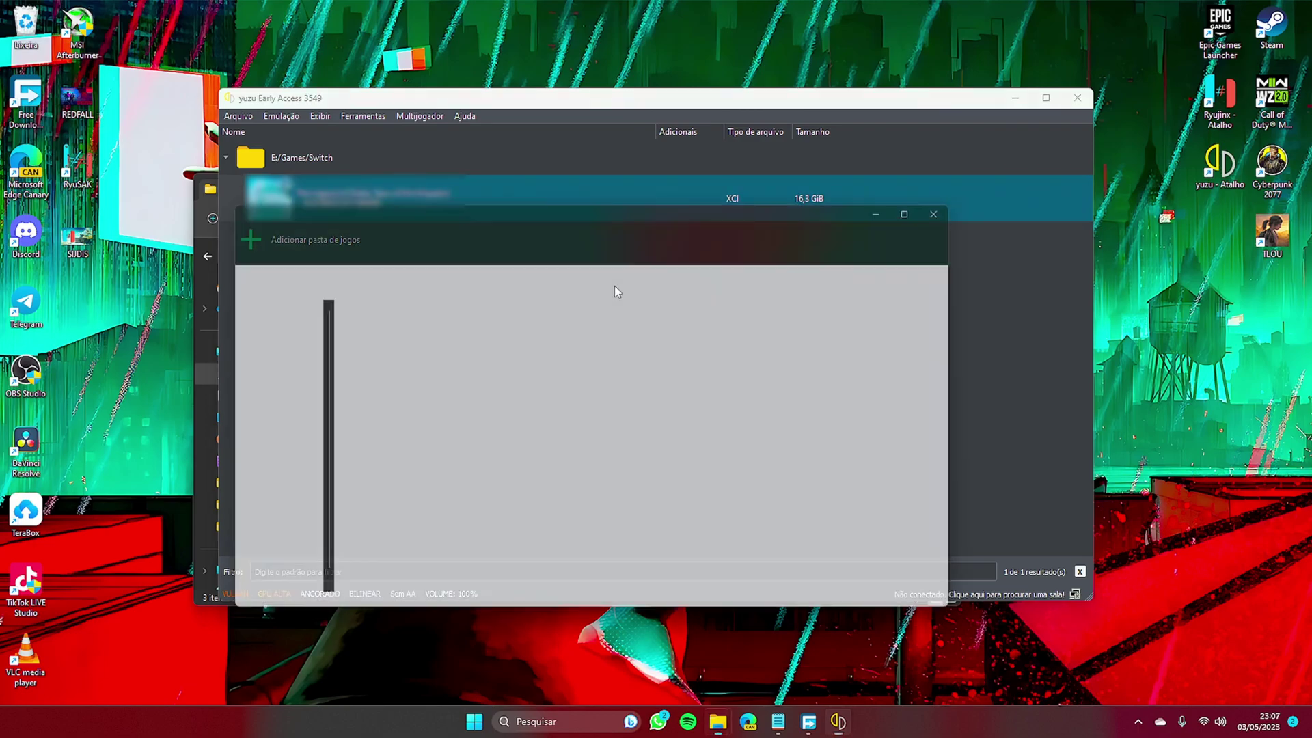
{"action": "left_click_drag", "start_coordinate": [547, 207], "coordinate": [775, 211]}
{"action": "left_click_drag", "start_coordinate": [653, 458], "coordinate": [651, 313]}
{"action": "key", "text": "Delete"}
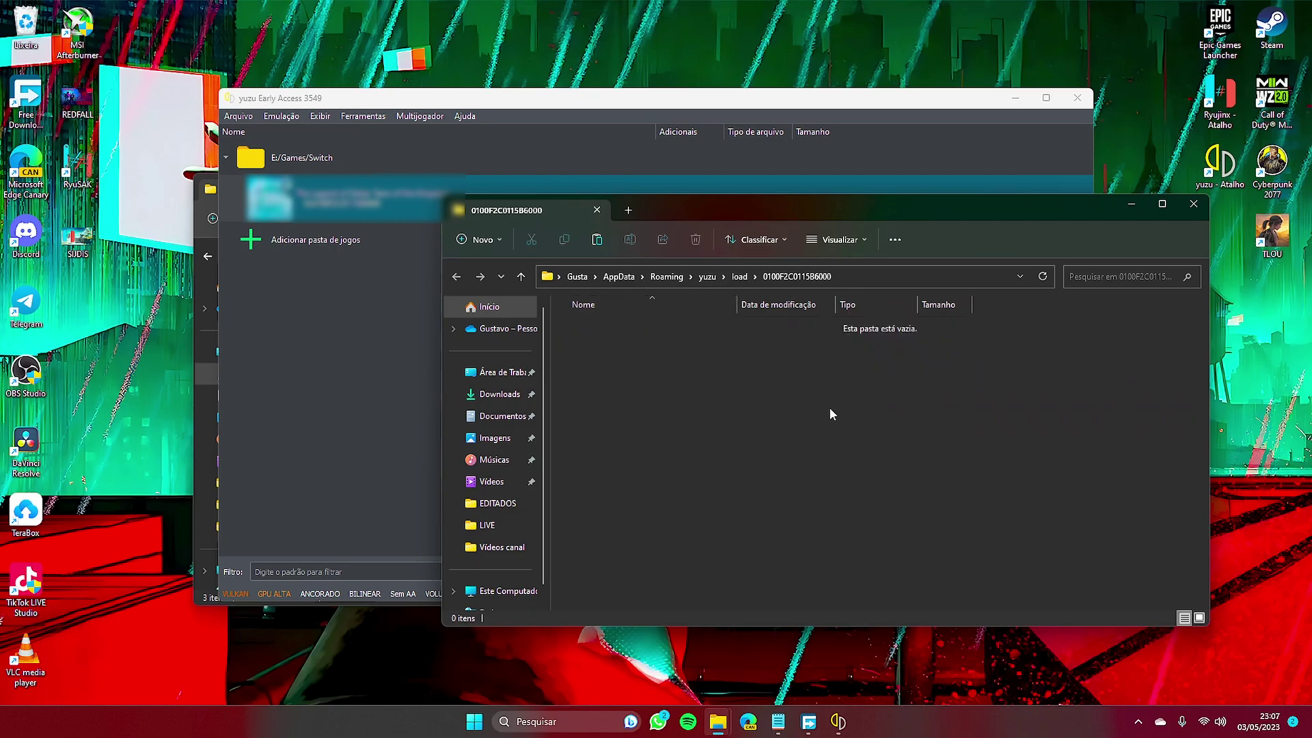
Switch to the other File Explorer window, go to Downloads and open the Mods opcionais folder.
{"action": "mouse_move", "coordinate": [718, 722]}
{"action": "left_click", "coordinate": [666, 674]}
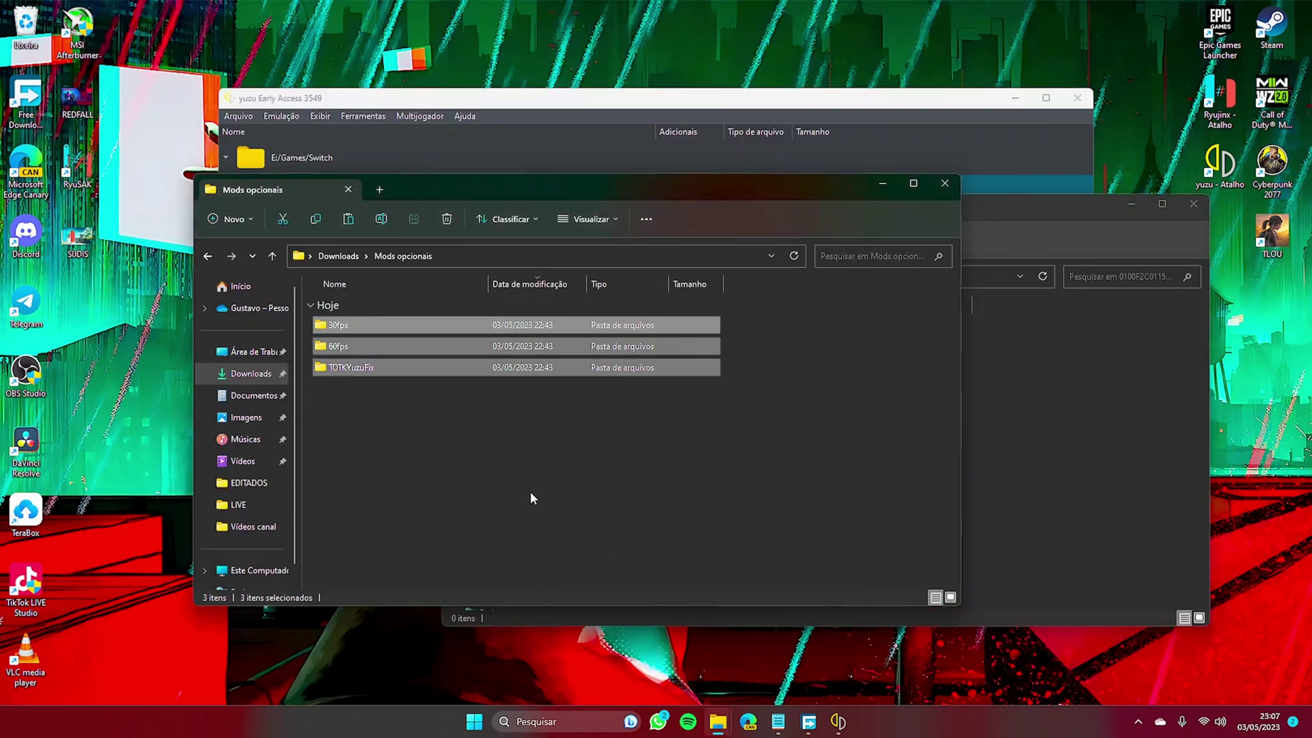
{"action": "left_click", "coordinate": [338, 256]}
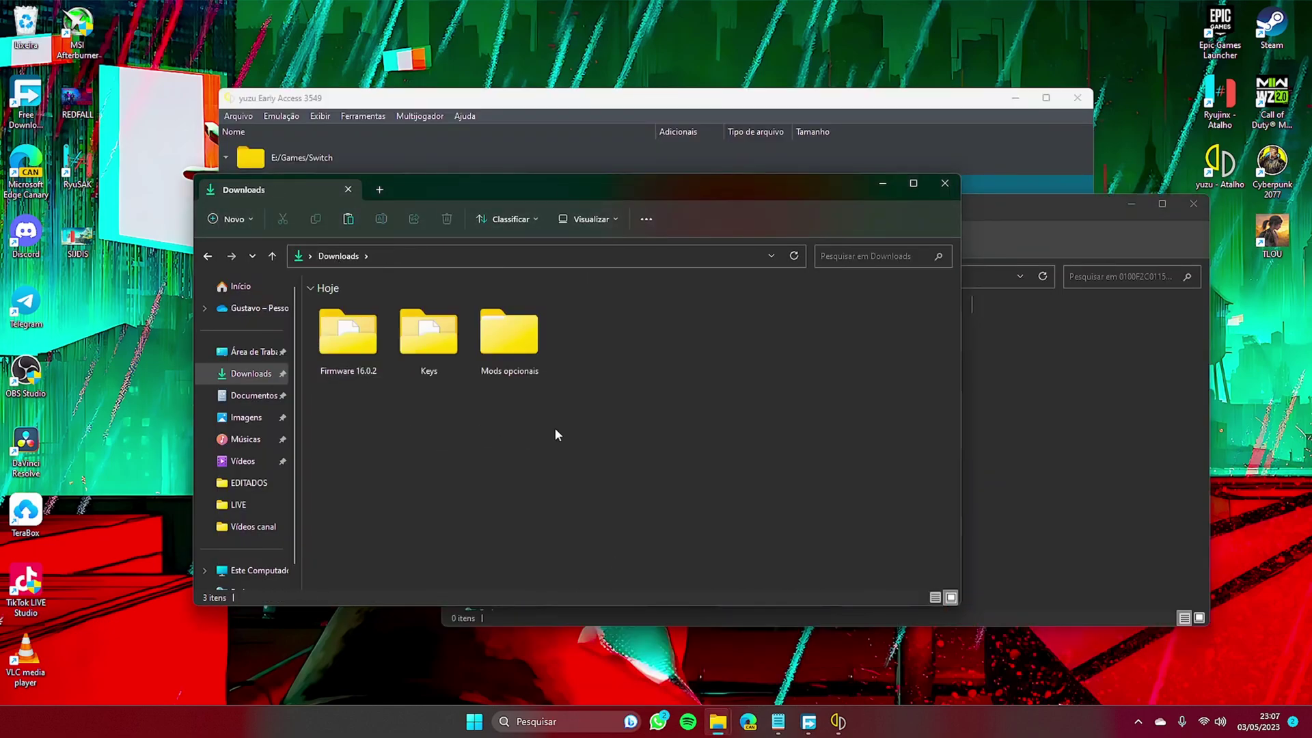
{"action": "left_click", "coordinate": [527, 340]}
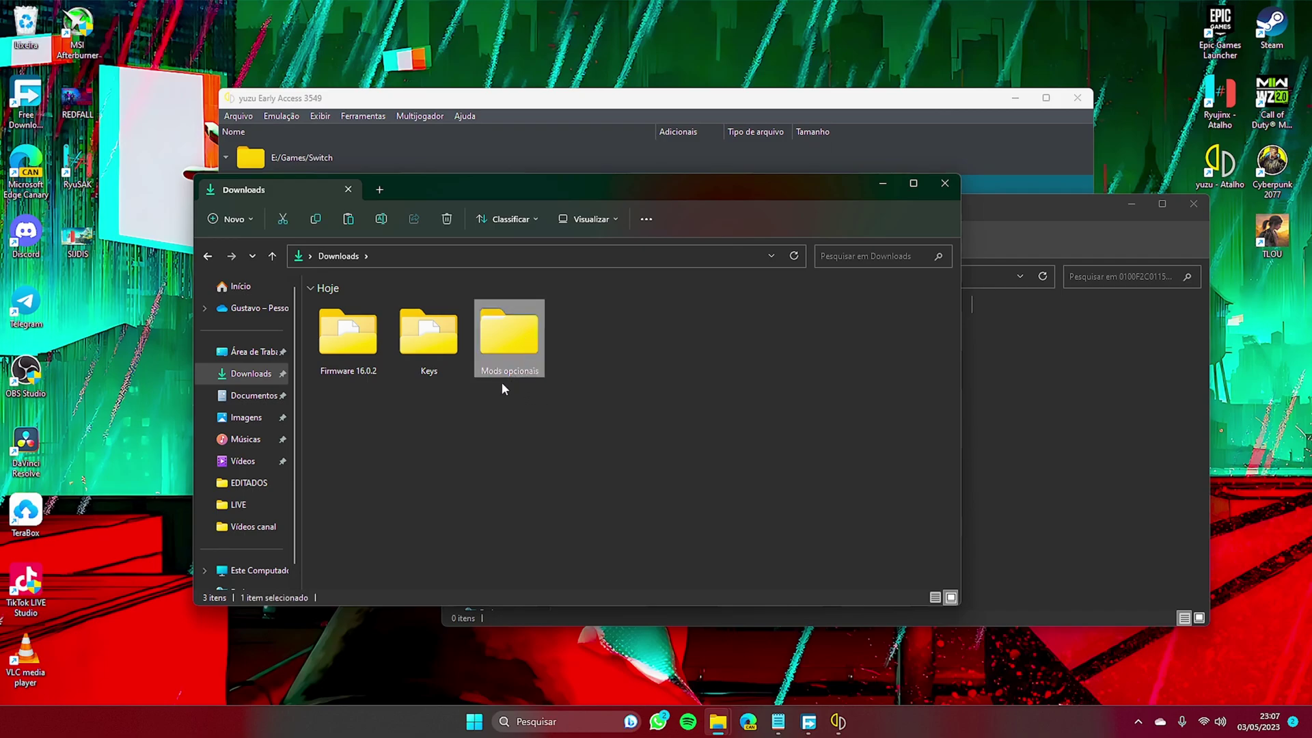
{"action": "double_click", "coordinate": [519, 346]}
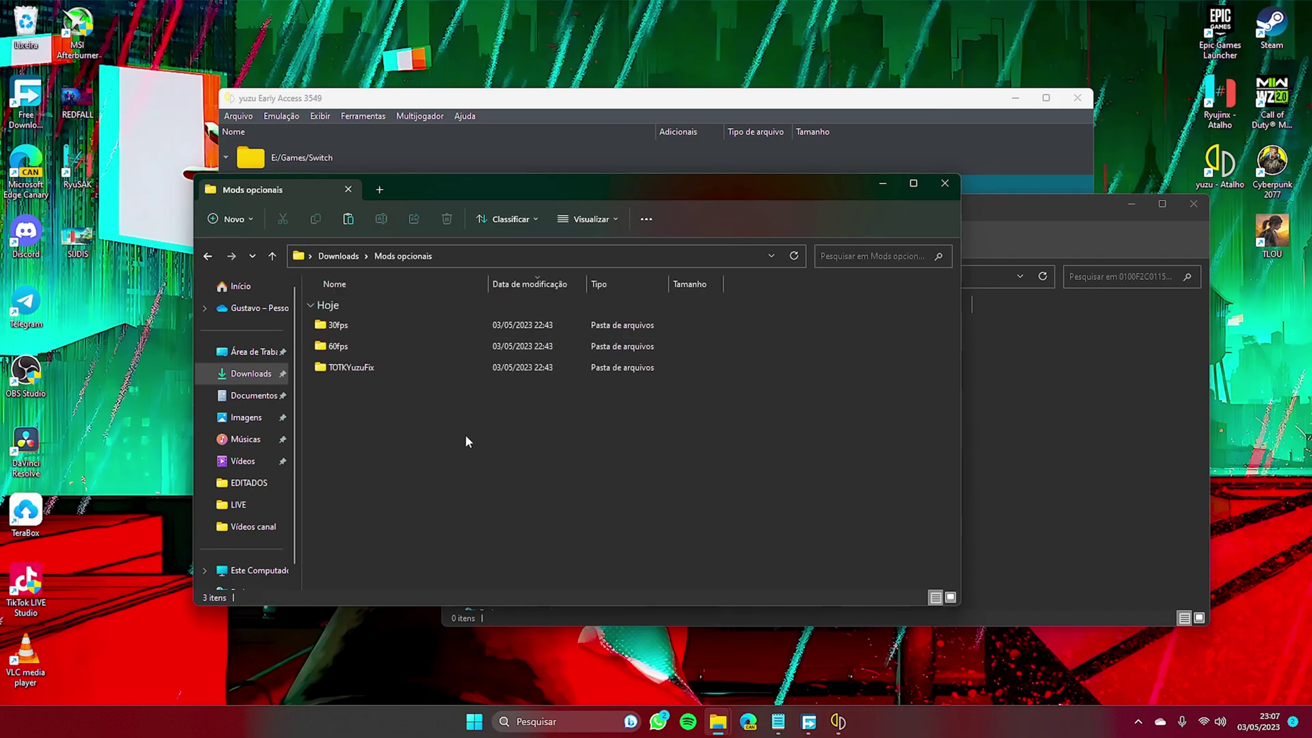
Copy the 30fps, 60fps and TOTKYuzuFix folders into the game's mod folder and close both File Explorer windows.
{"action": "left_click_drag", "start_coordinate": [350, 441], "coordinate": [345, 301]}
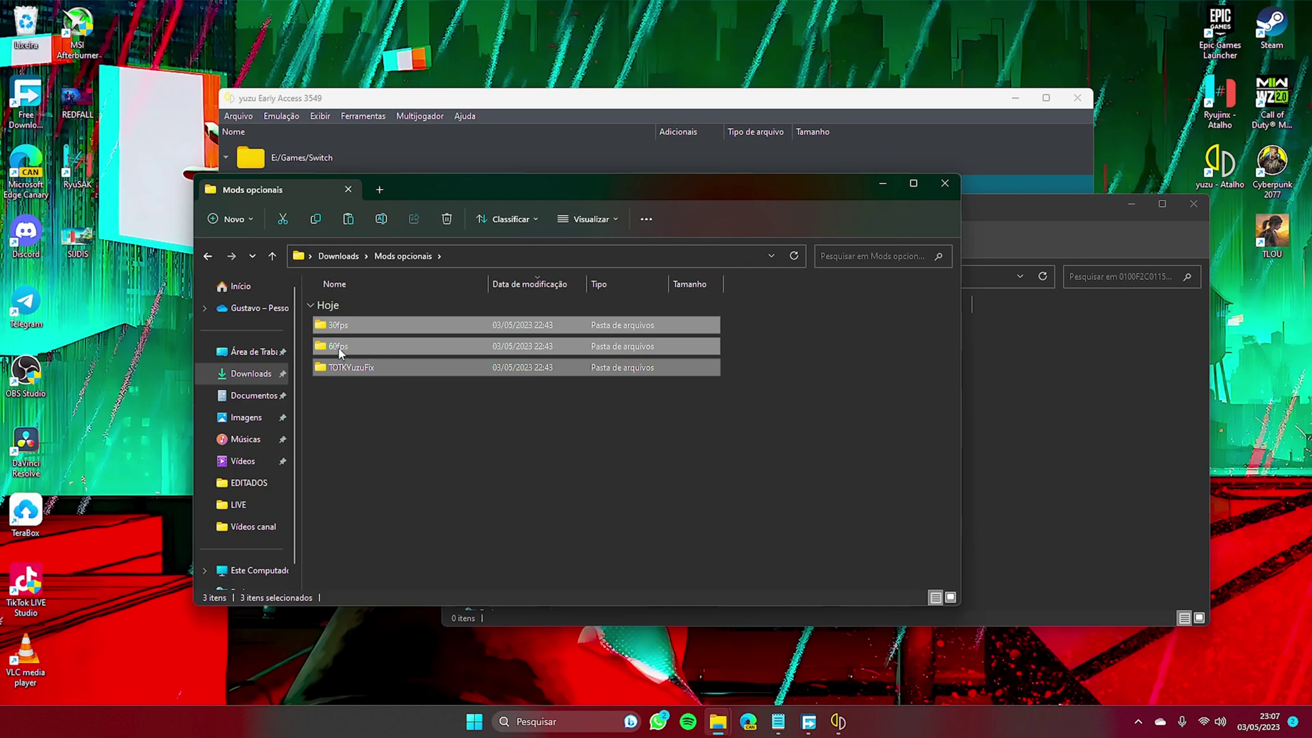
{"action": "right_click", "coordinate": [345, 363]}
{"action": "left_click", "coordinate": [385, 365]}
{"action": "left_click", "coordinate": [1125, 410]}
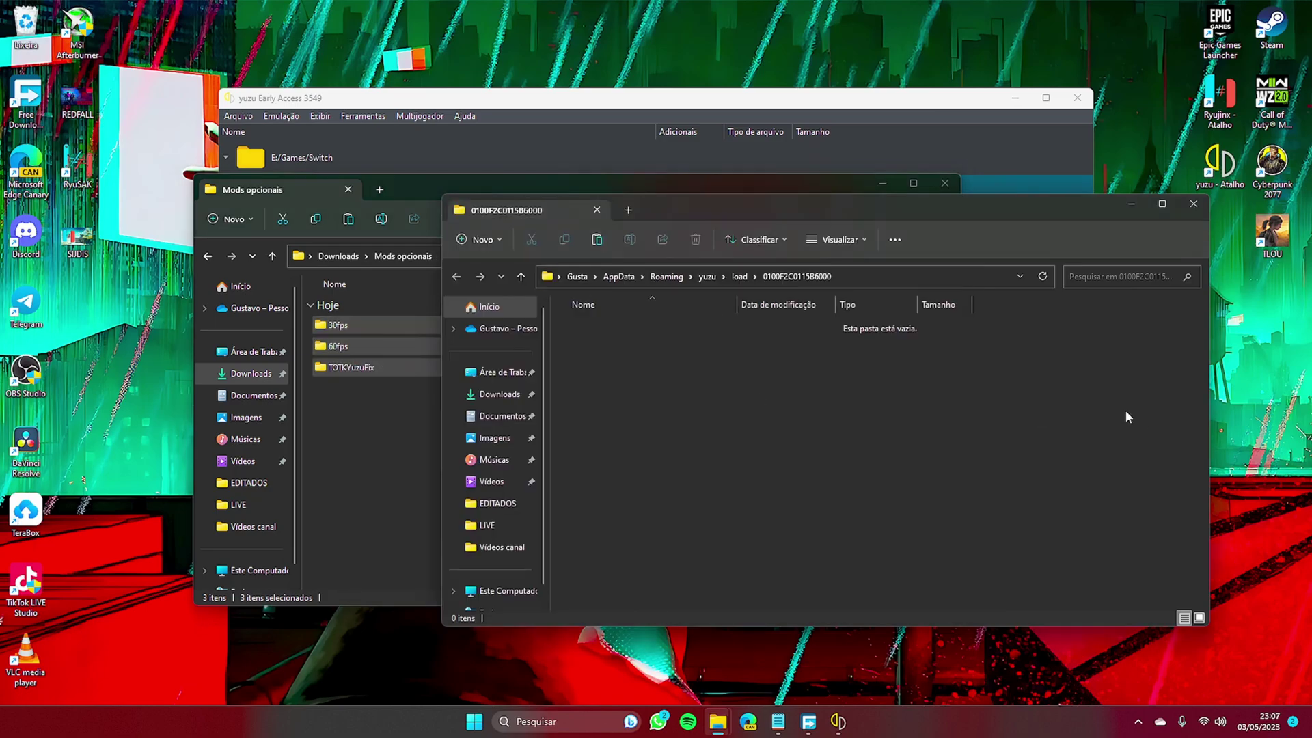
{"action": "right_click", "coordinate": [838, 405]}
{"action": "left_click", "coordinate": [867, 525]}
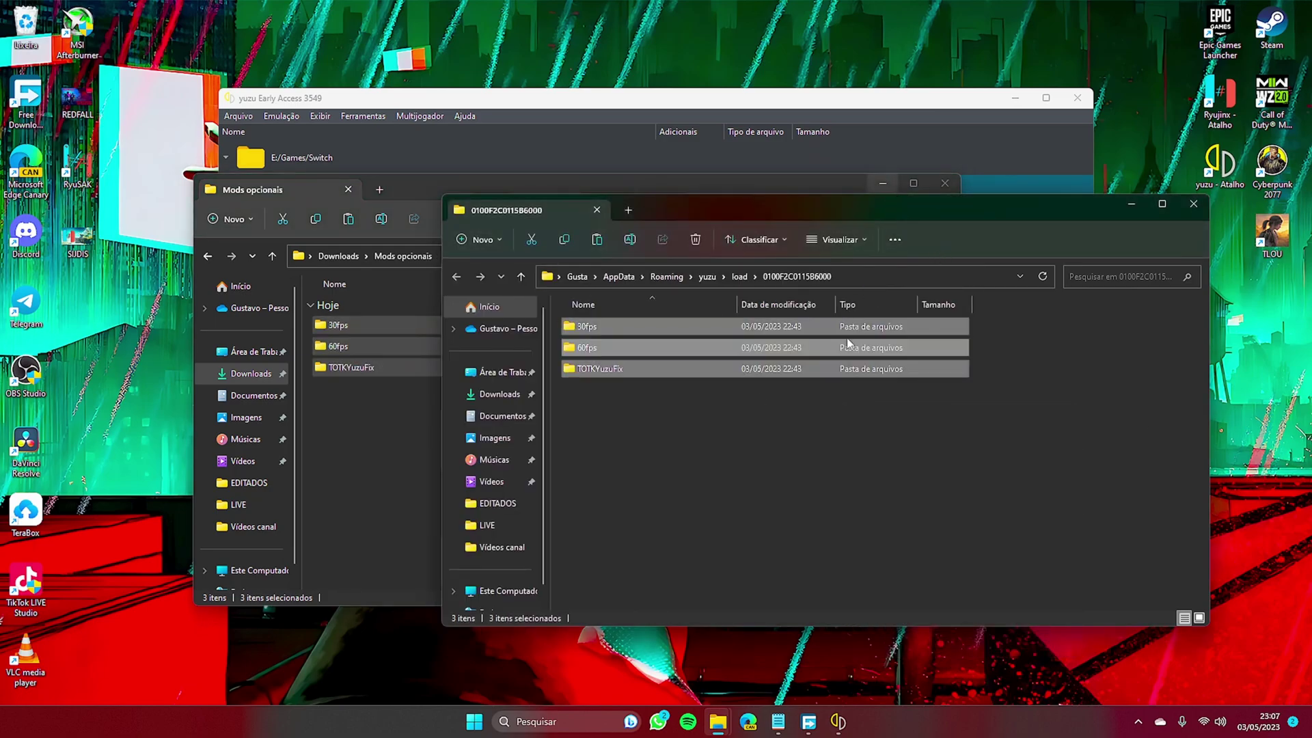
{"action": "left_click", "coordinate": [646, 436]}
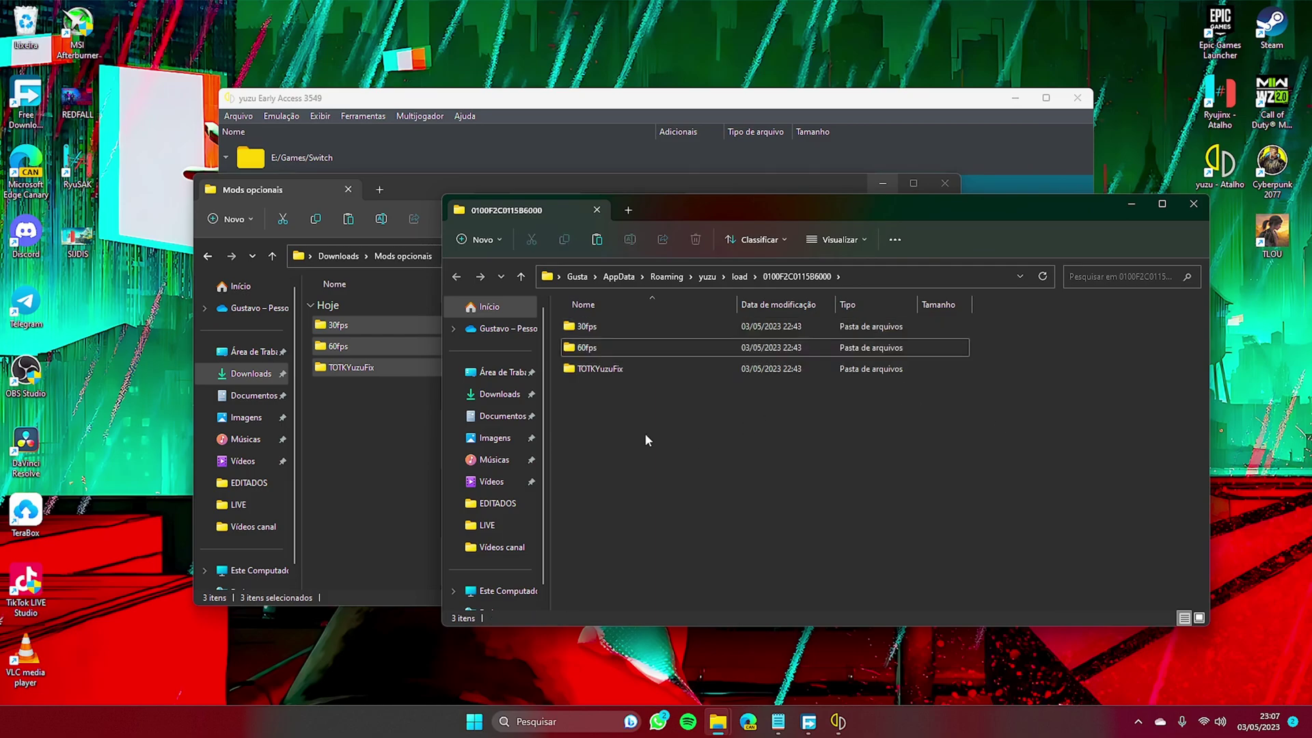
{"action": "left_click", "coordinate": [1194, 205]}
{"action": "left_click", "coordinate": [950, 186]}
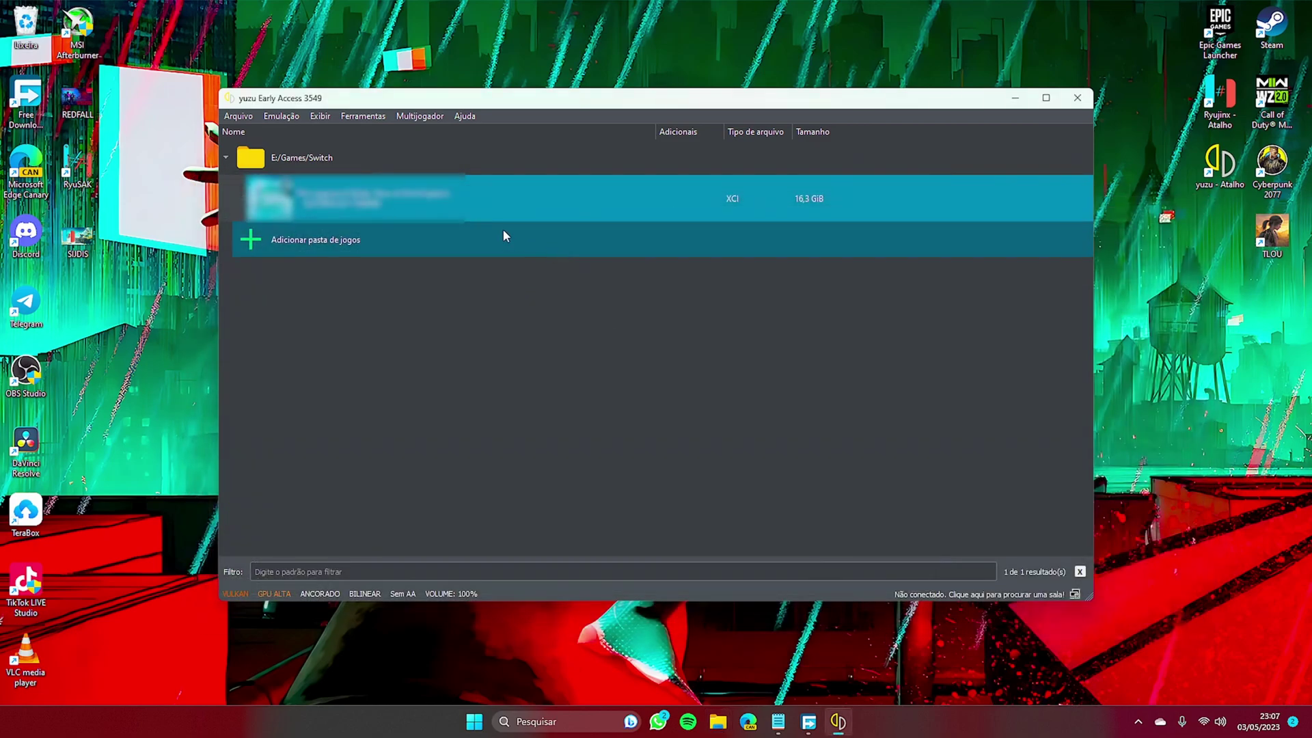
Disable the 60fps patch in the game's properties, leaving 30fps and TOTKYuzuFix enabled, and save the change.
{"action": "right_click", "coordinate": [527, 201]}
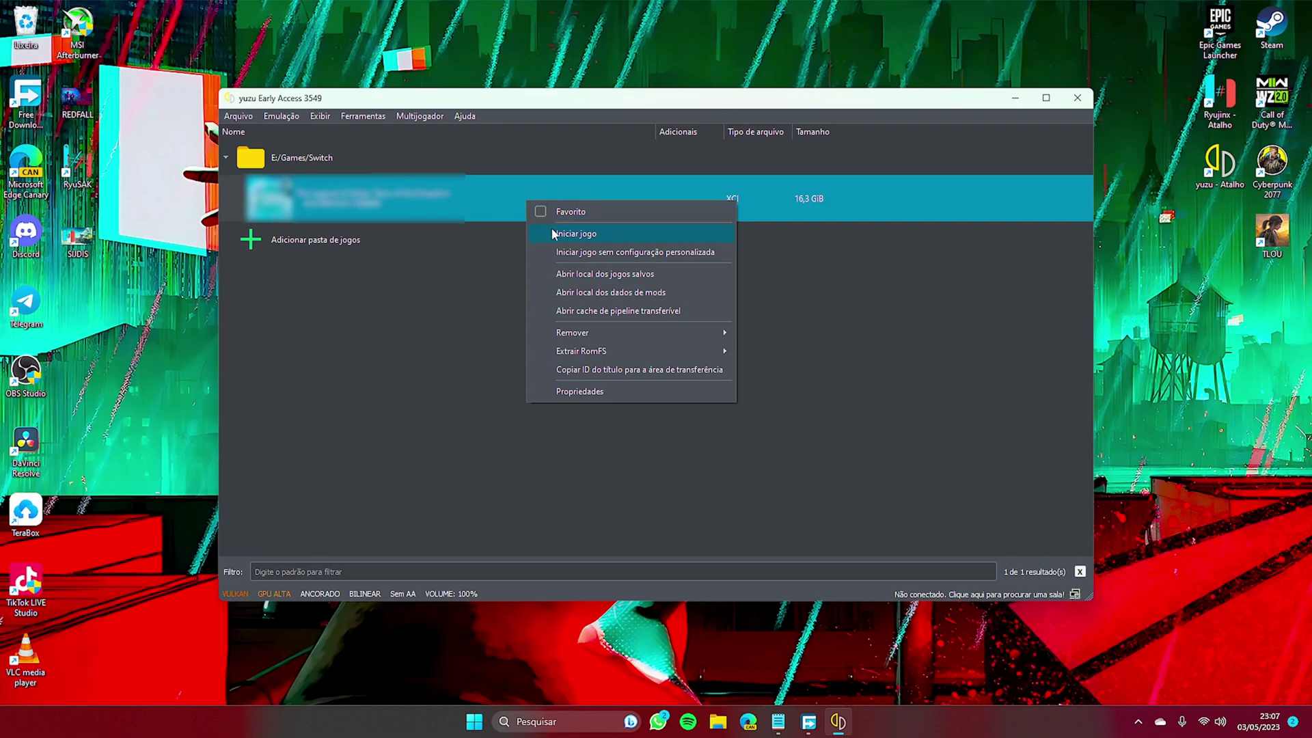
{"action": "left_click", "coordinate": [580, 392]}
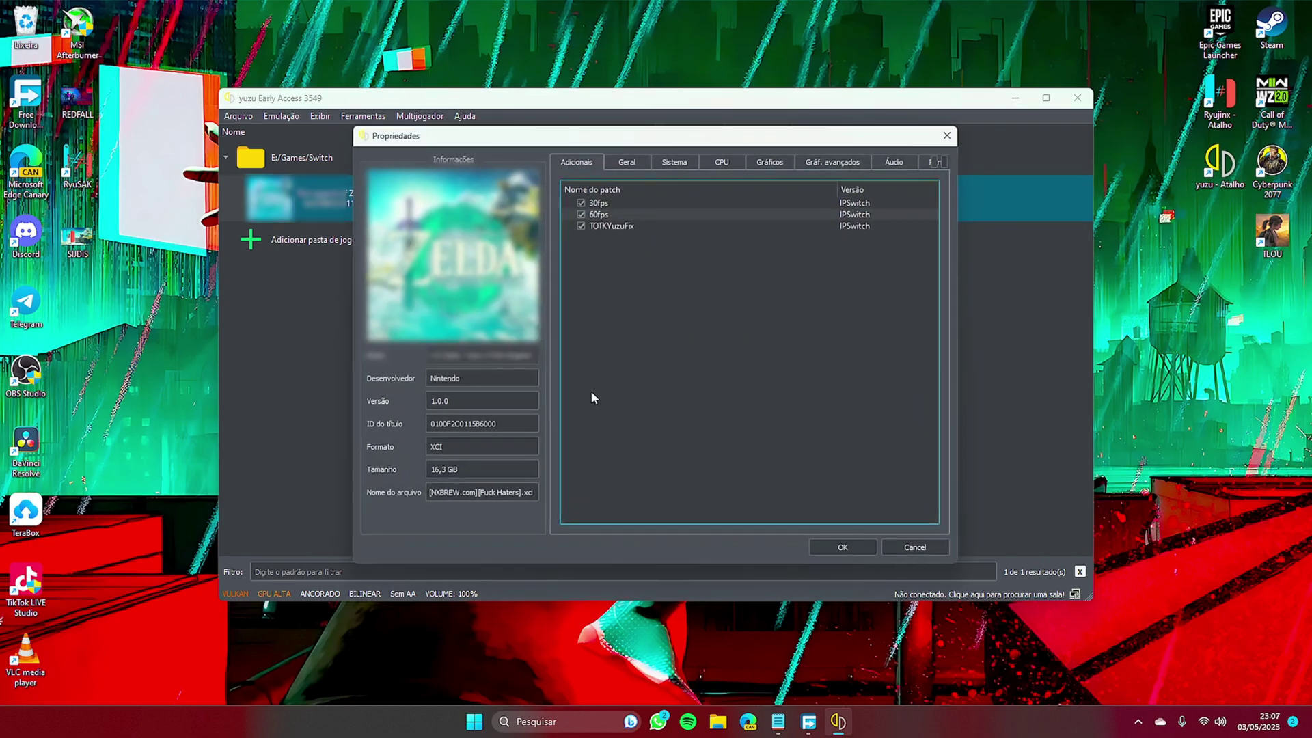
{"action": "left_click", "coordinate": [583, 212]}
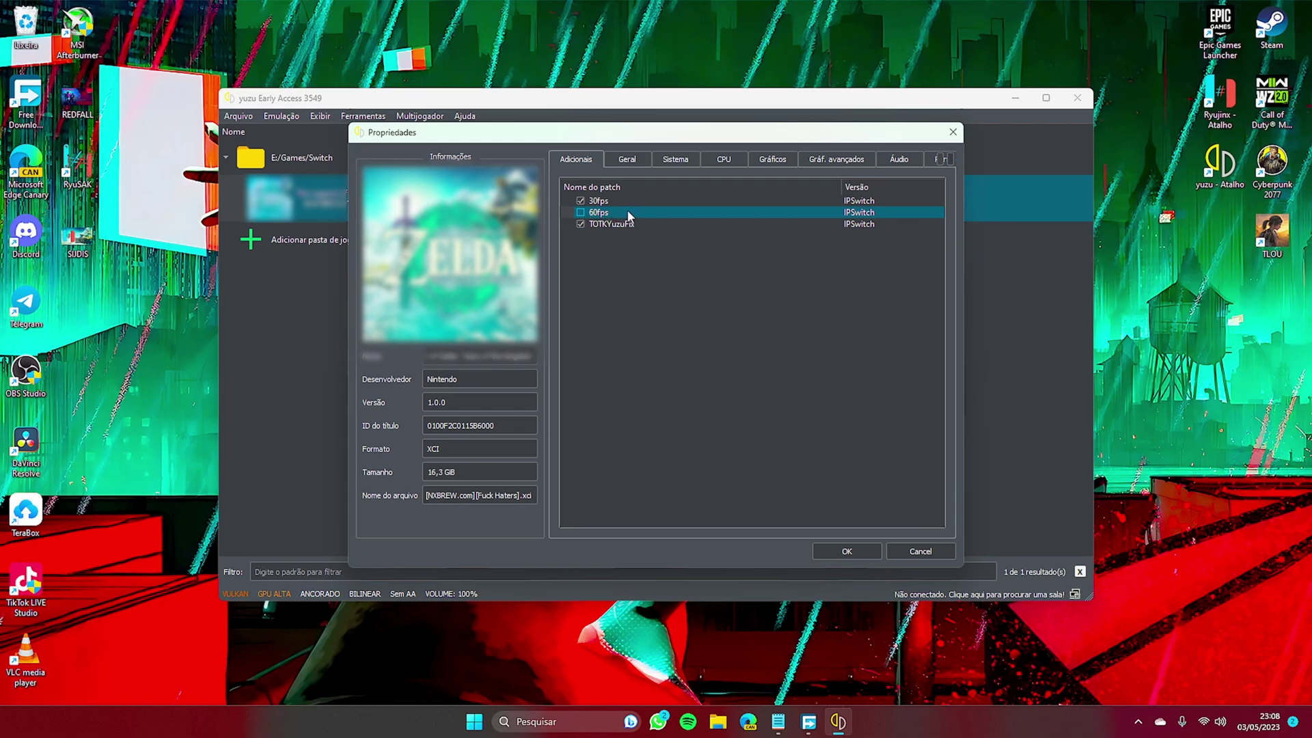
{"action": "left_click", "coordinate": [846, 552]}
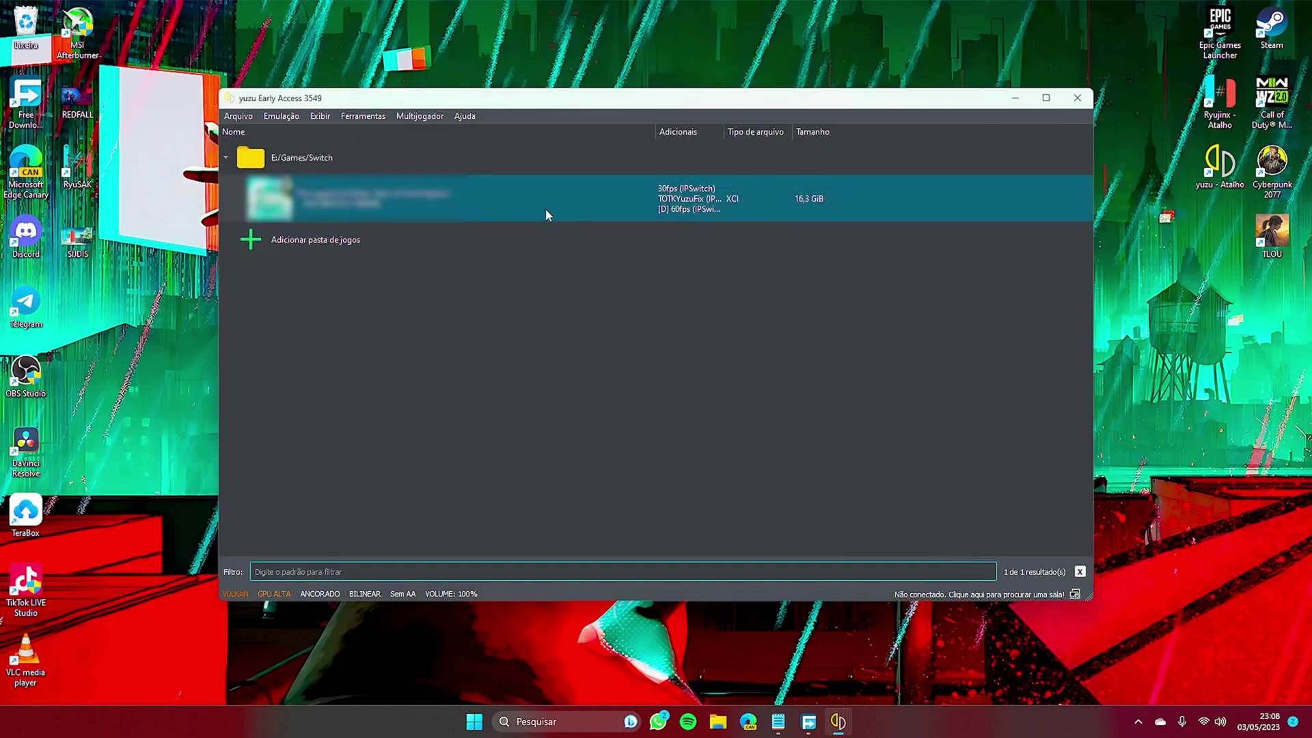